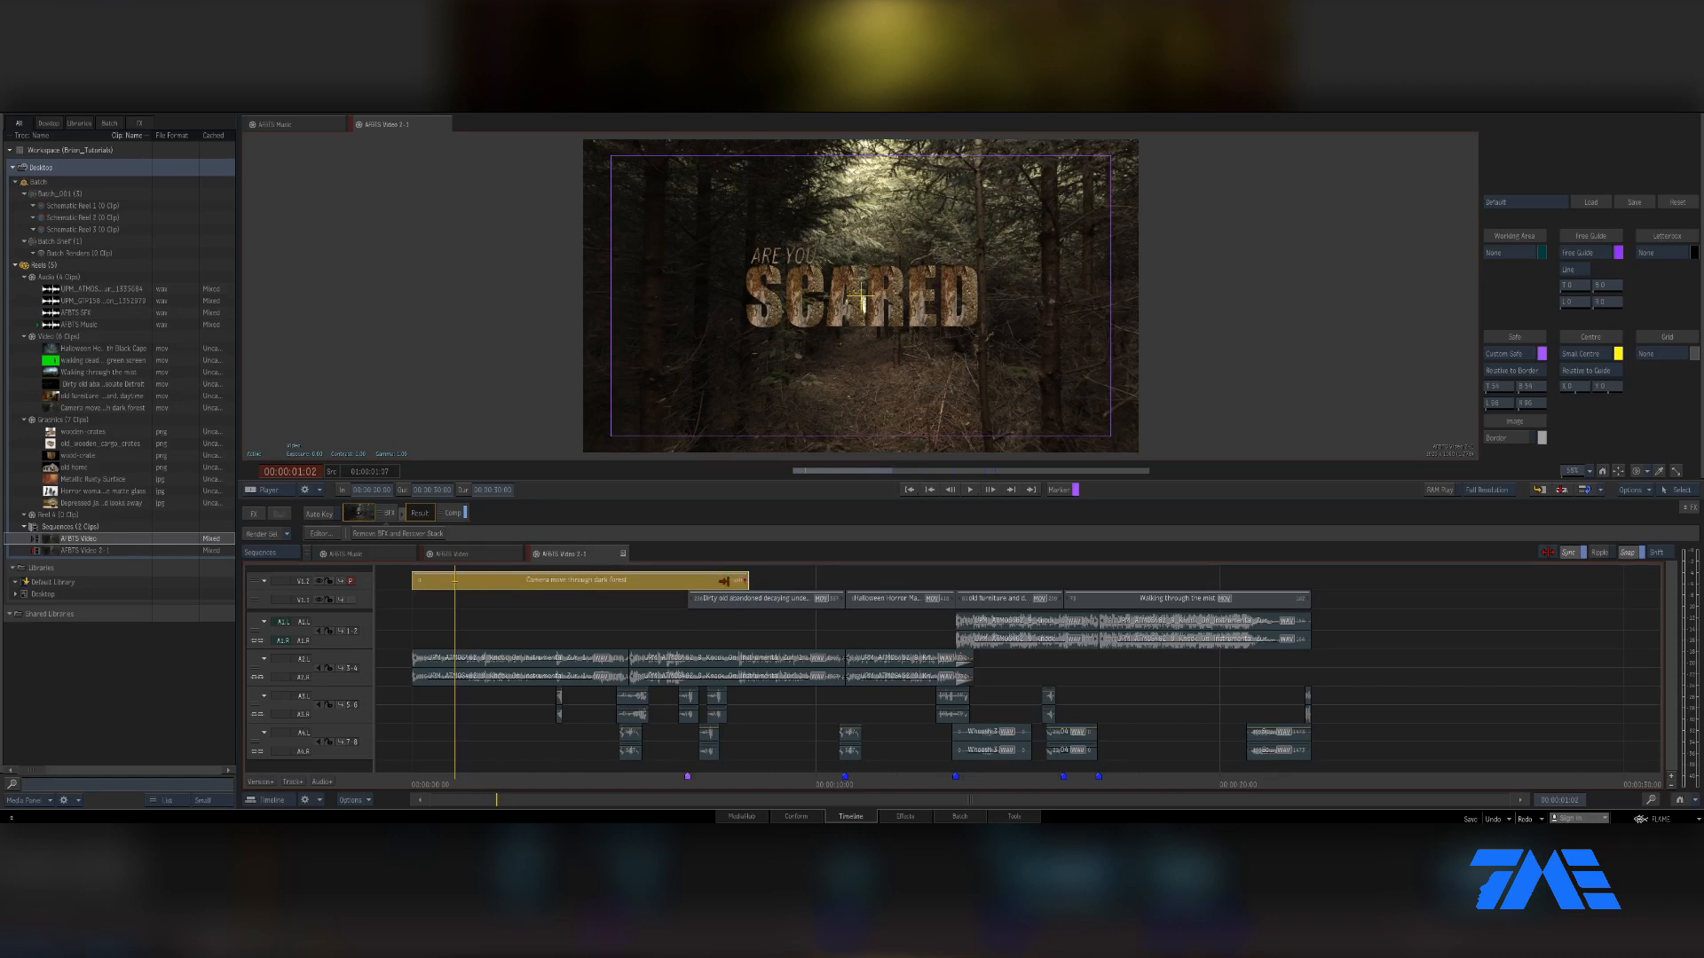
Move the dark forest clip down to the lower video track and open the Action schematic in its Batch FX
mouse_move(747, 580)
left_mouse_down()
mouse_move(589, 597)
mouse_move(685, 579)
mouse_move(646, 583)
mouse_move(647, 603)
mouse_move(696, 600)
left_mouse_up()
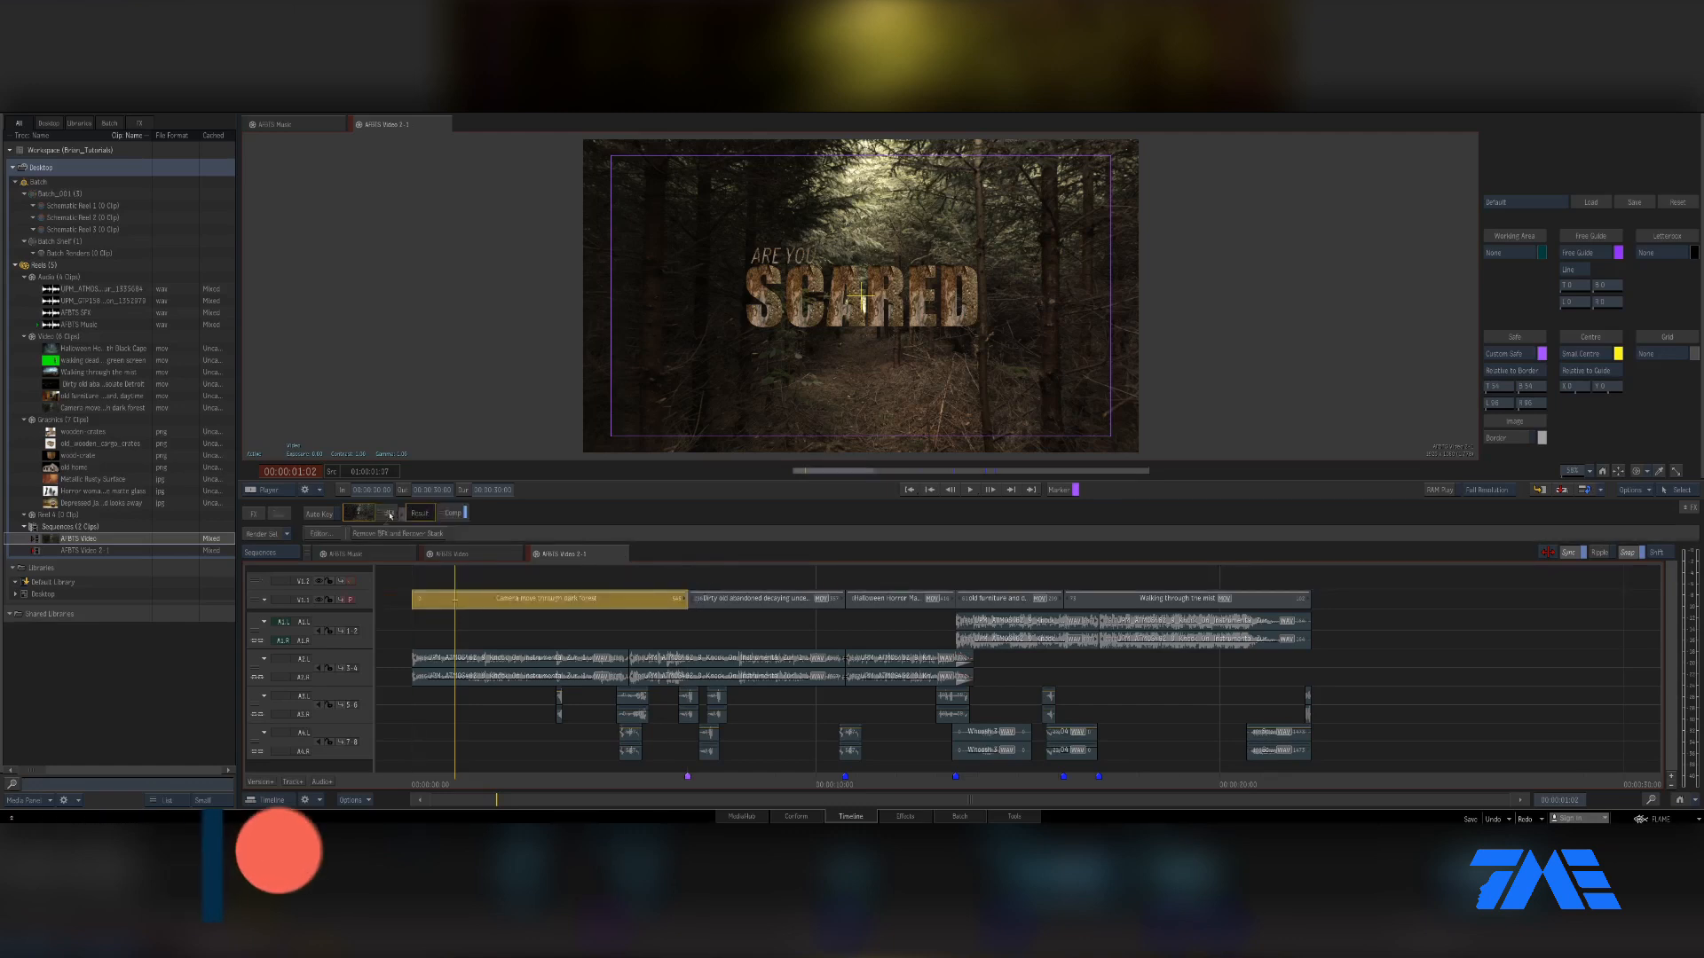
left_click(388, 515)
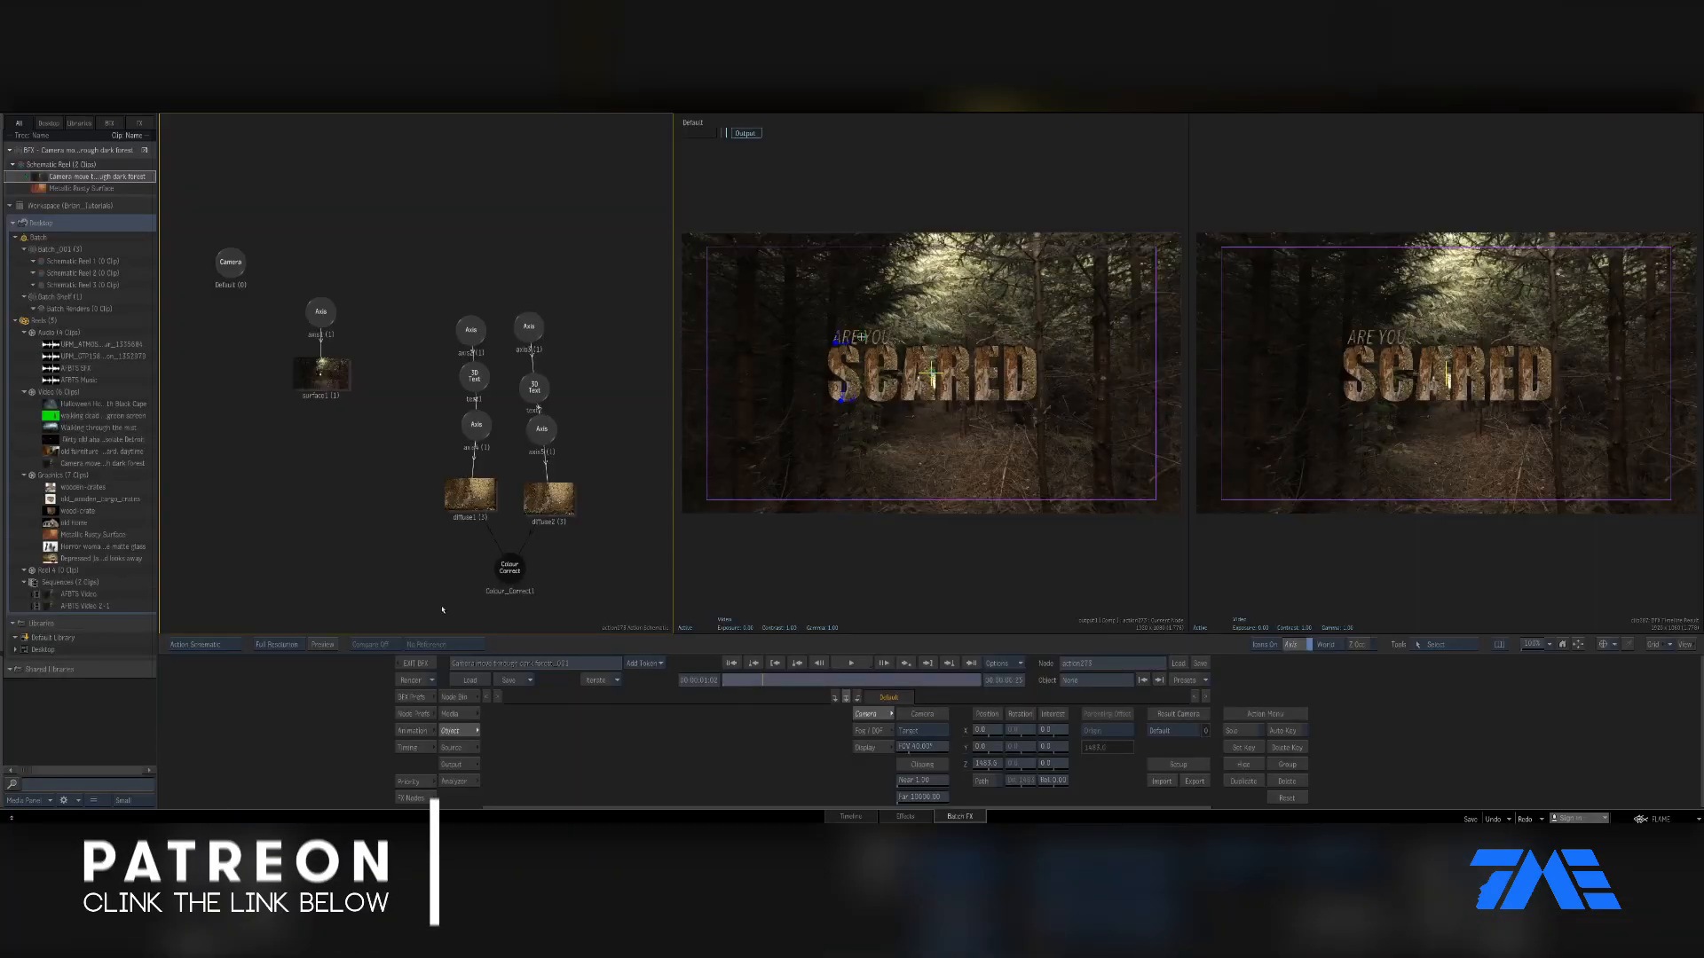
key("Escape")
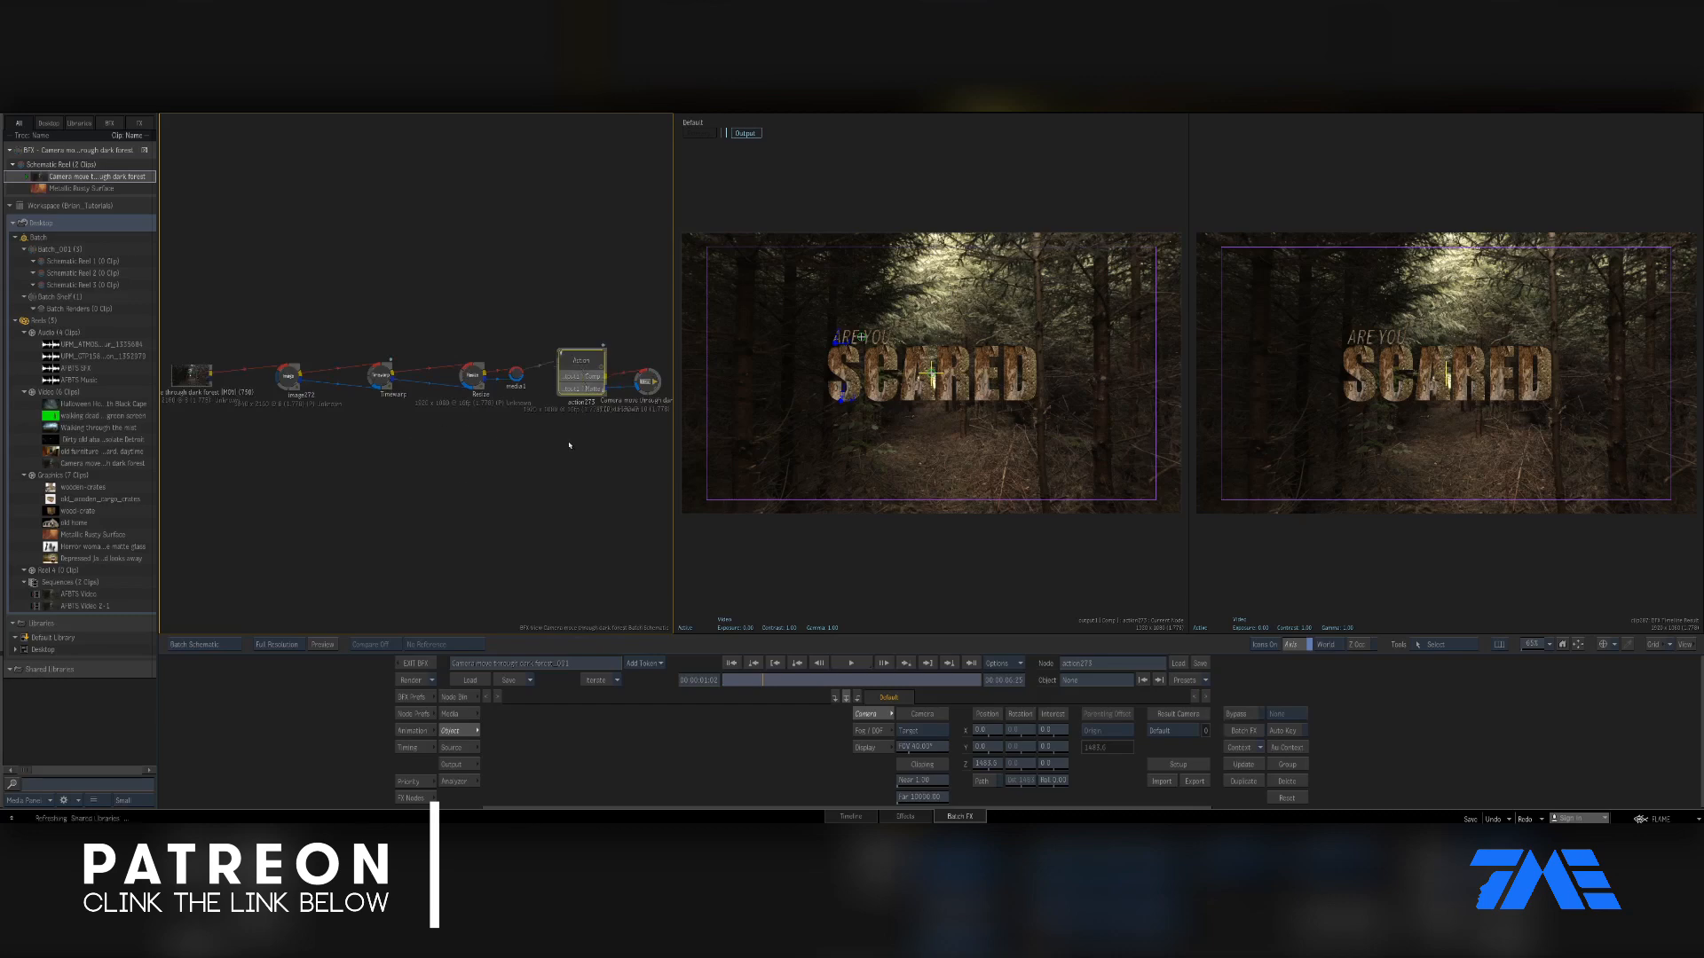
key("Escape")
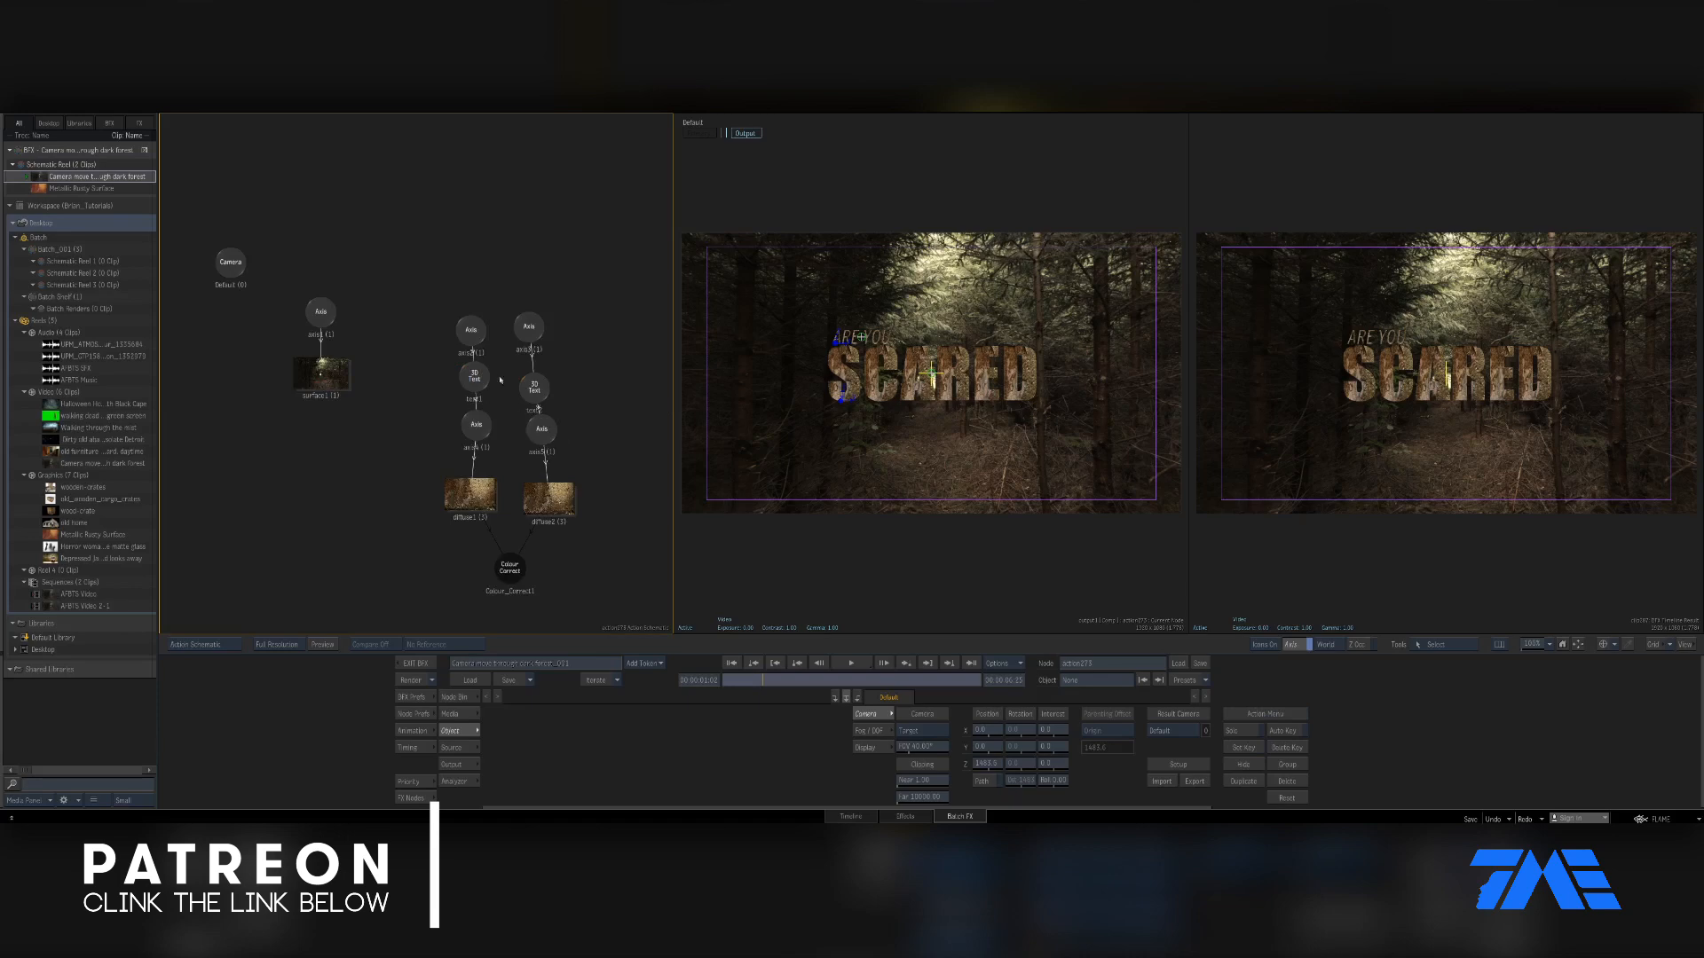
Hide both 3D text title branches, including their diffuse maps and the Colour Correct node
left_click(462, 521)
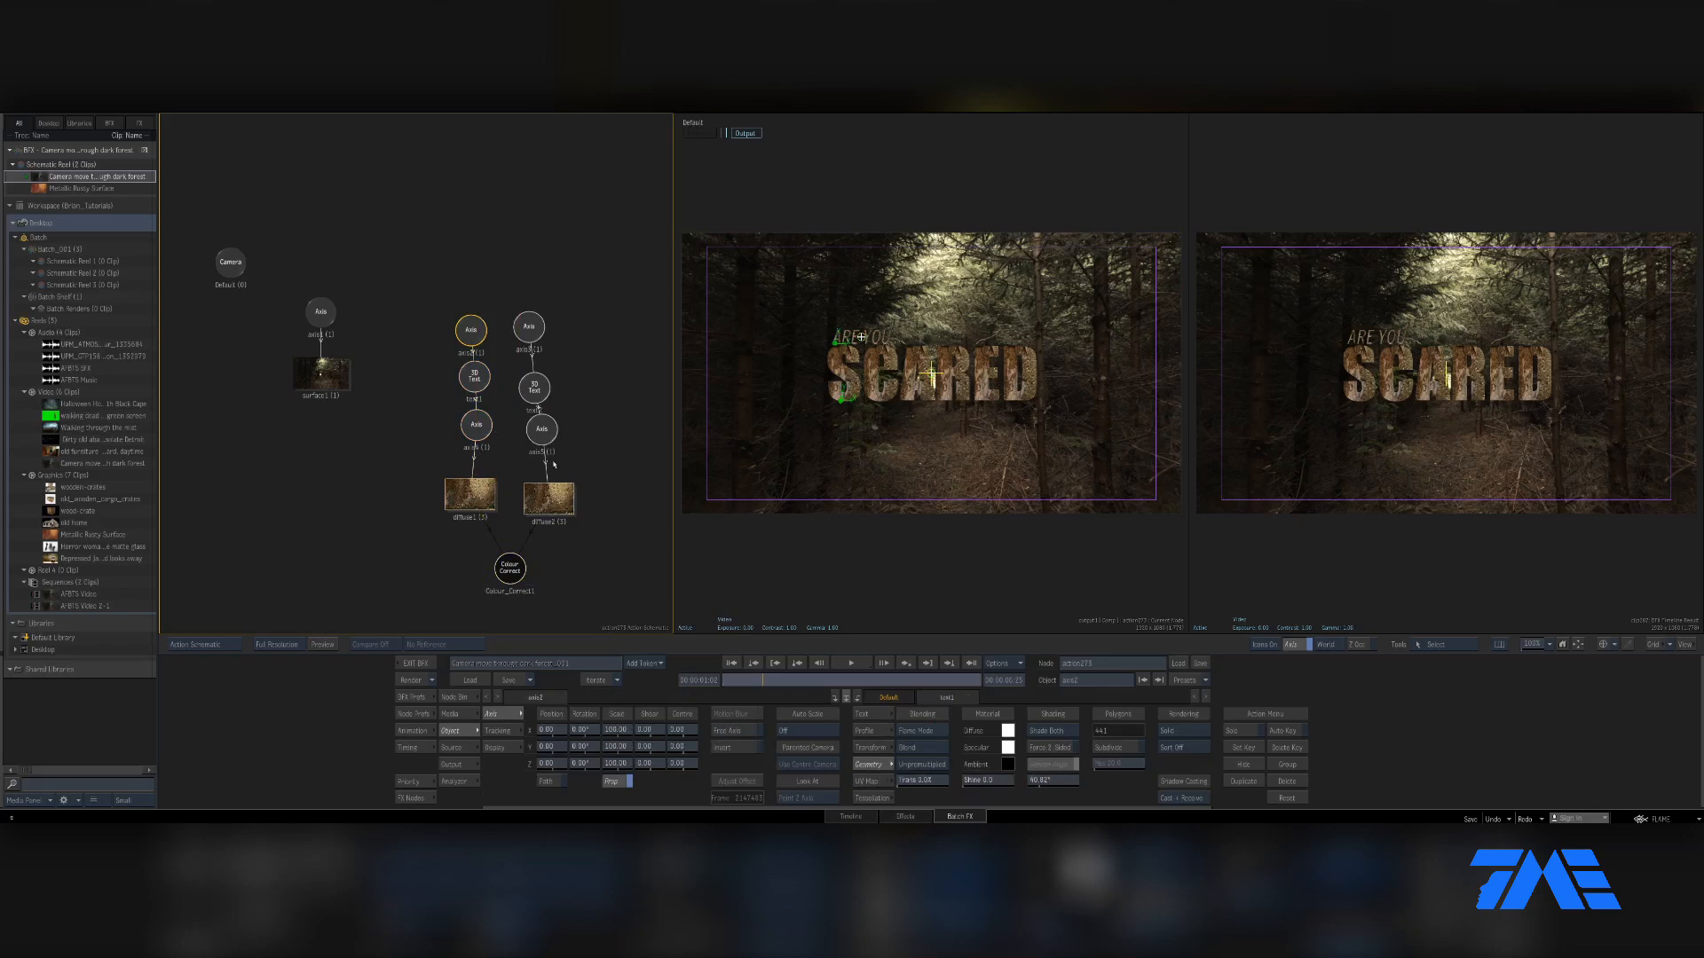
key("h")
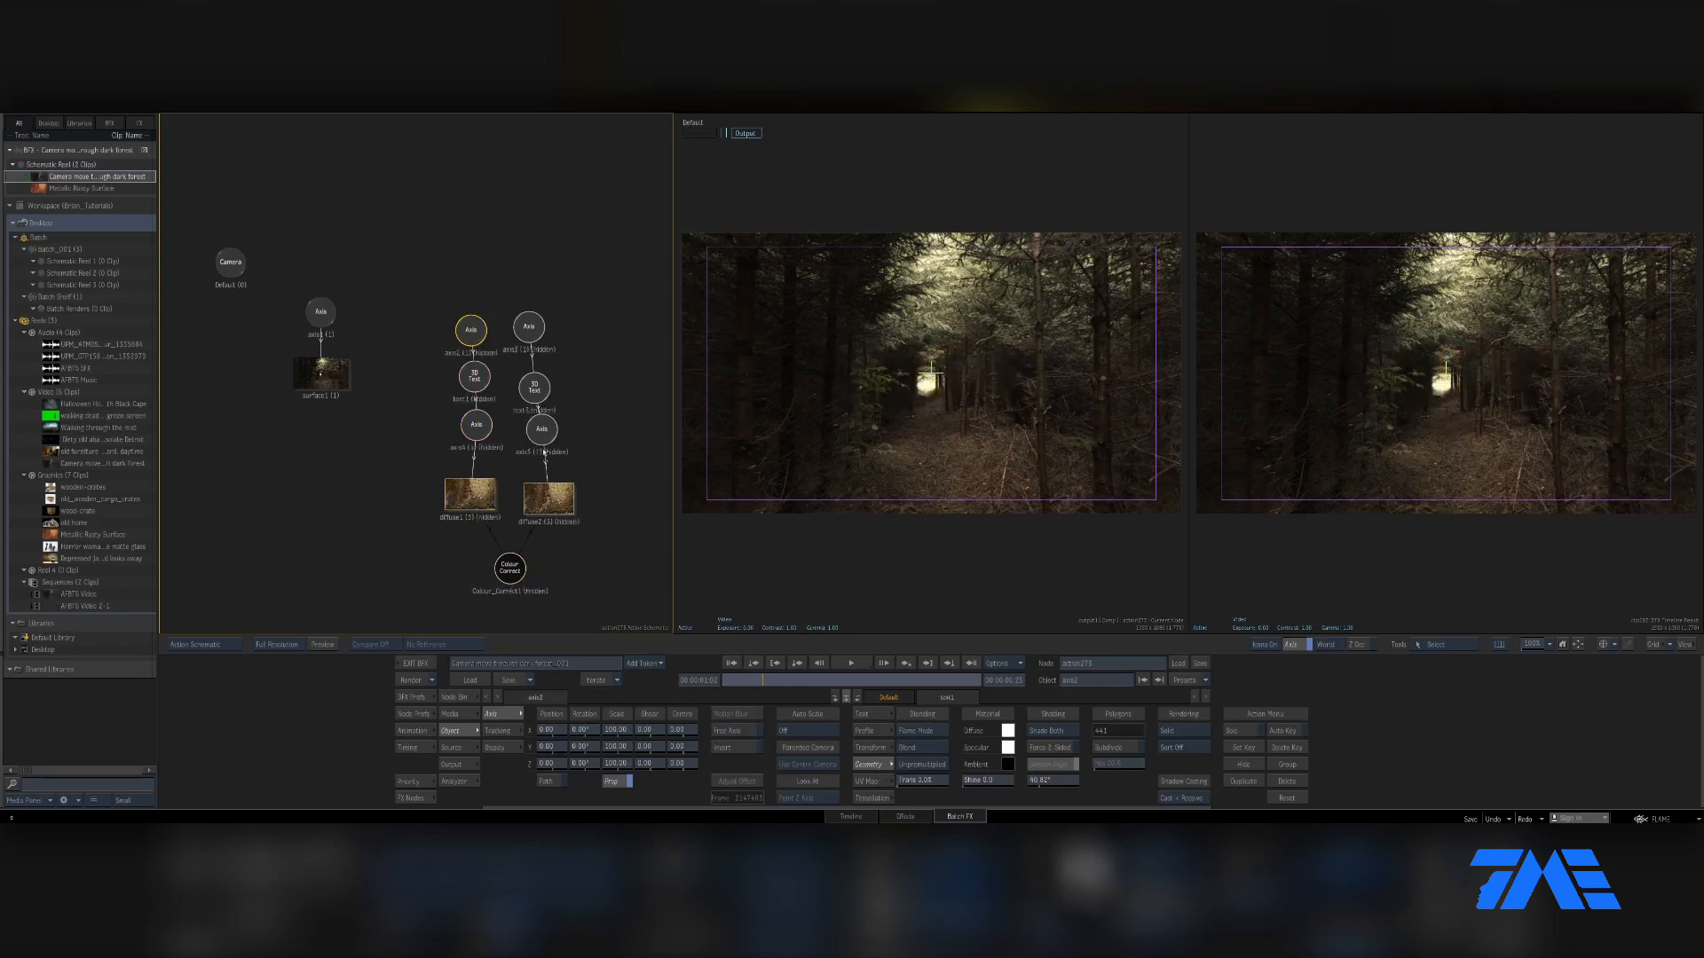
Add a new Axis node as the parent of the forest surface's existing axis
left_click(320, 316)
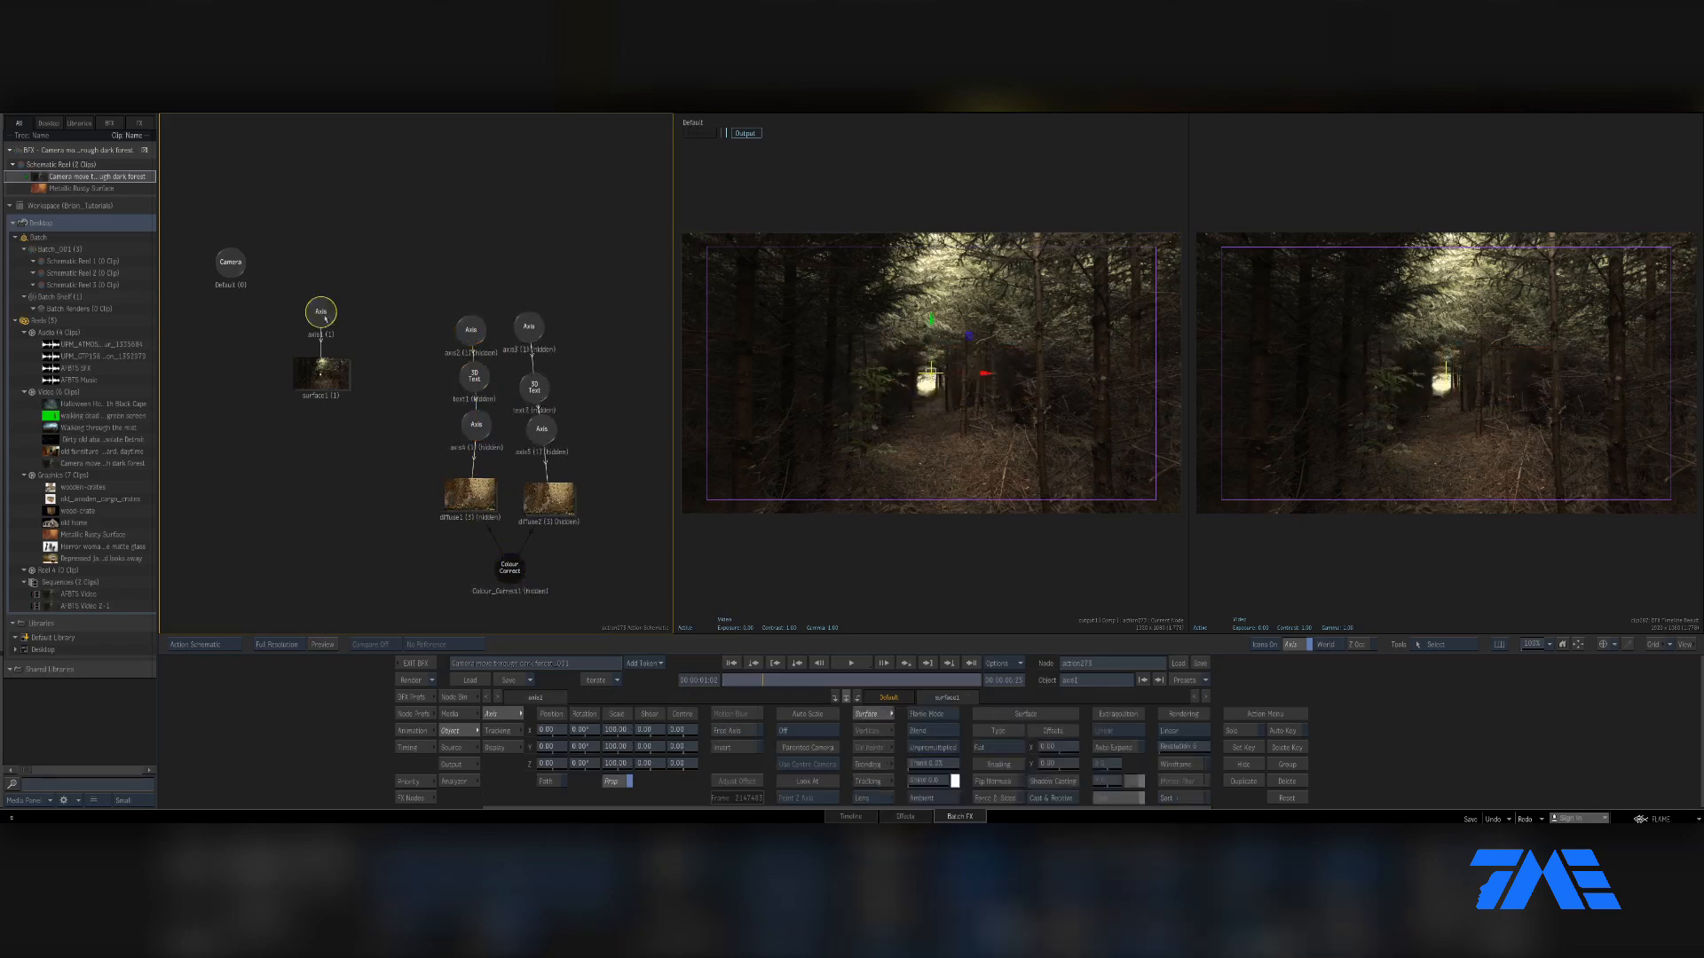
left_click(321, 377)
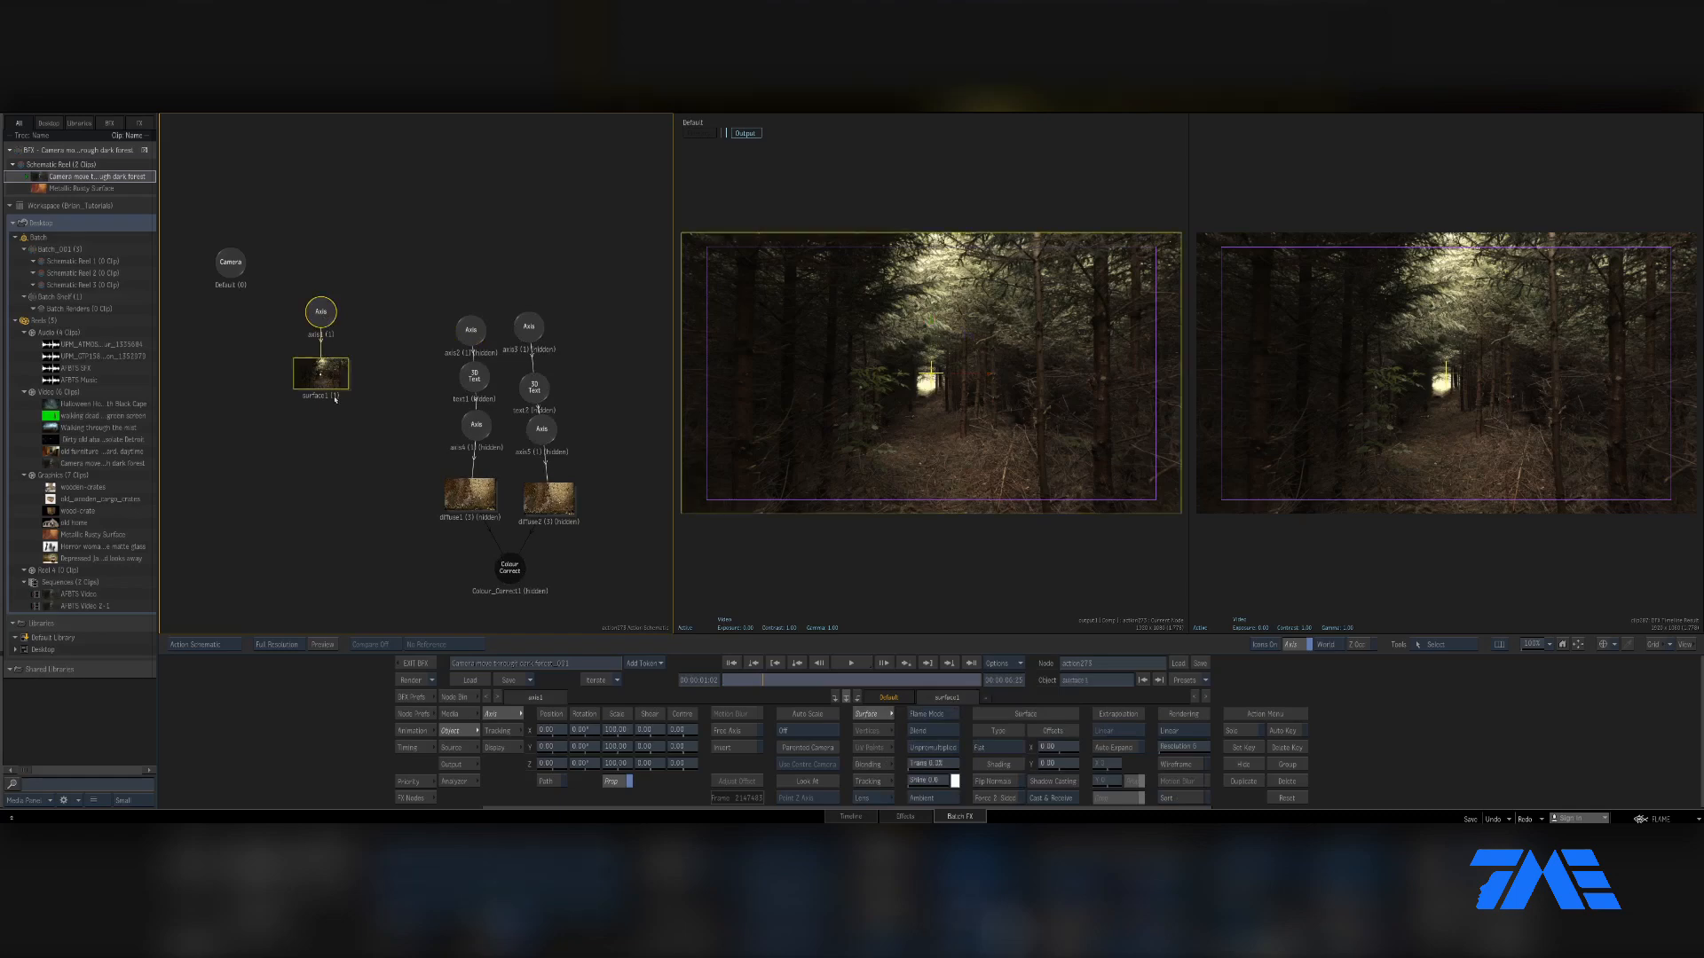
left_click(325, 321)
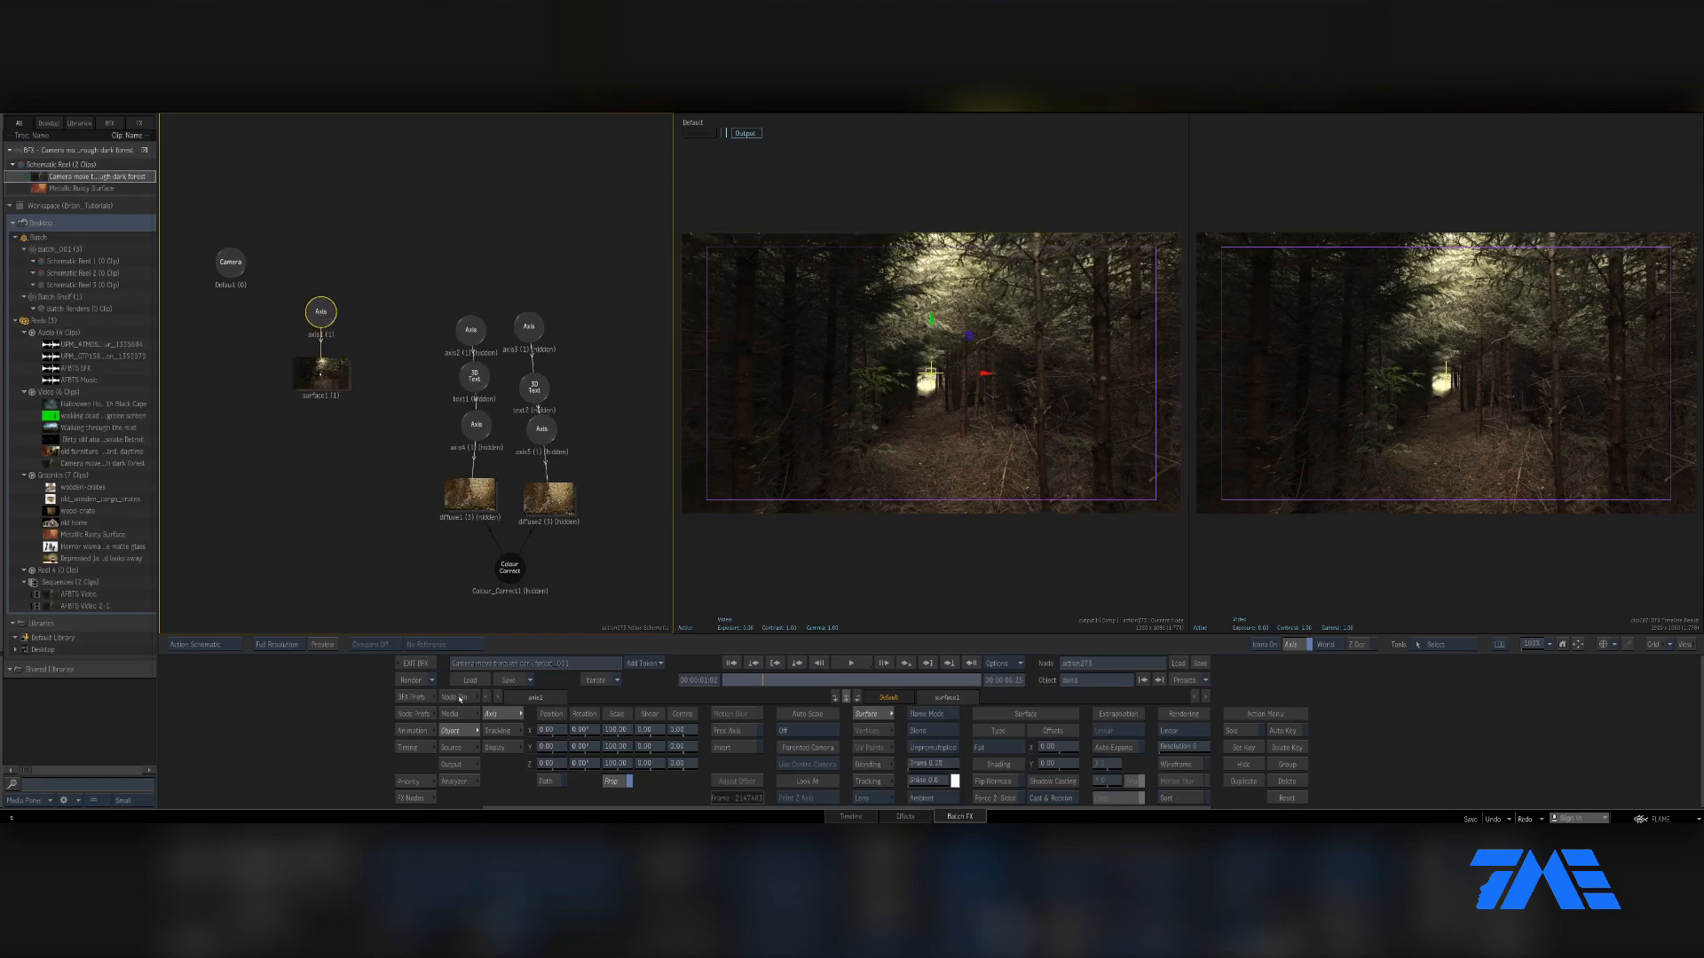
left_click(471, 698)
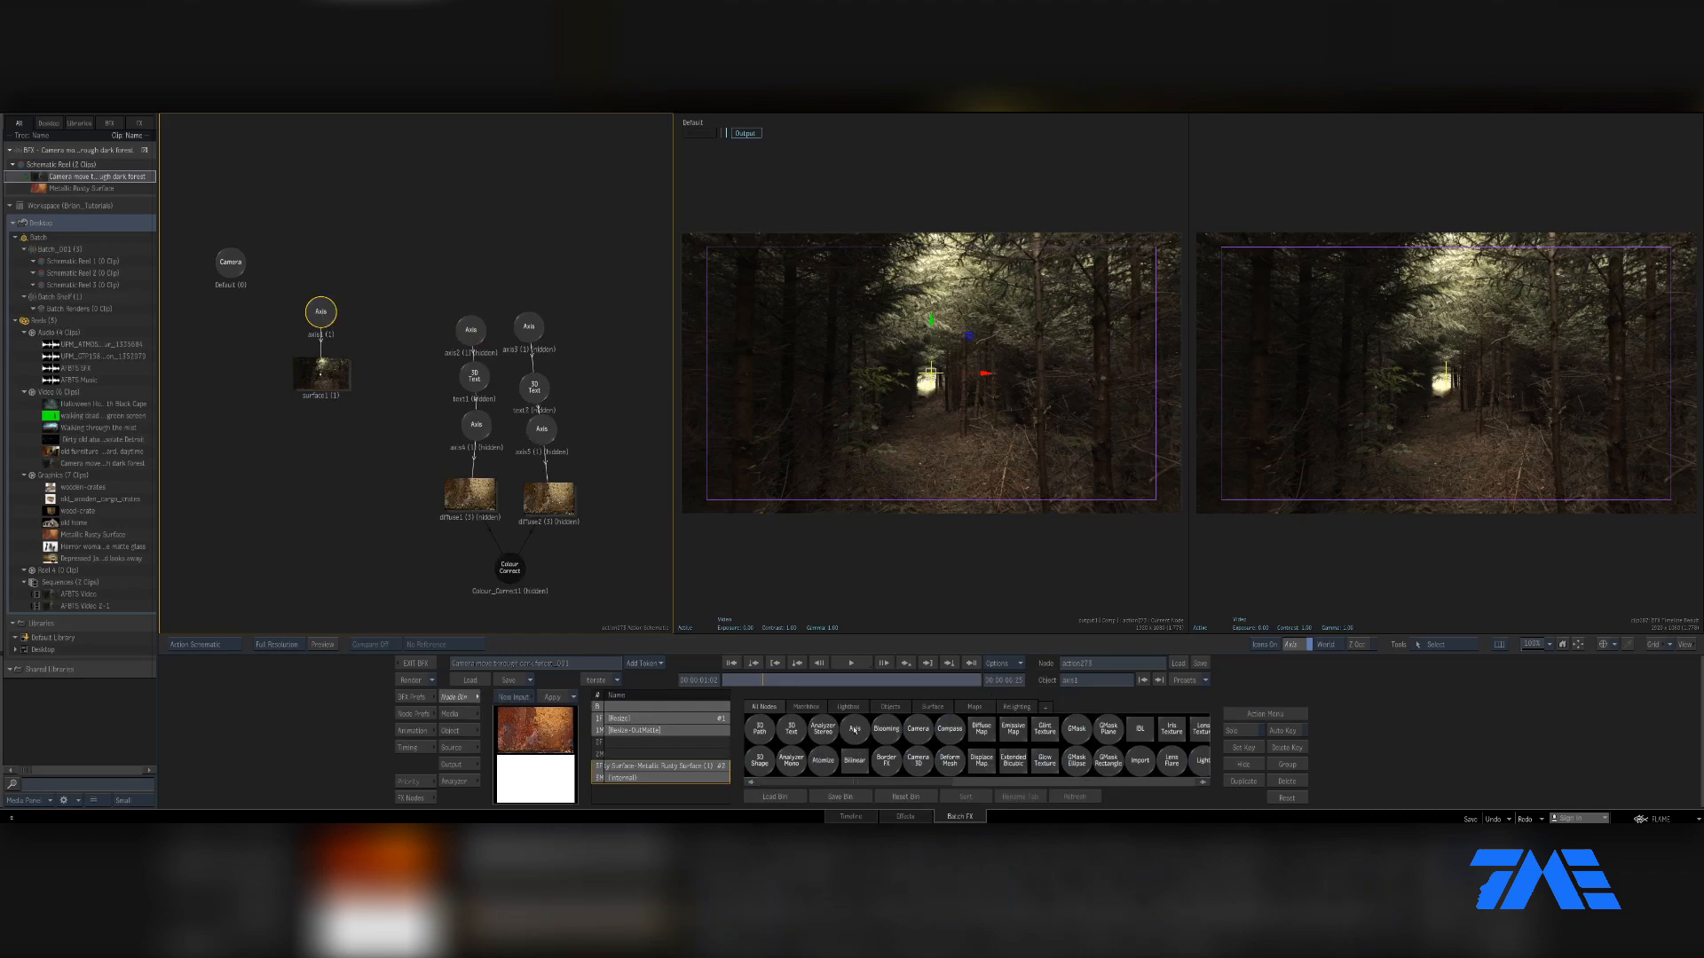
left_click_drag(854, 729, 337, 266)
double_click(333, 263)
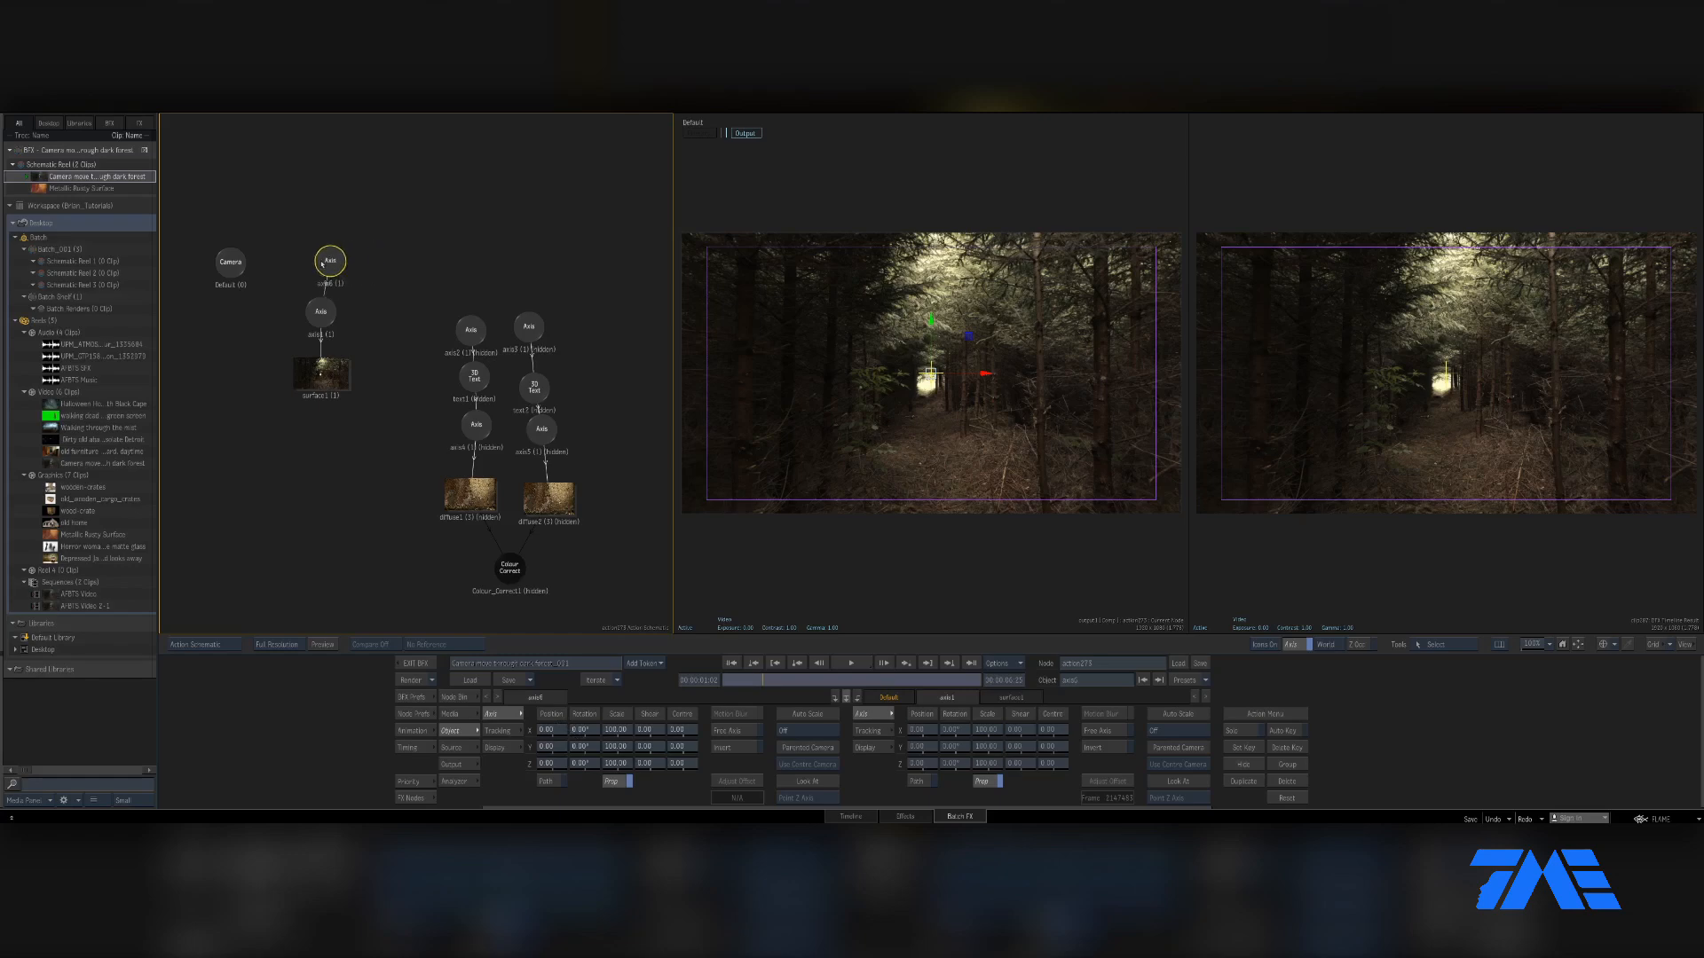
left_click_drag(322, 263, 323, 264)
Show the new parent axis's tracking settings and go to the first frame of the clip
left_click(501, 732)
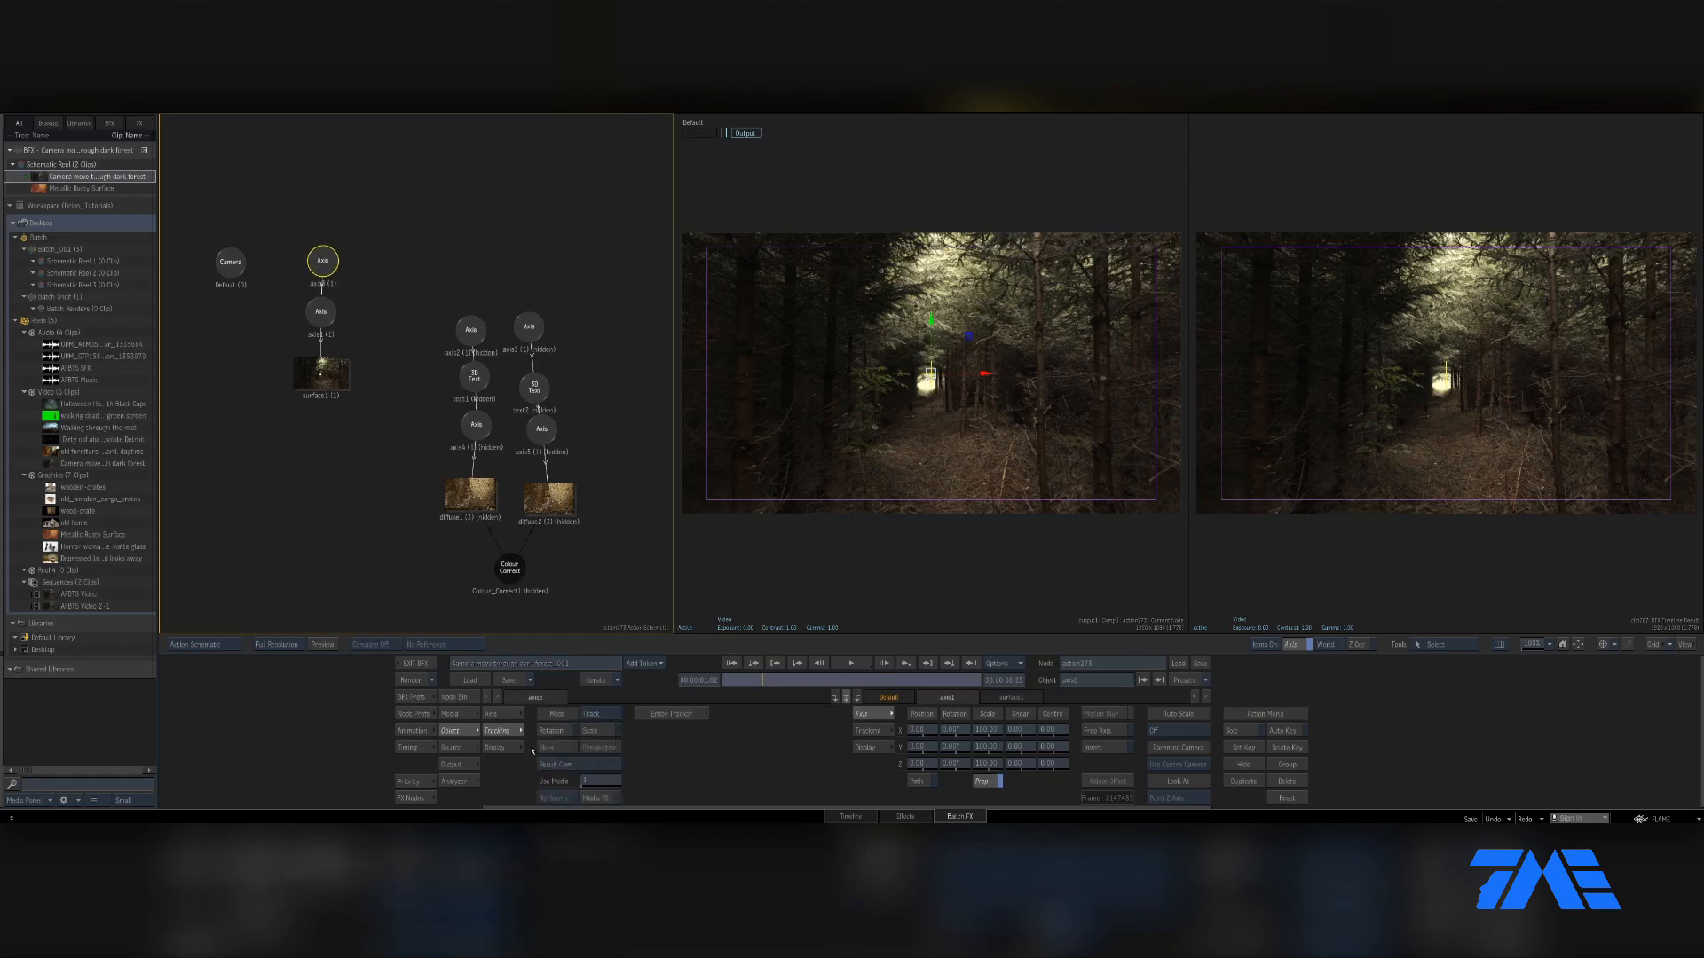
left_click_drag(715, 683, 707, 683)
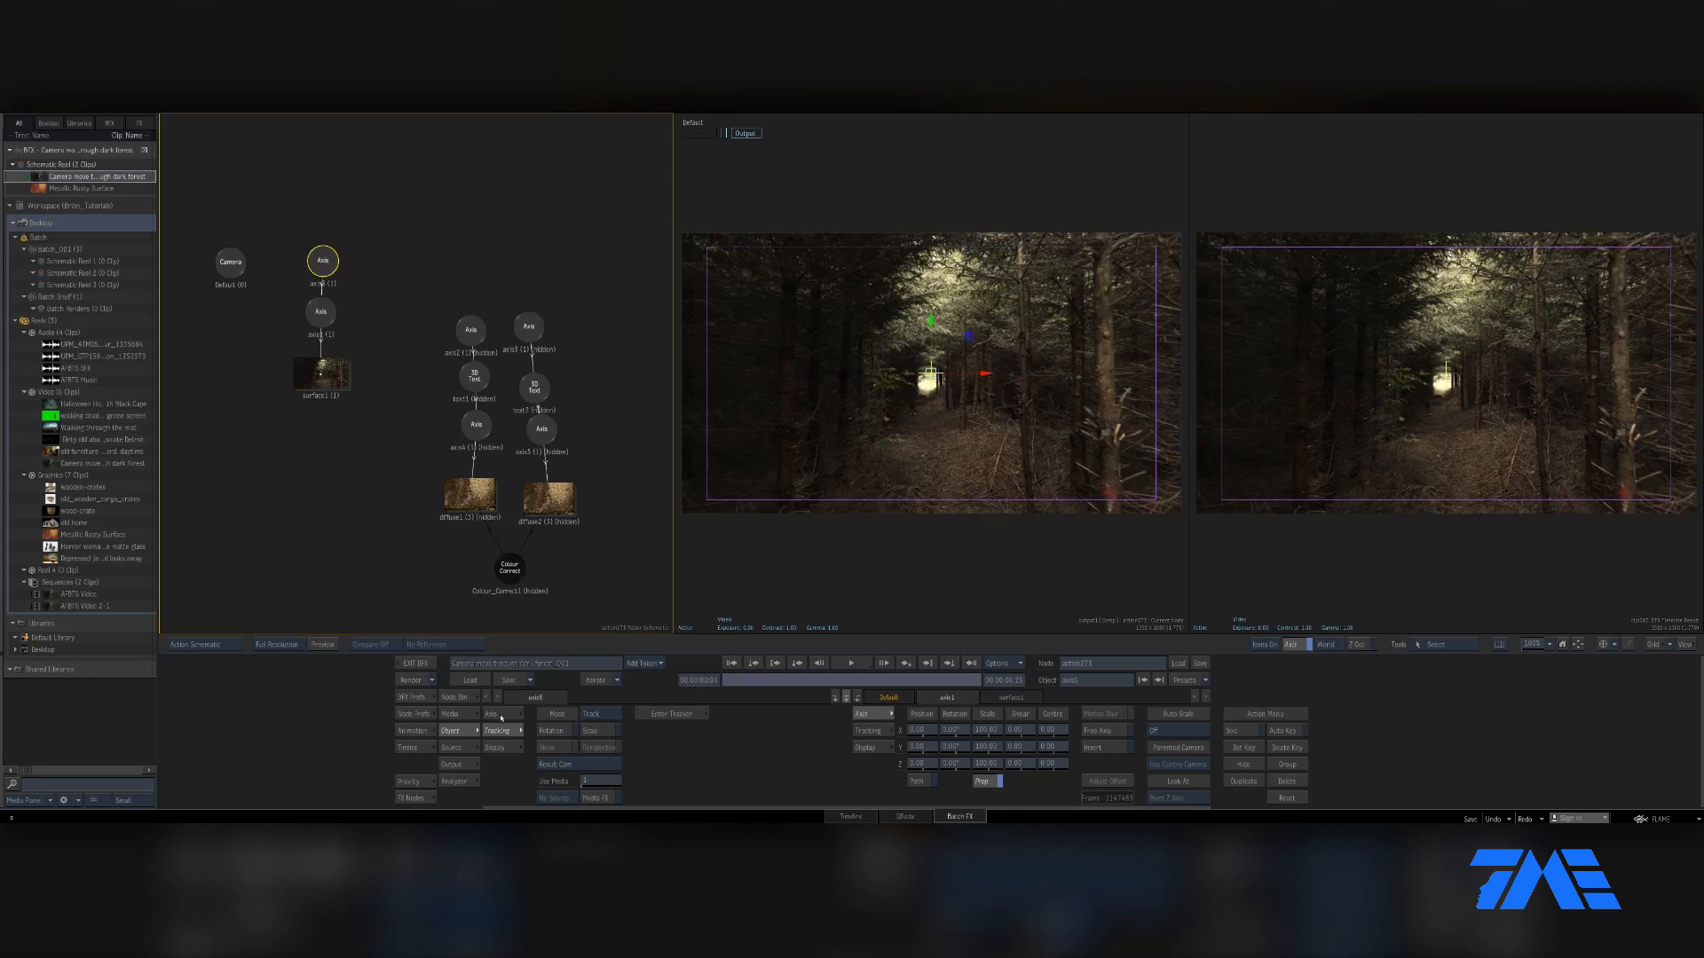
Try changing the parent axis's rotation and scale, and undo both changes
left_click(501, 719)
left_click_drag(628, 730, 636, 736)
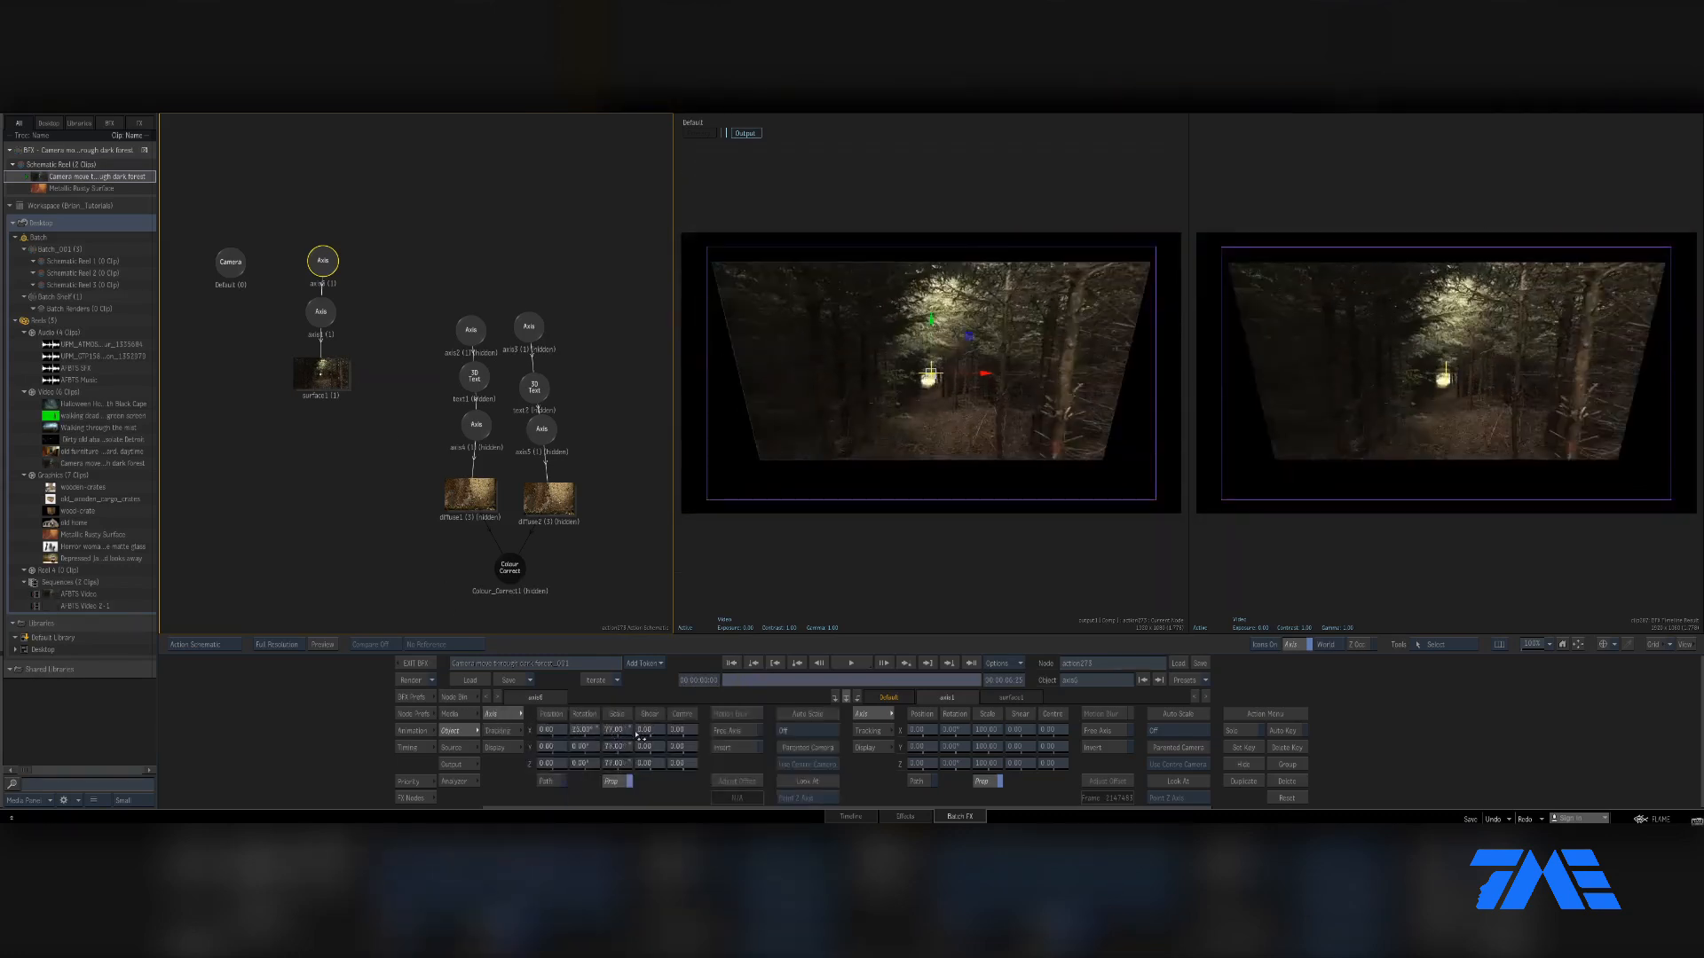
key("ctrl+z")
key("ctrl+z")
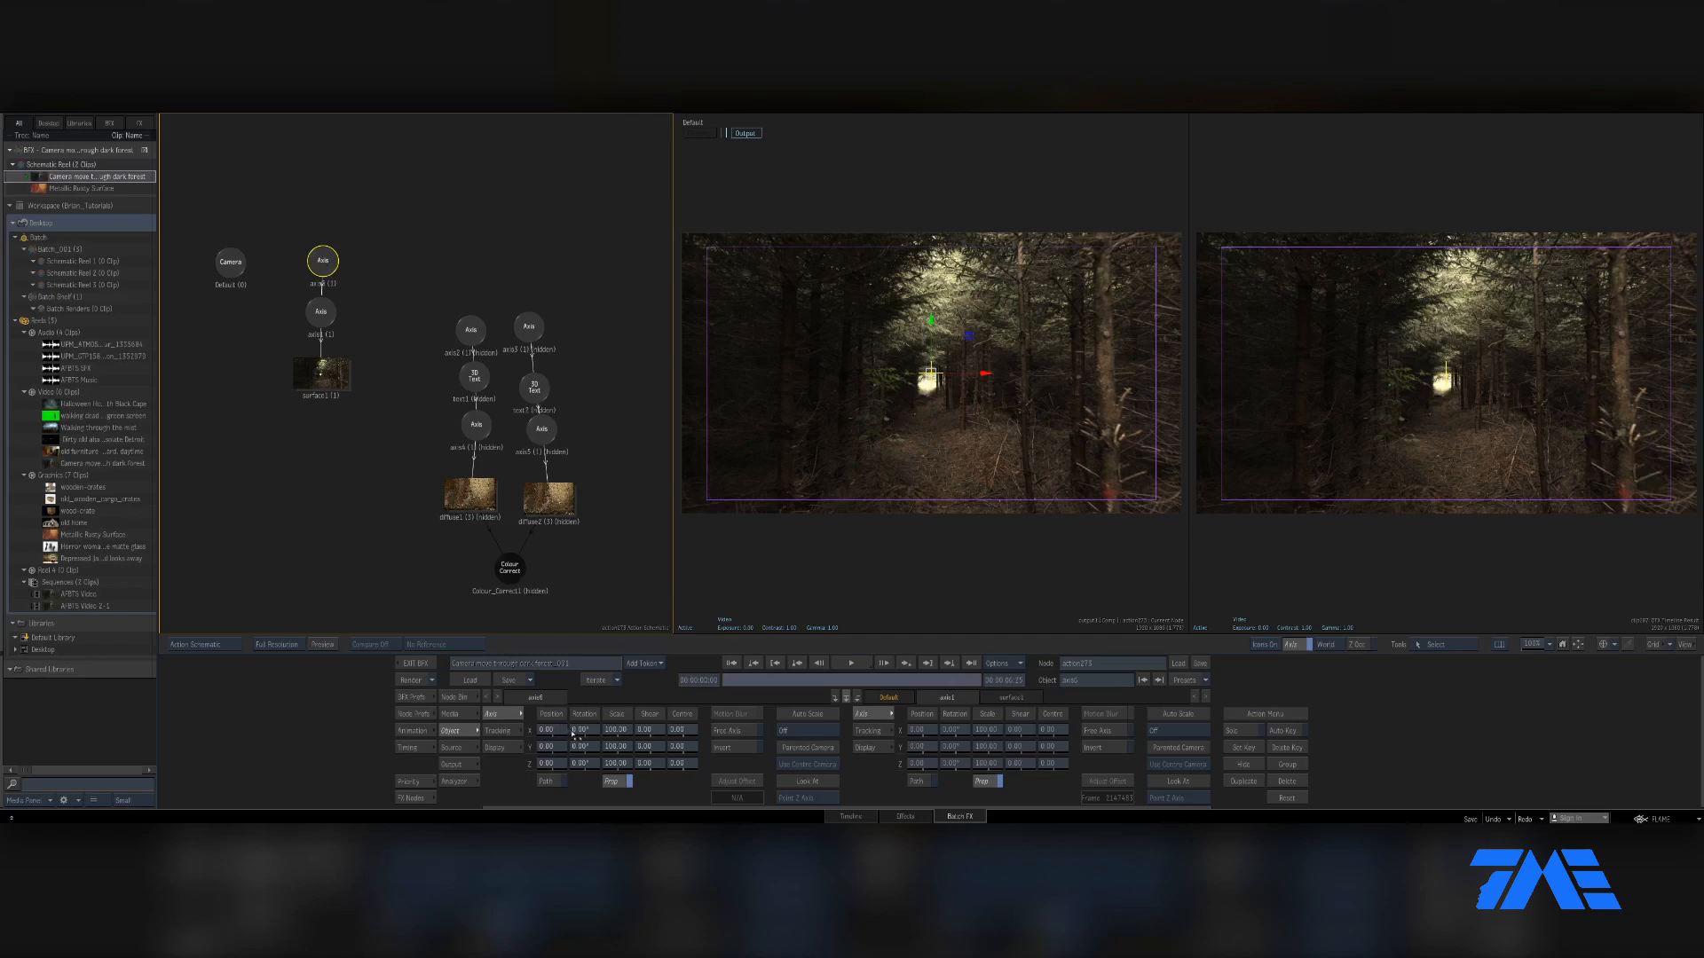
In the parent axis's tracking settings, keep the mode on Track and set Use Media to 3
left_click(499, 731)
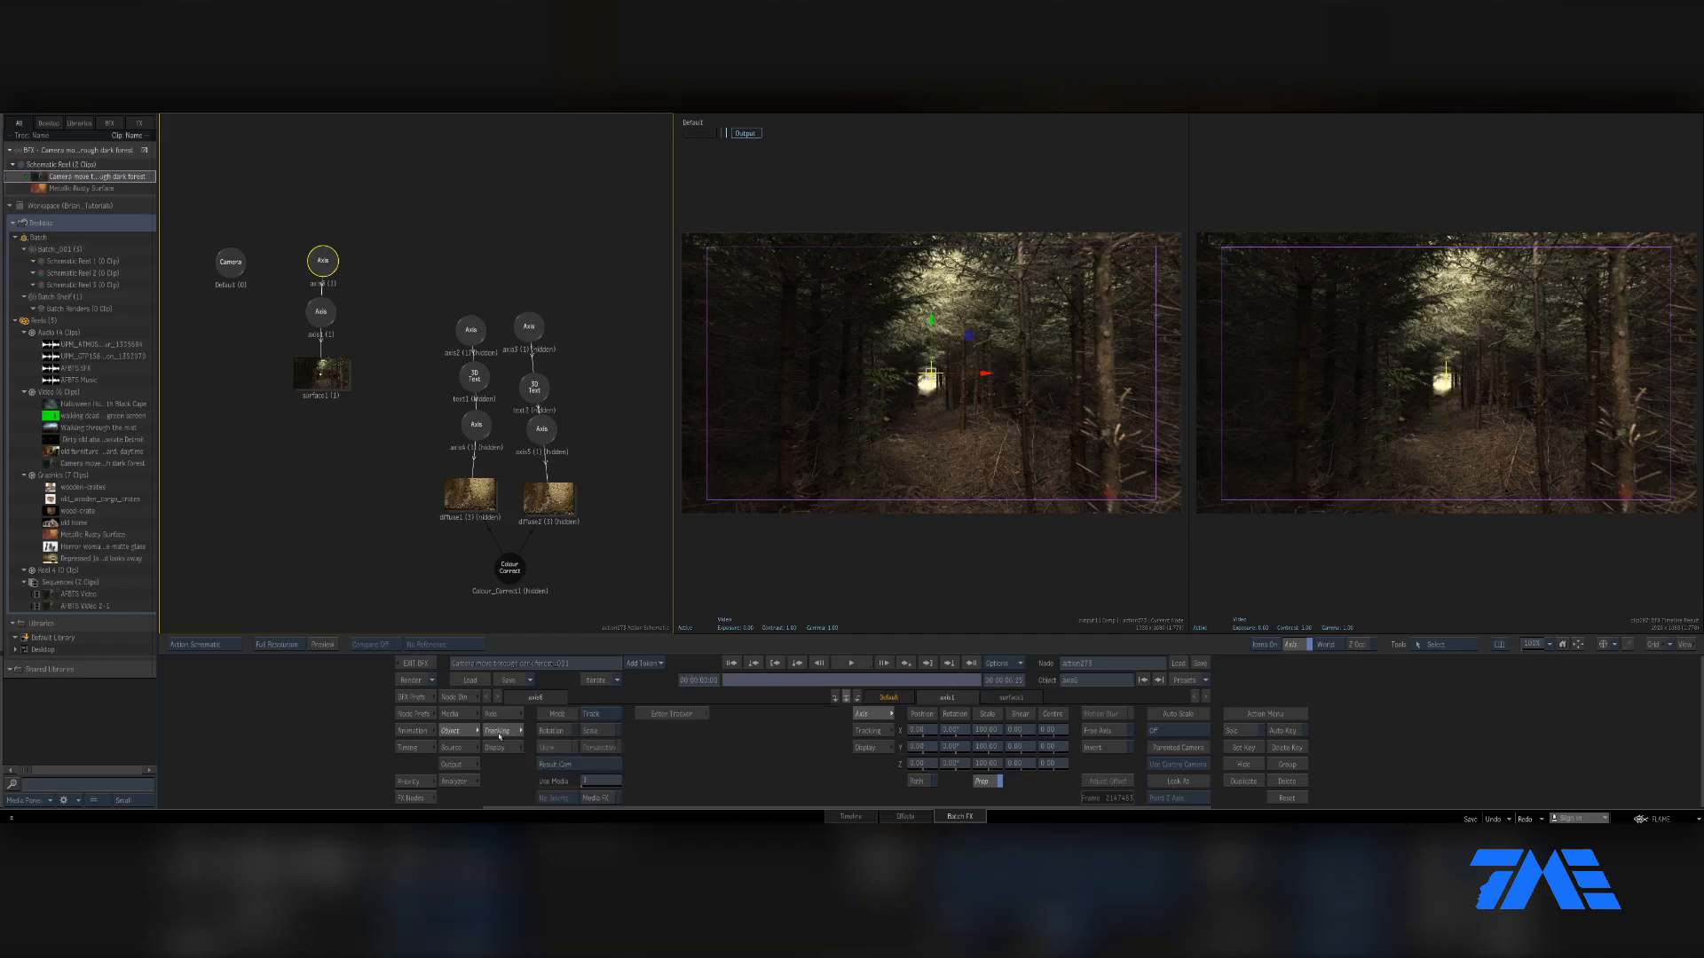
left_click(611, 716)
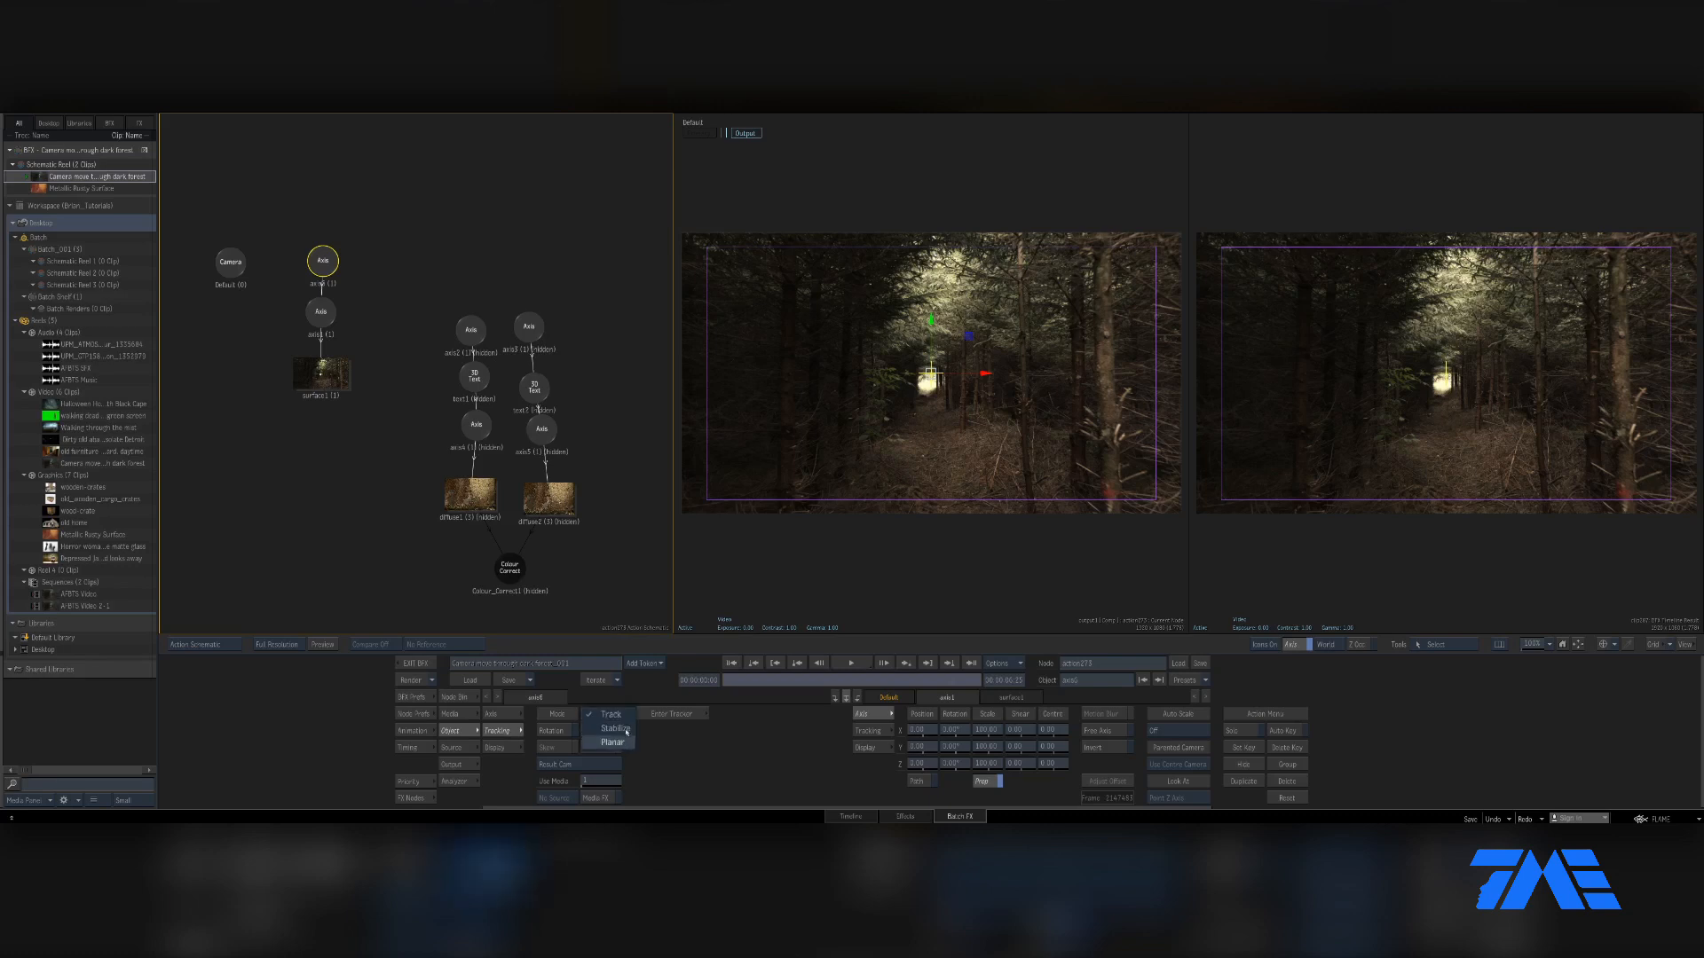
left_click(622, 717)
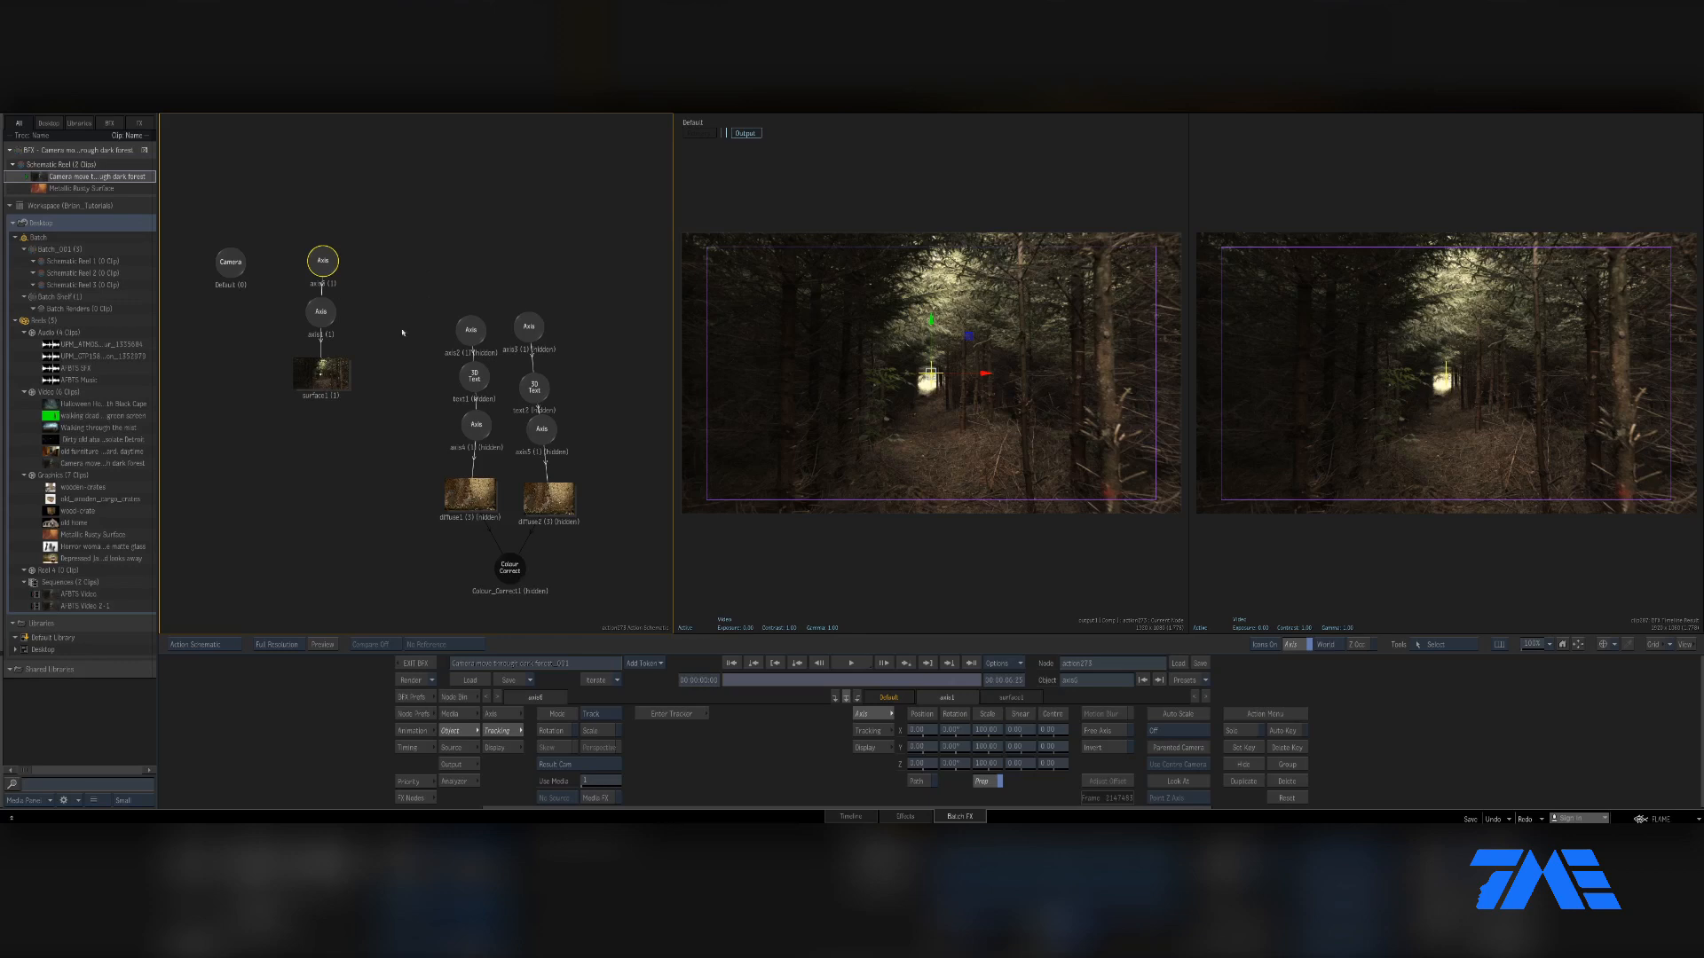
left_click_drag(610, 782, 637, 783)
left_click(600, 781)
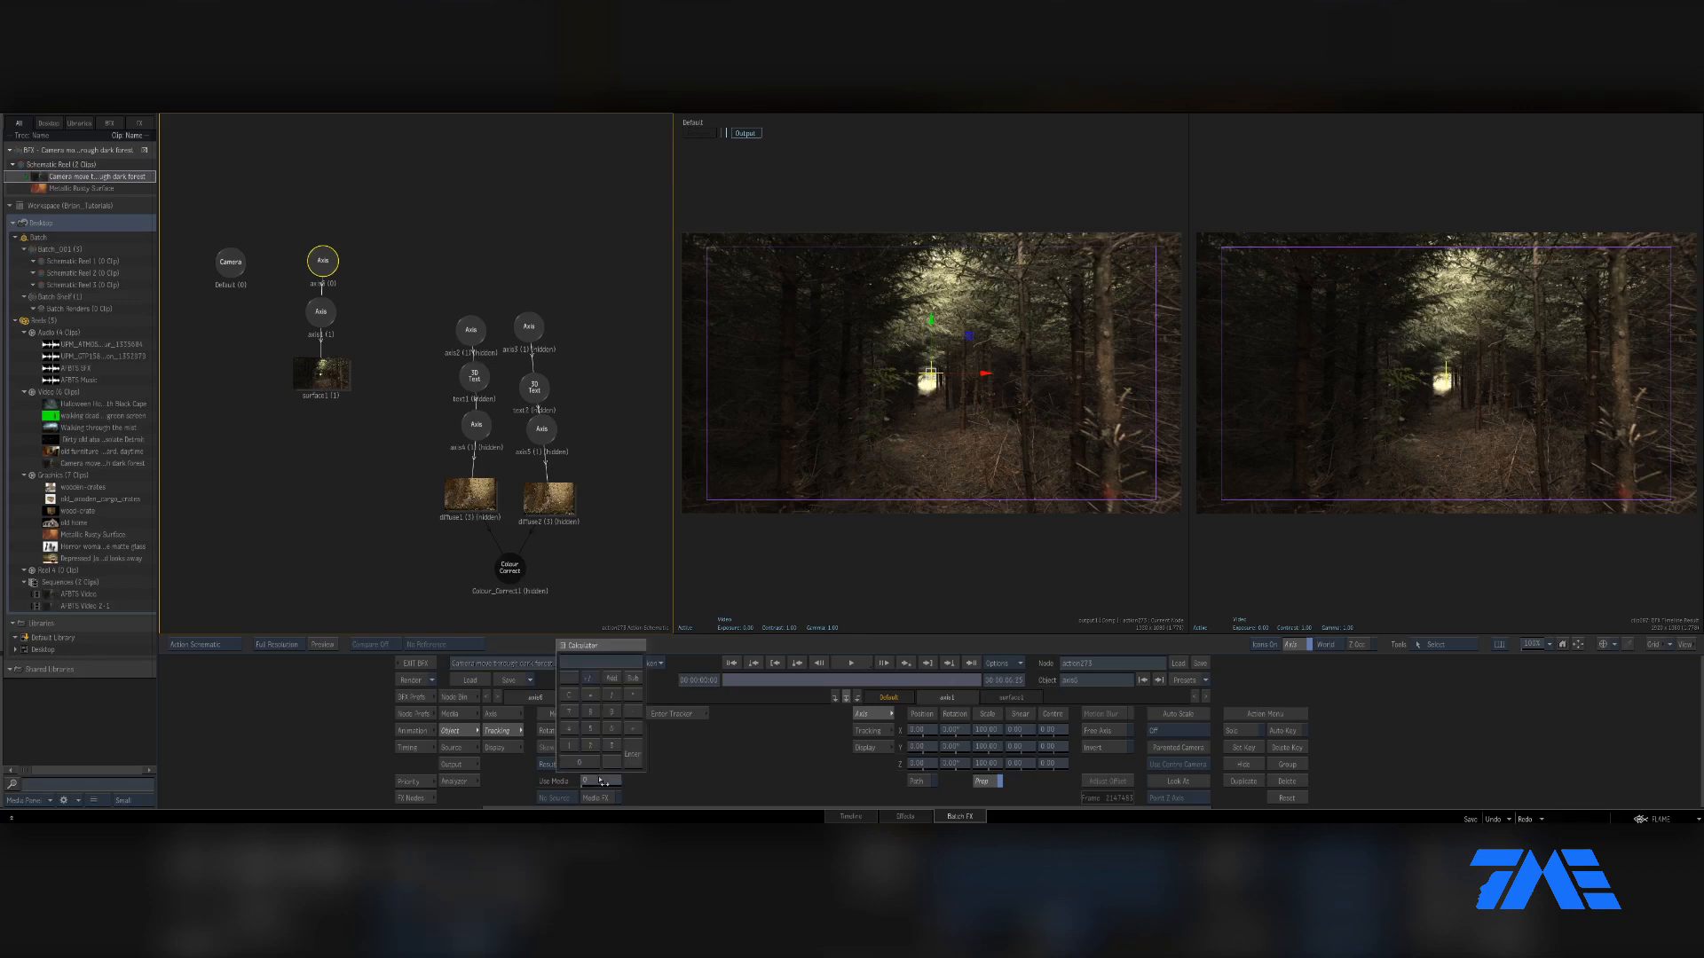
type("3")
key("Return")
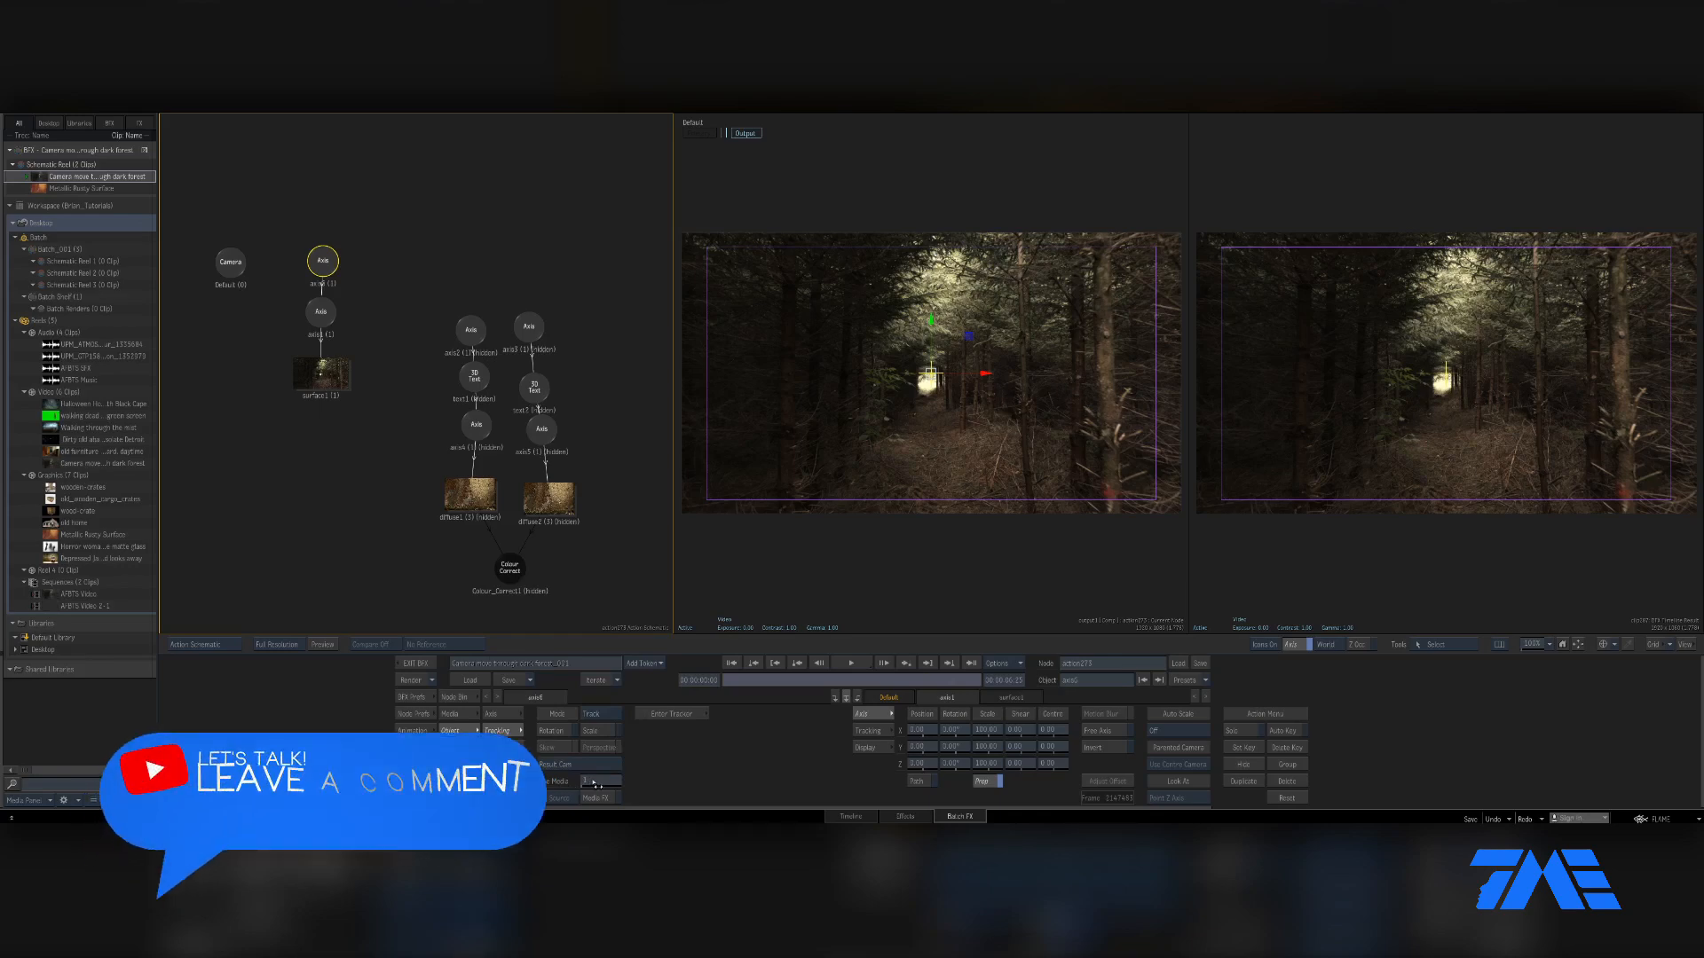
Enter the Stabilizer and place Tracker 1 on the thin tree trunk just beside the bright opening of the path
left_click(668, 715)
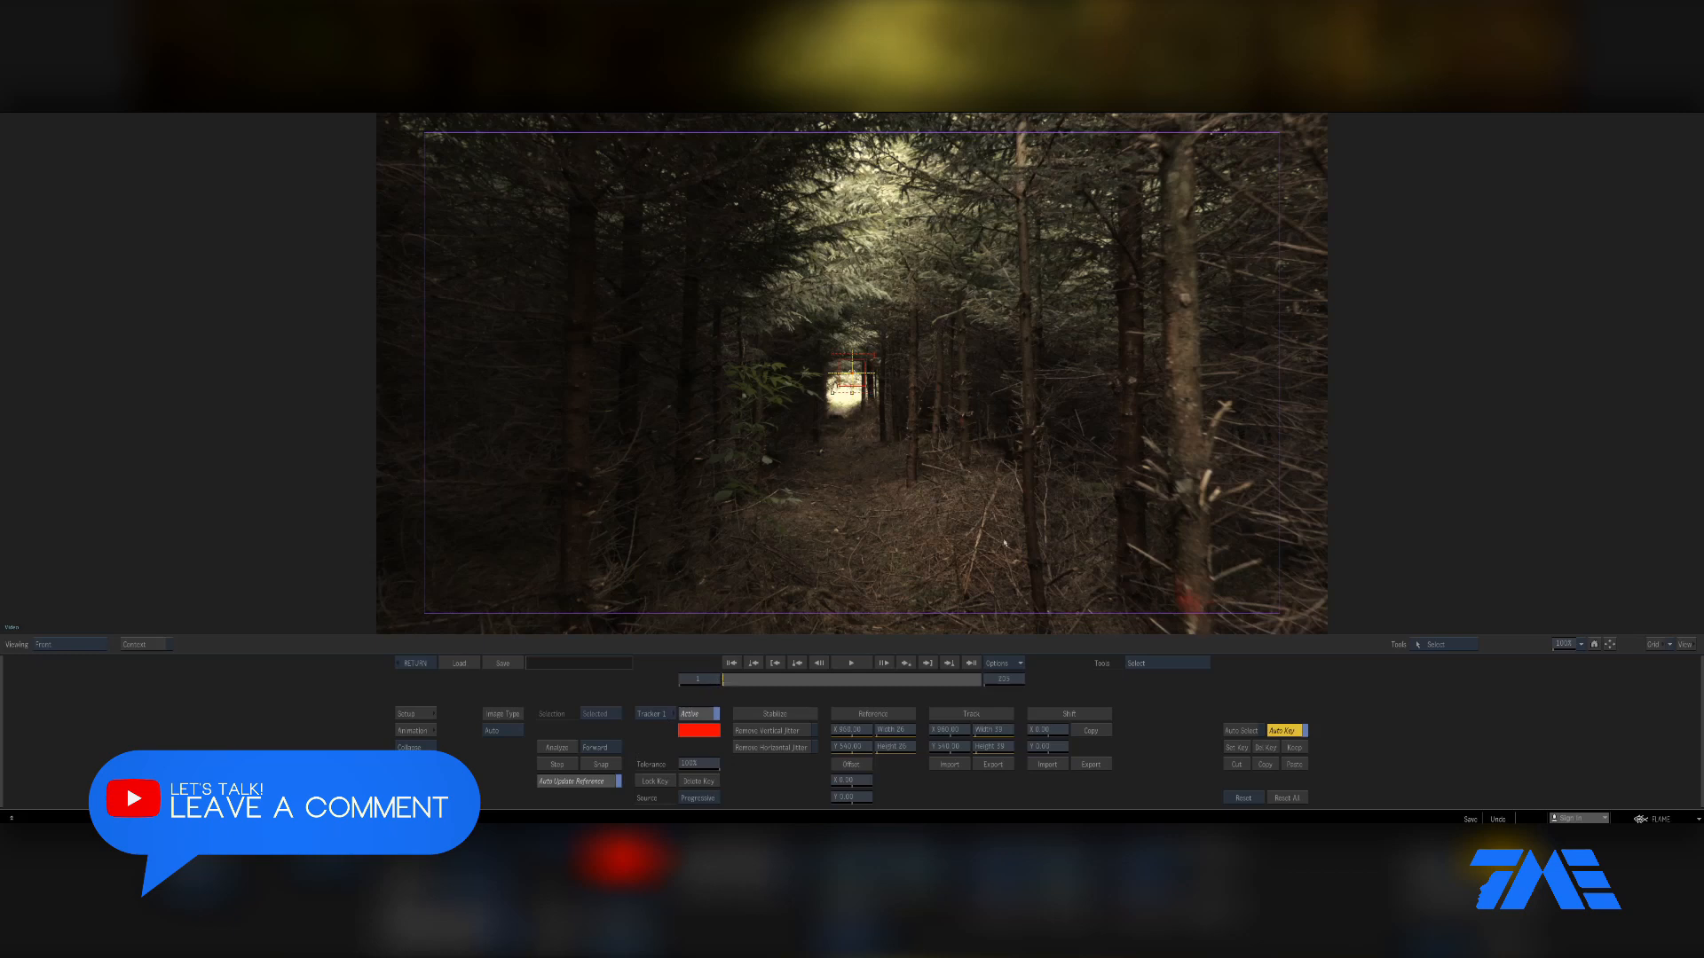
left_click_drag(949, 423, 1029, 450)
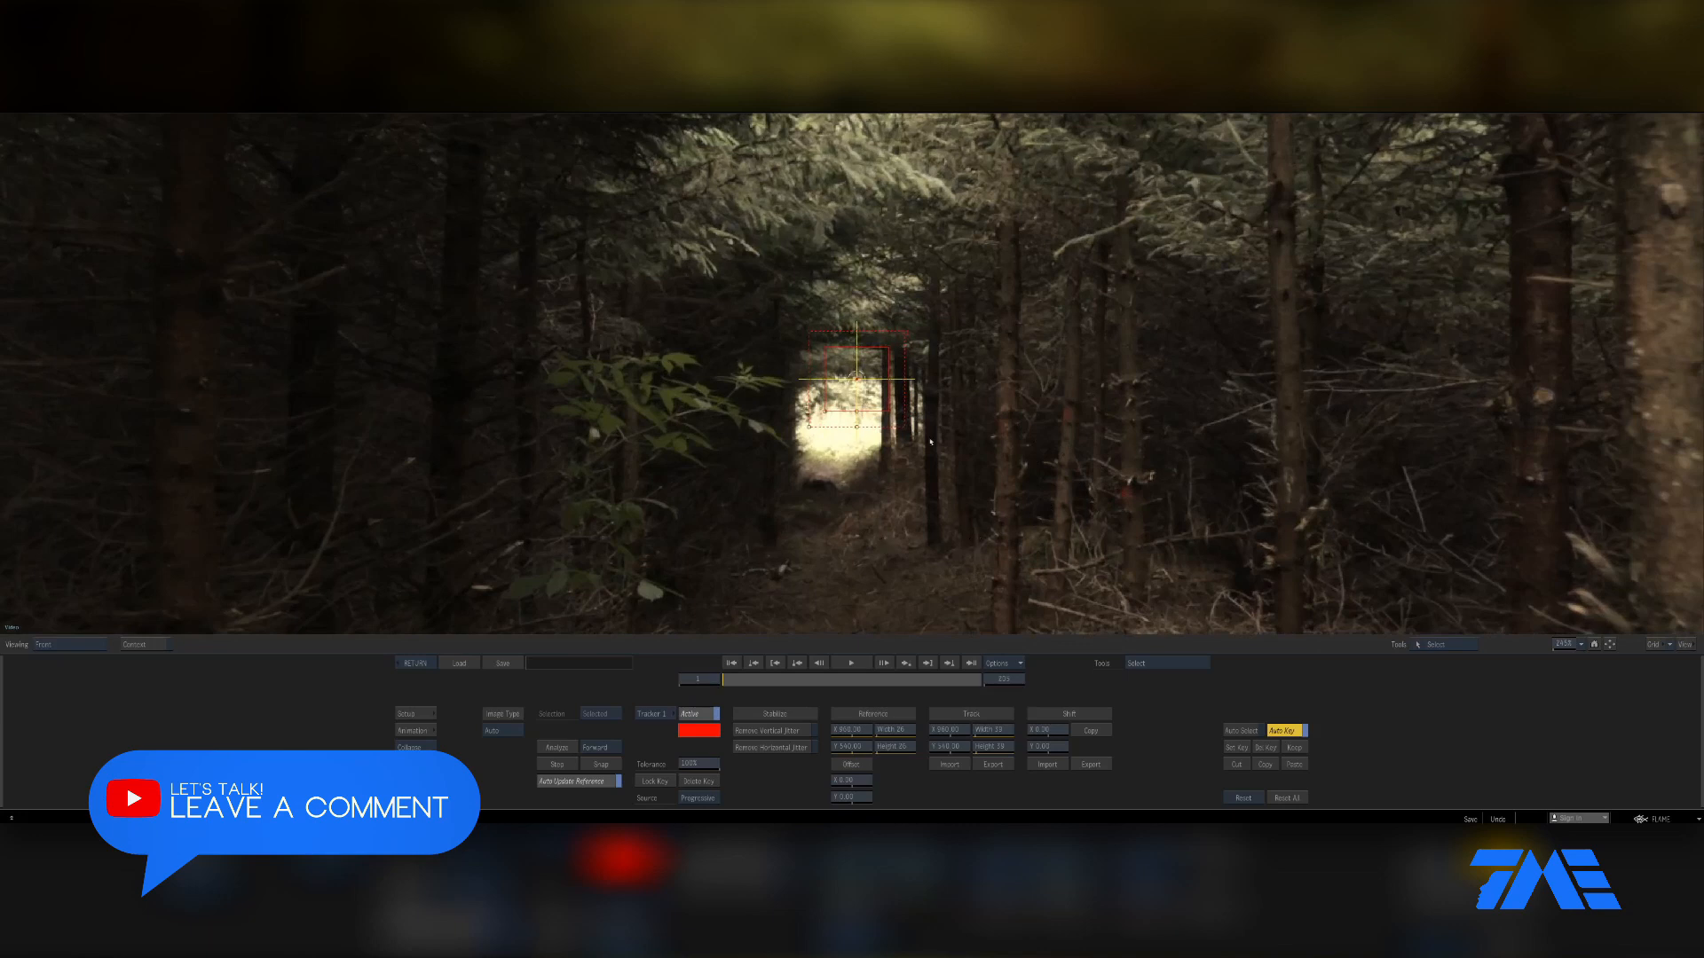
left_click_drag(980, 464, 927, 481)
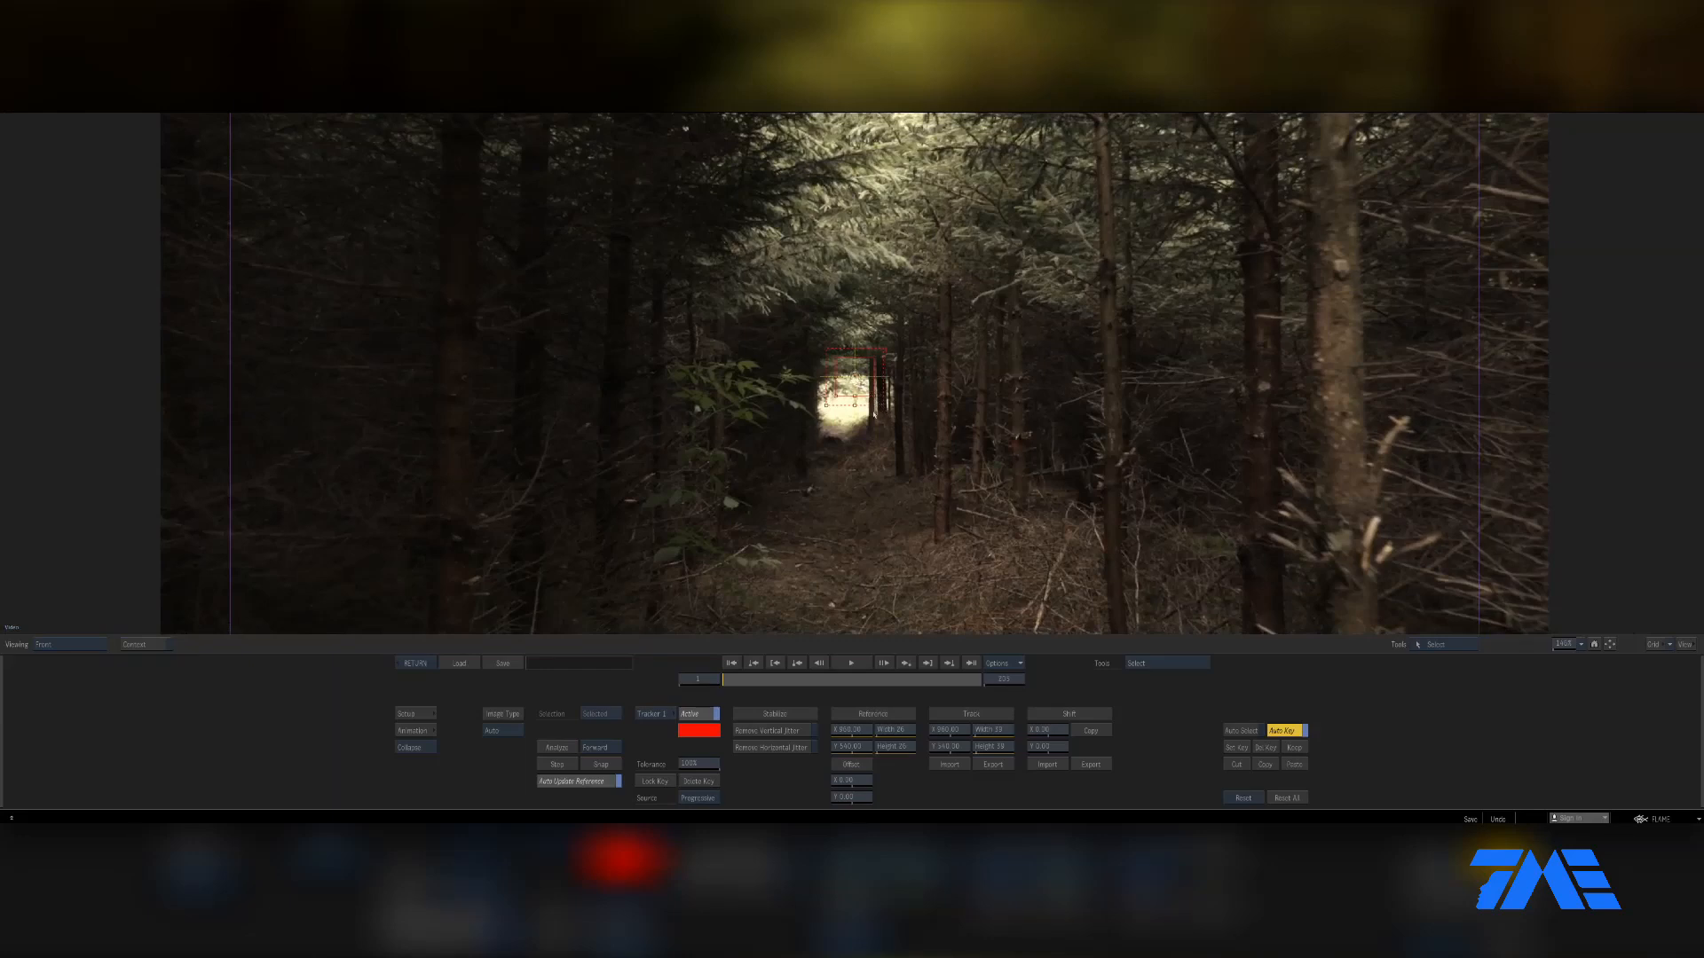
left_click_drag(914, 417, 856, 416)
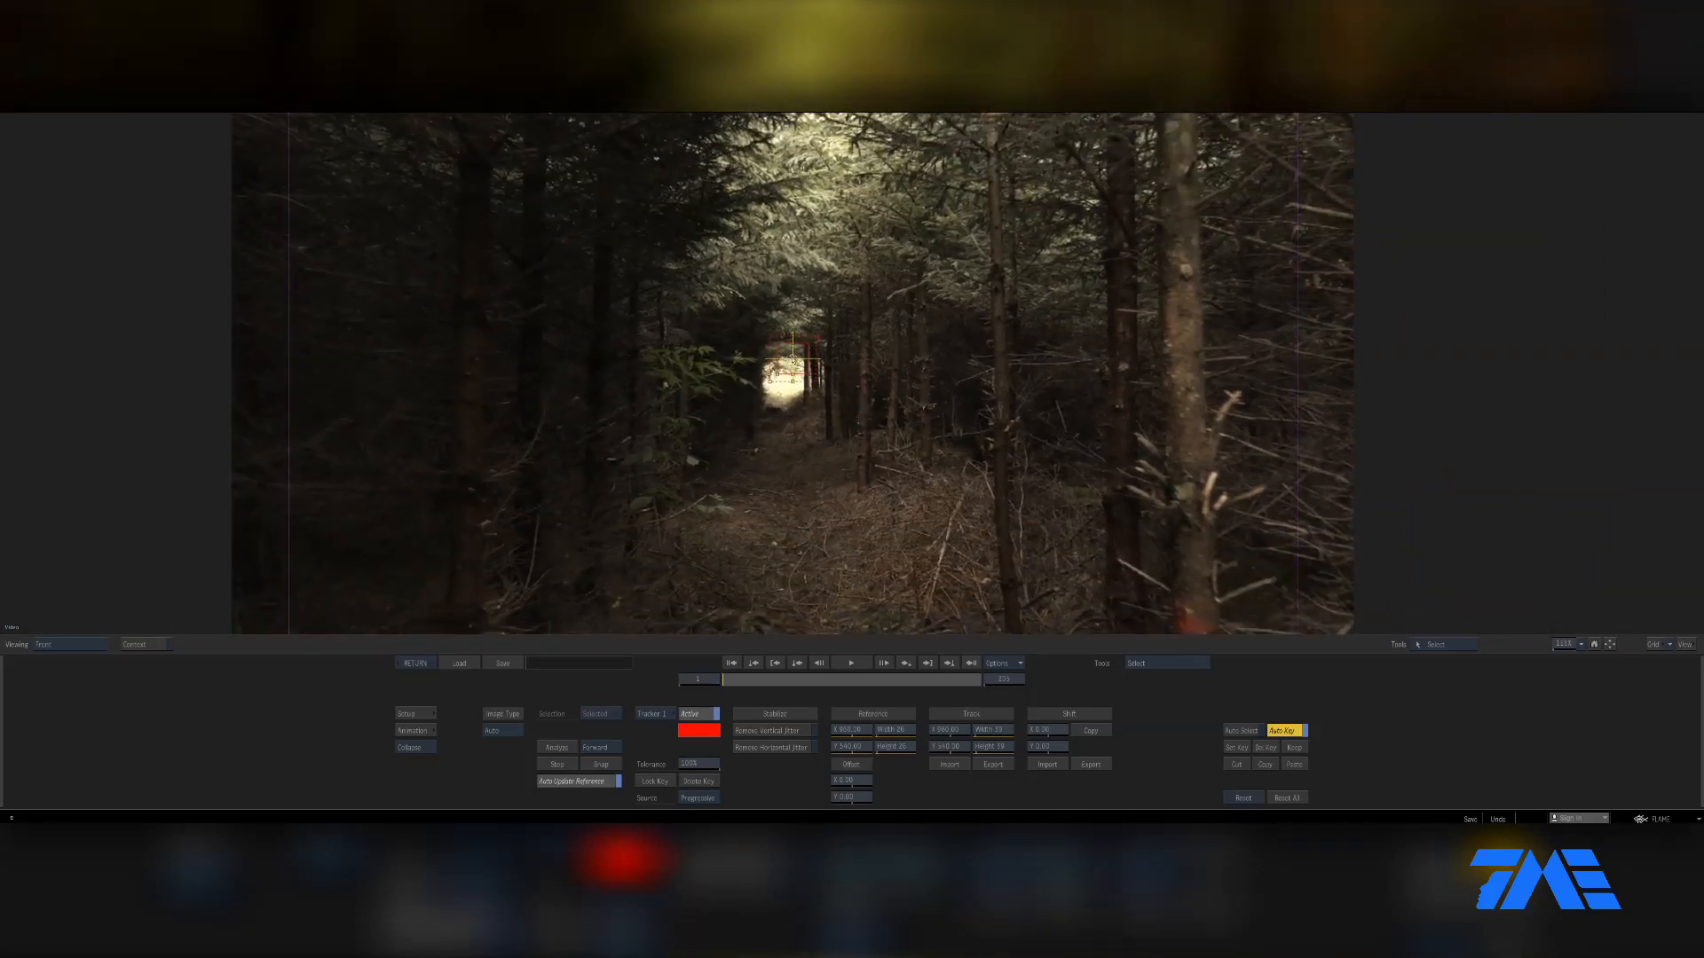
left_click_drag(796, 362, 861, 382)
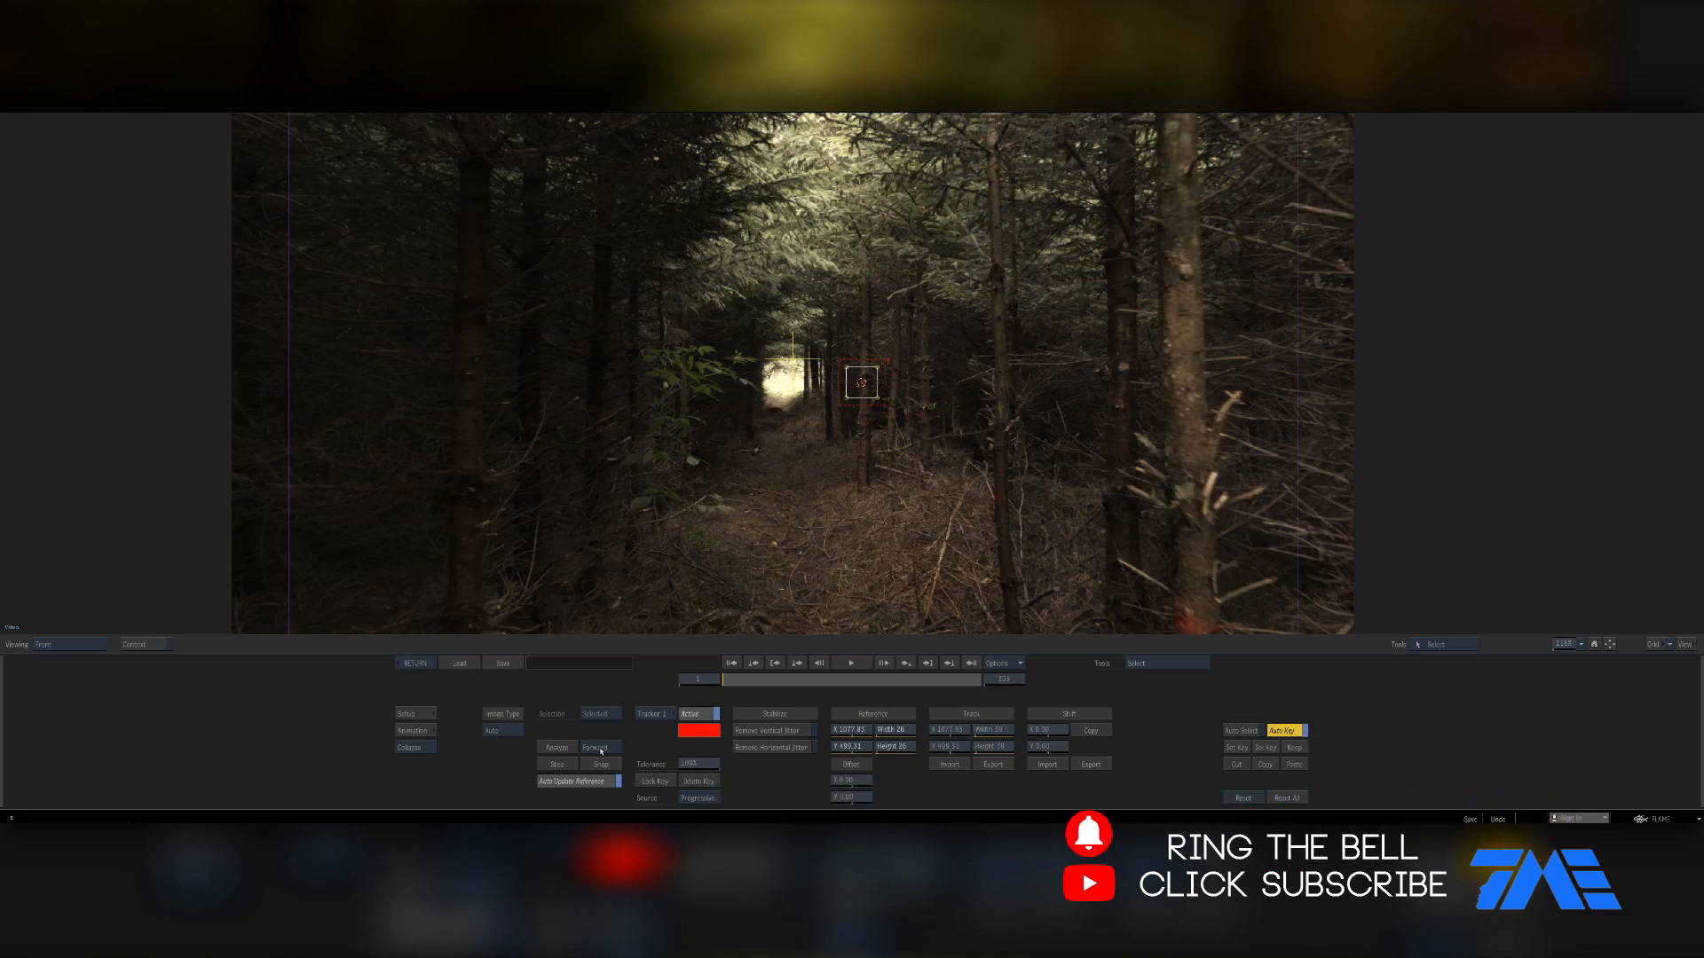
Analyze the track forward through the clip, go back to the first frame and return to the Action schematic
left_click(558, 748)
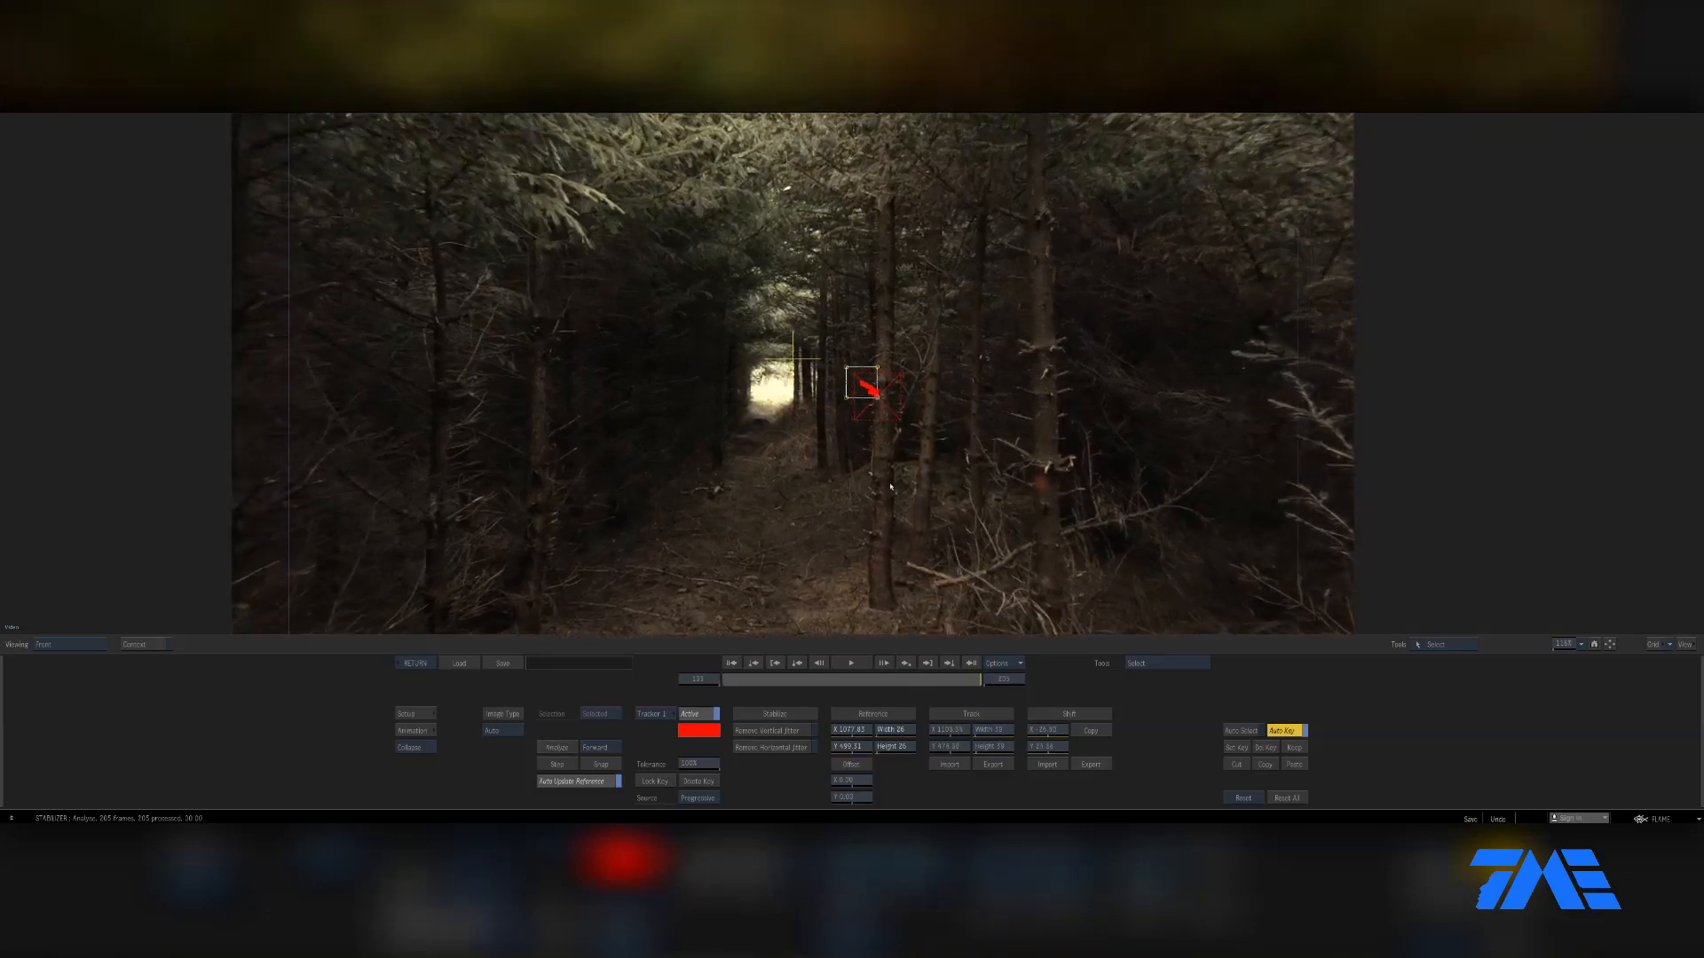
left_click_drag(762, 681, 703, 687)
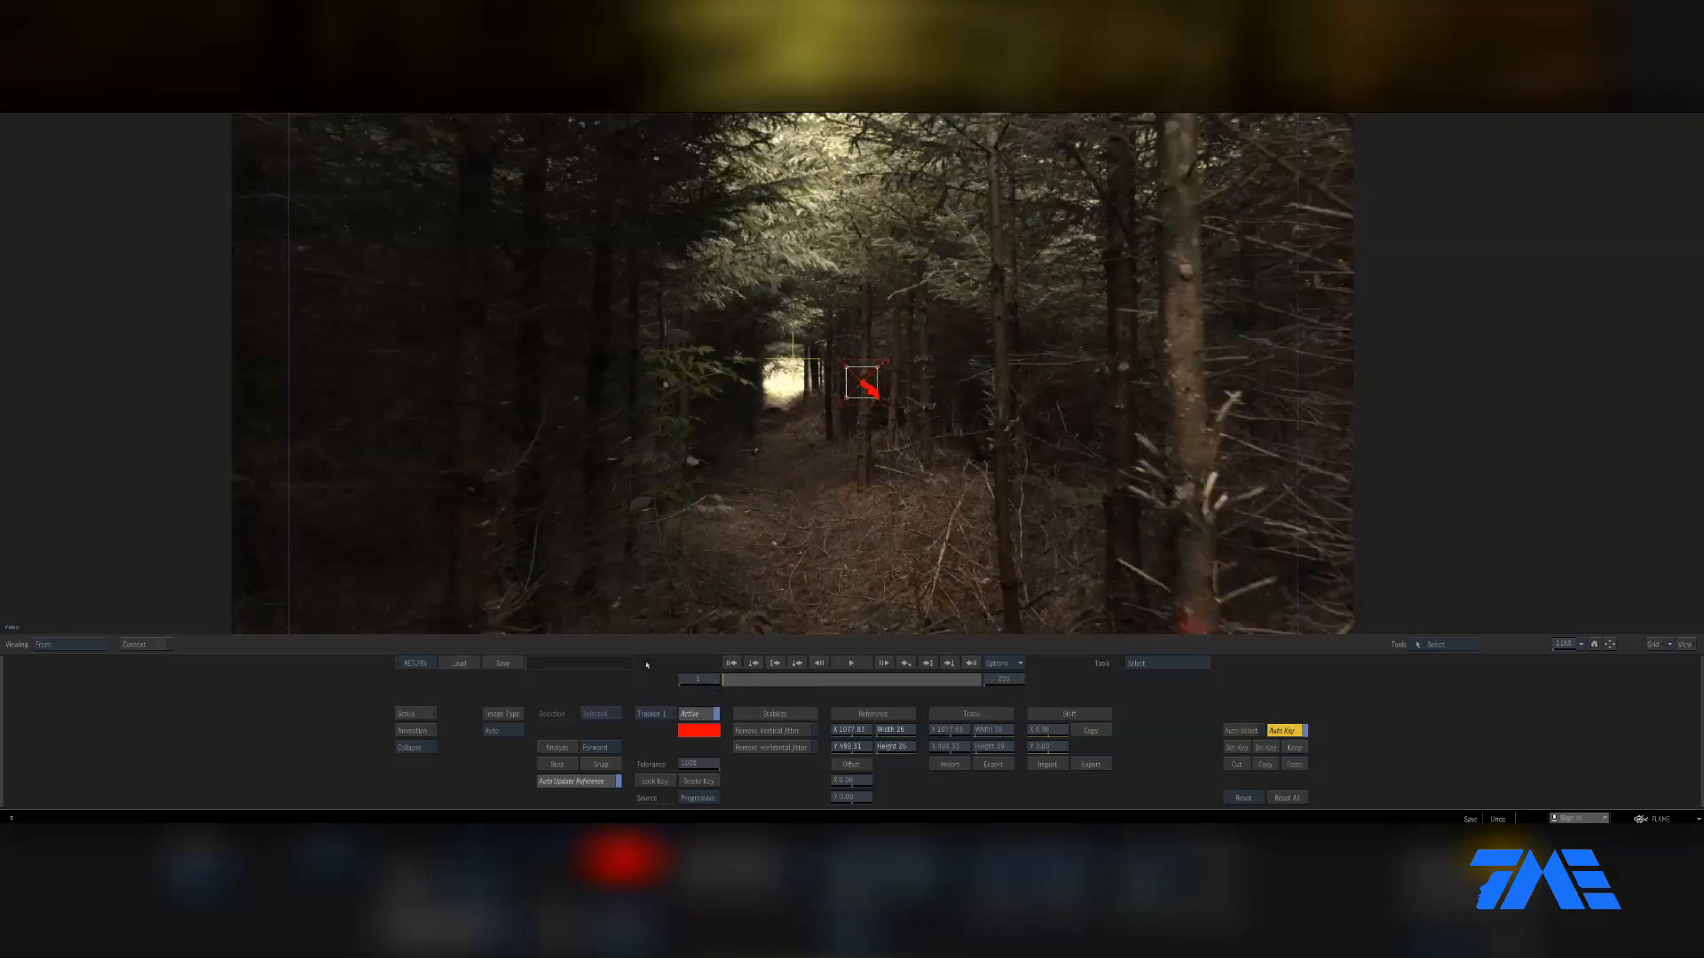
left_click(416, 664)
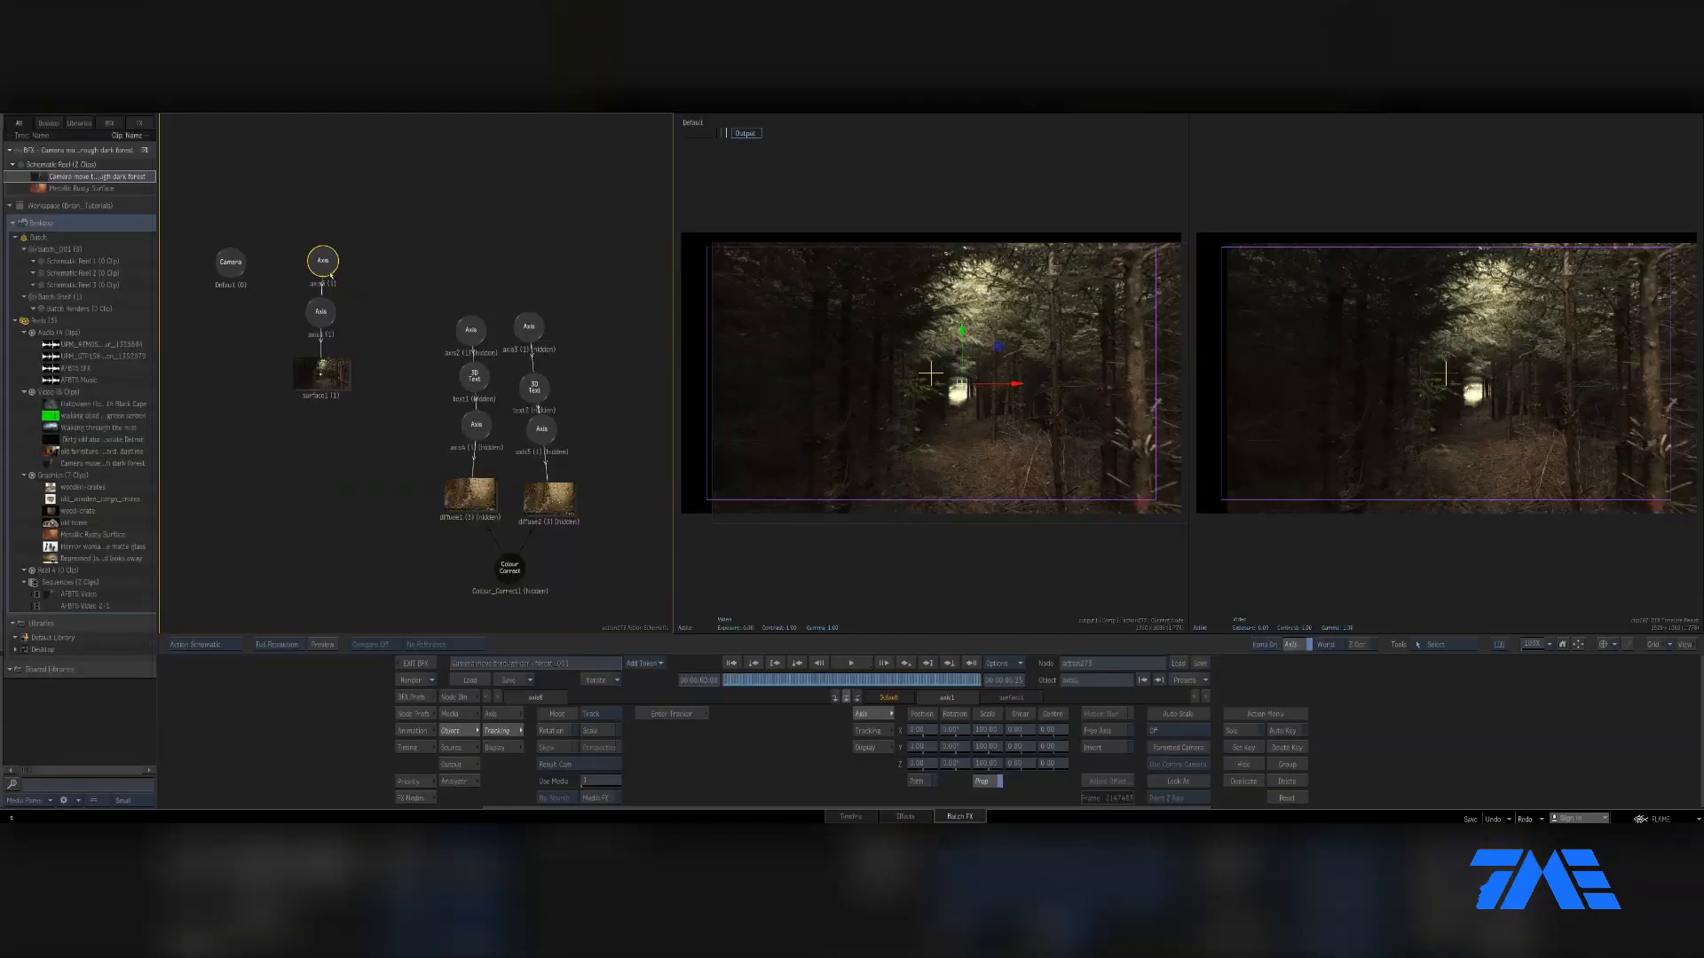
Detach the tracked axis from the forest surface, placing it above the text branches, and unhide the title nodes
left_click_drag(331, 275, 487, 236)
left_click_drag(621, 291, 501, 487)
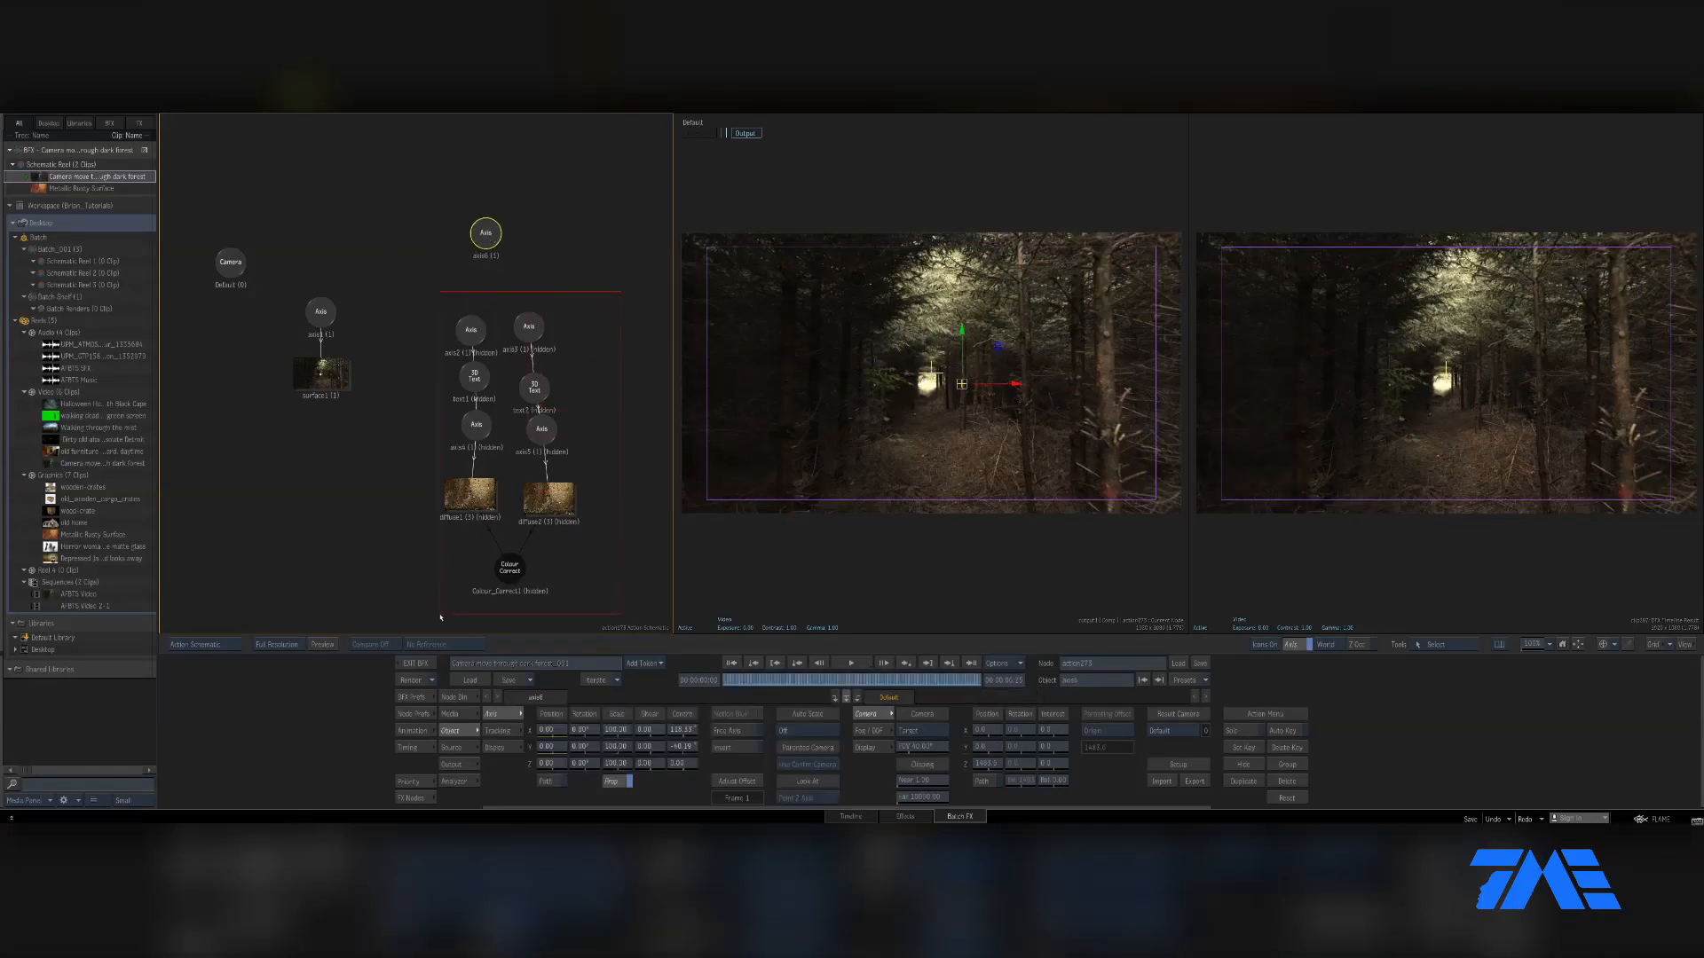
left_click_drag(441, 616, 441, 614)
key("h")
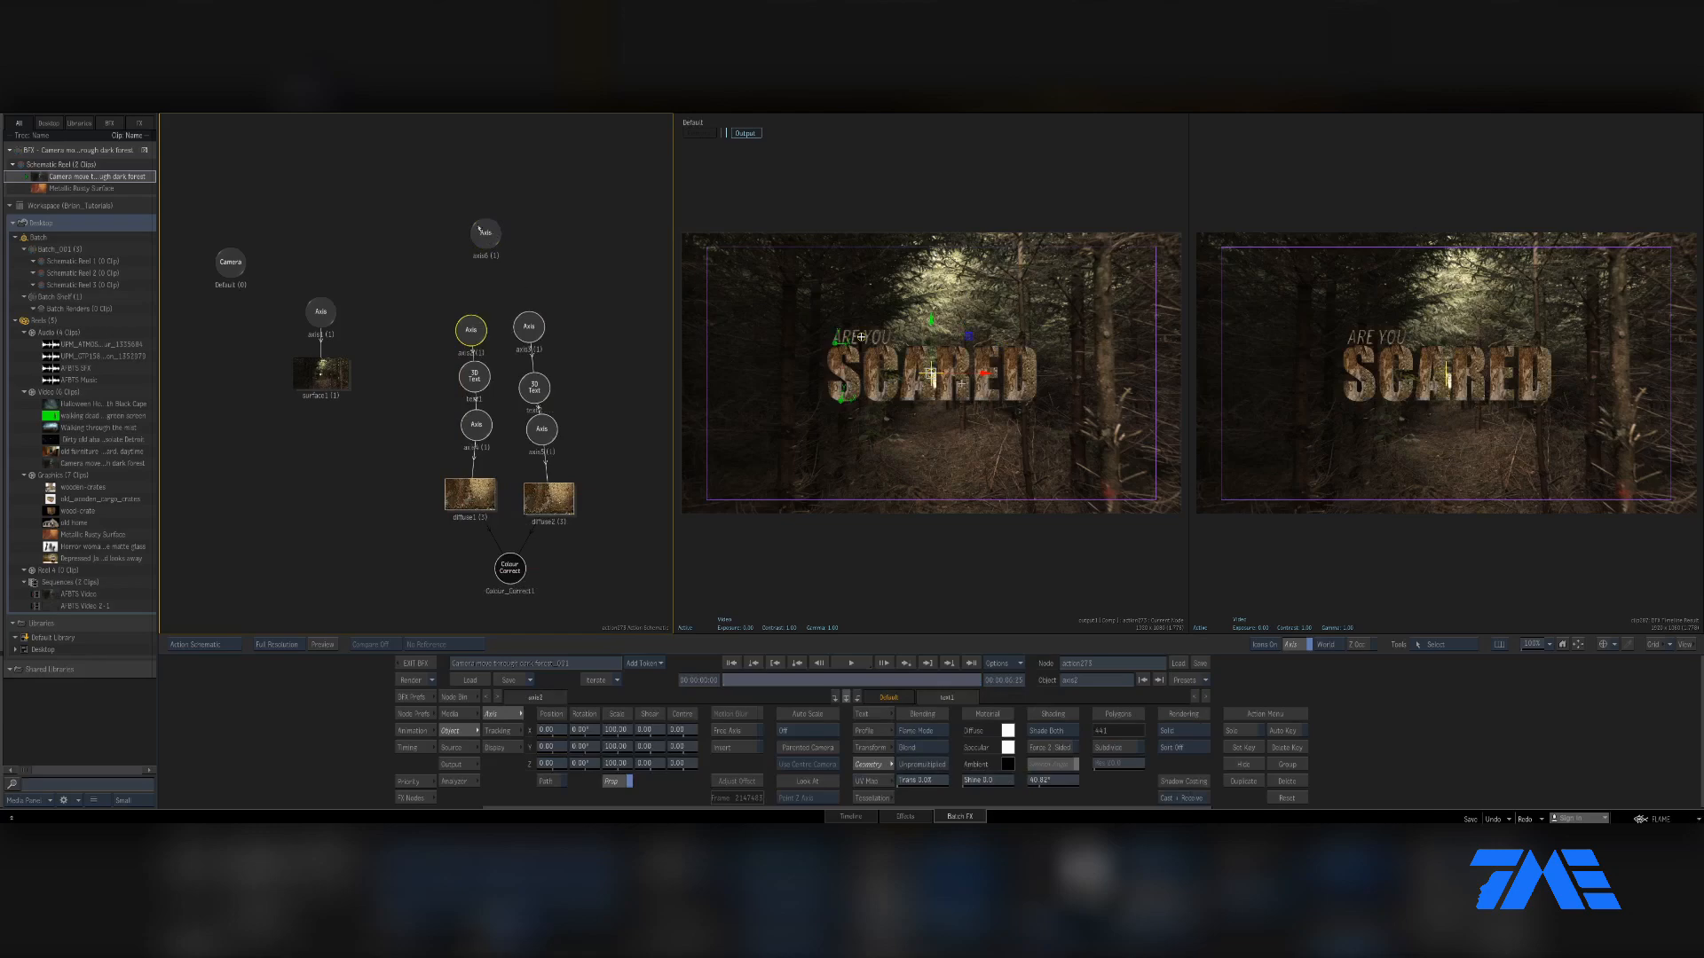
left_click_drag(480, 229, 499, 236)
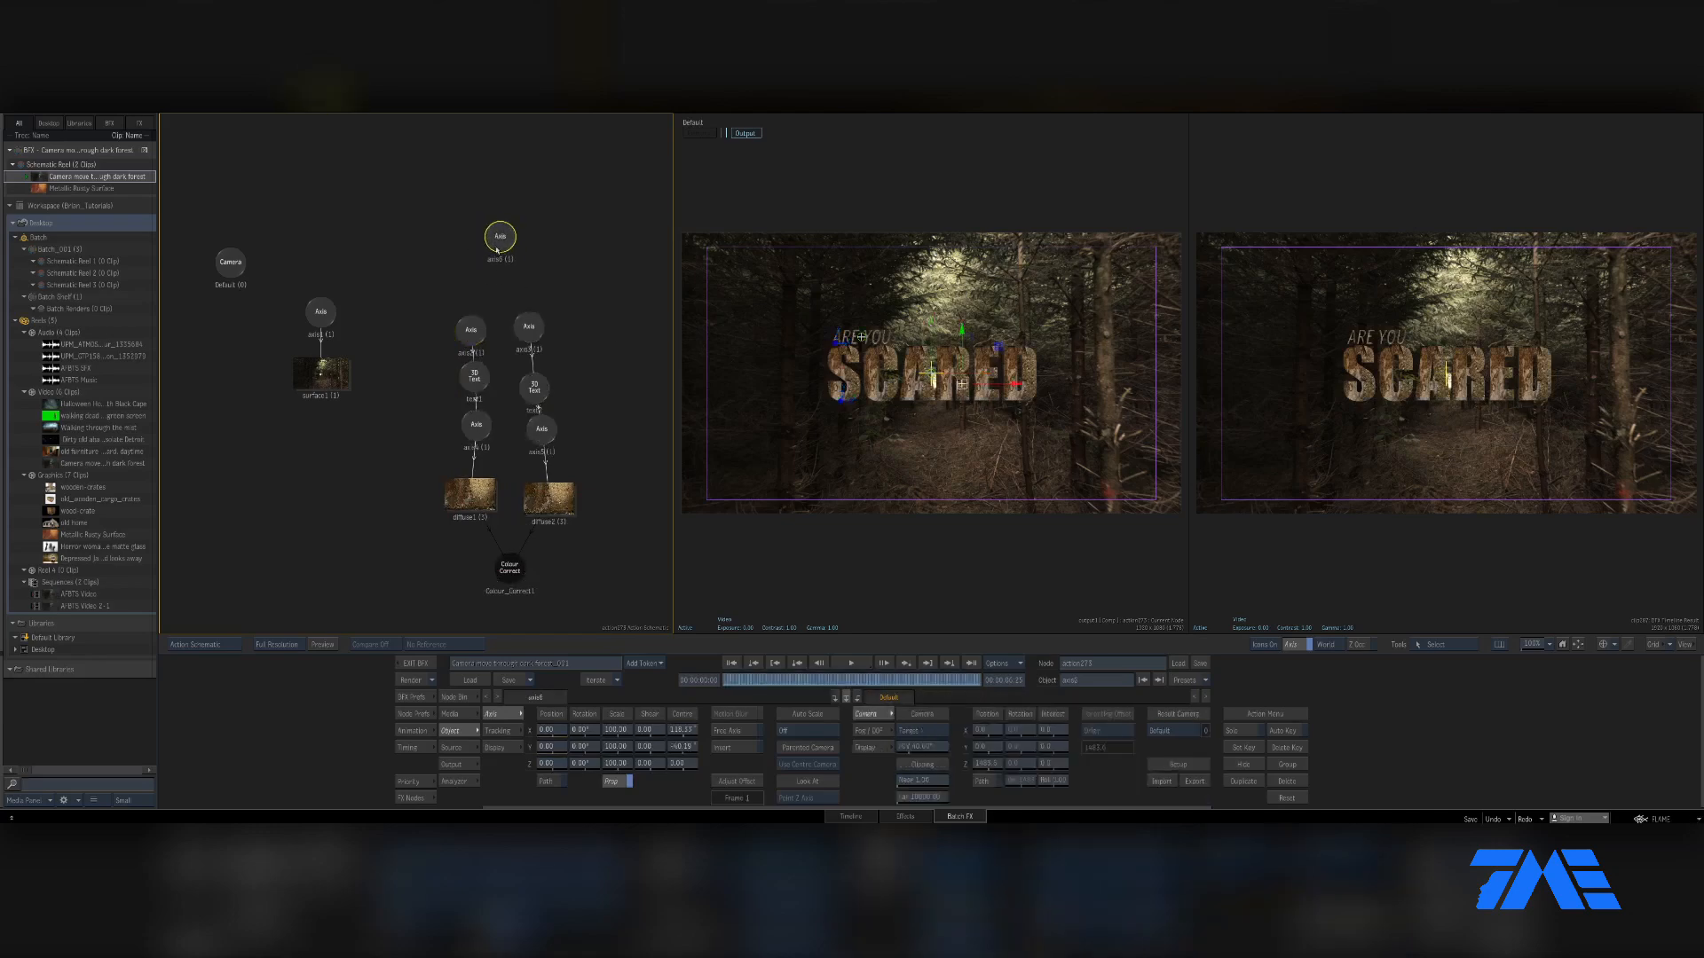
Rename the tracked axis to MST_TRACKER
left_click(1097, 662)
left_click_drag(1109, 665, 1043, 680)
type("M")
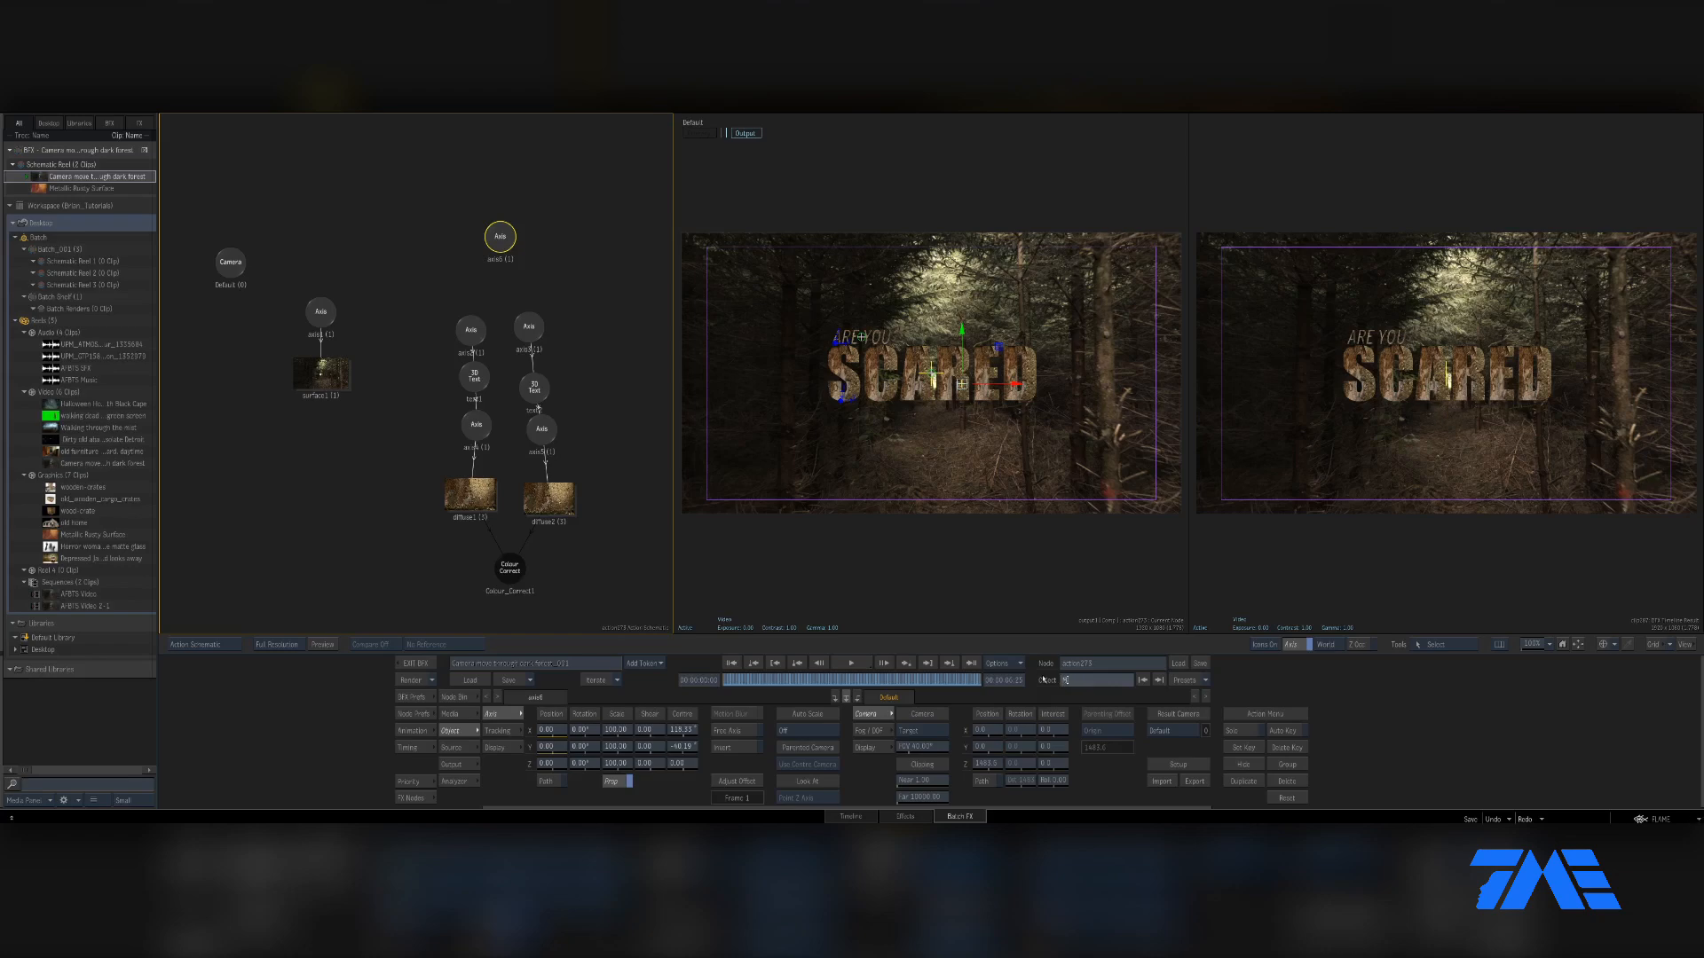
type("SST_")
type(" TRACK")
type("ER")
key("Return")
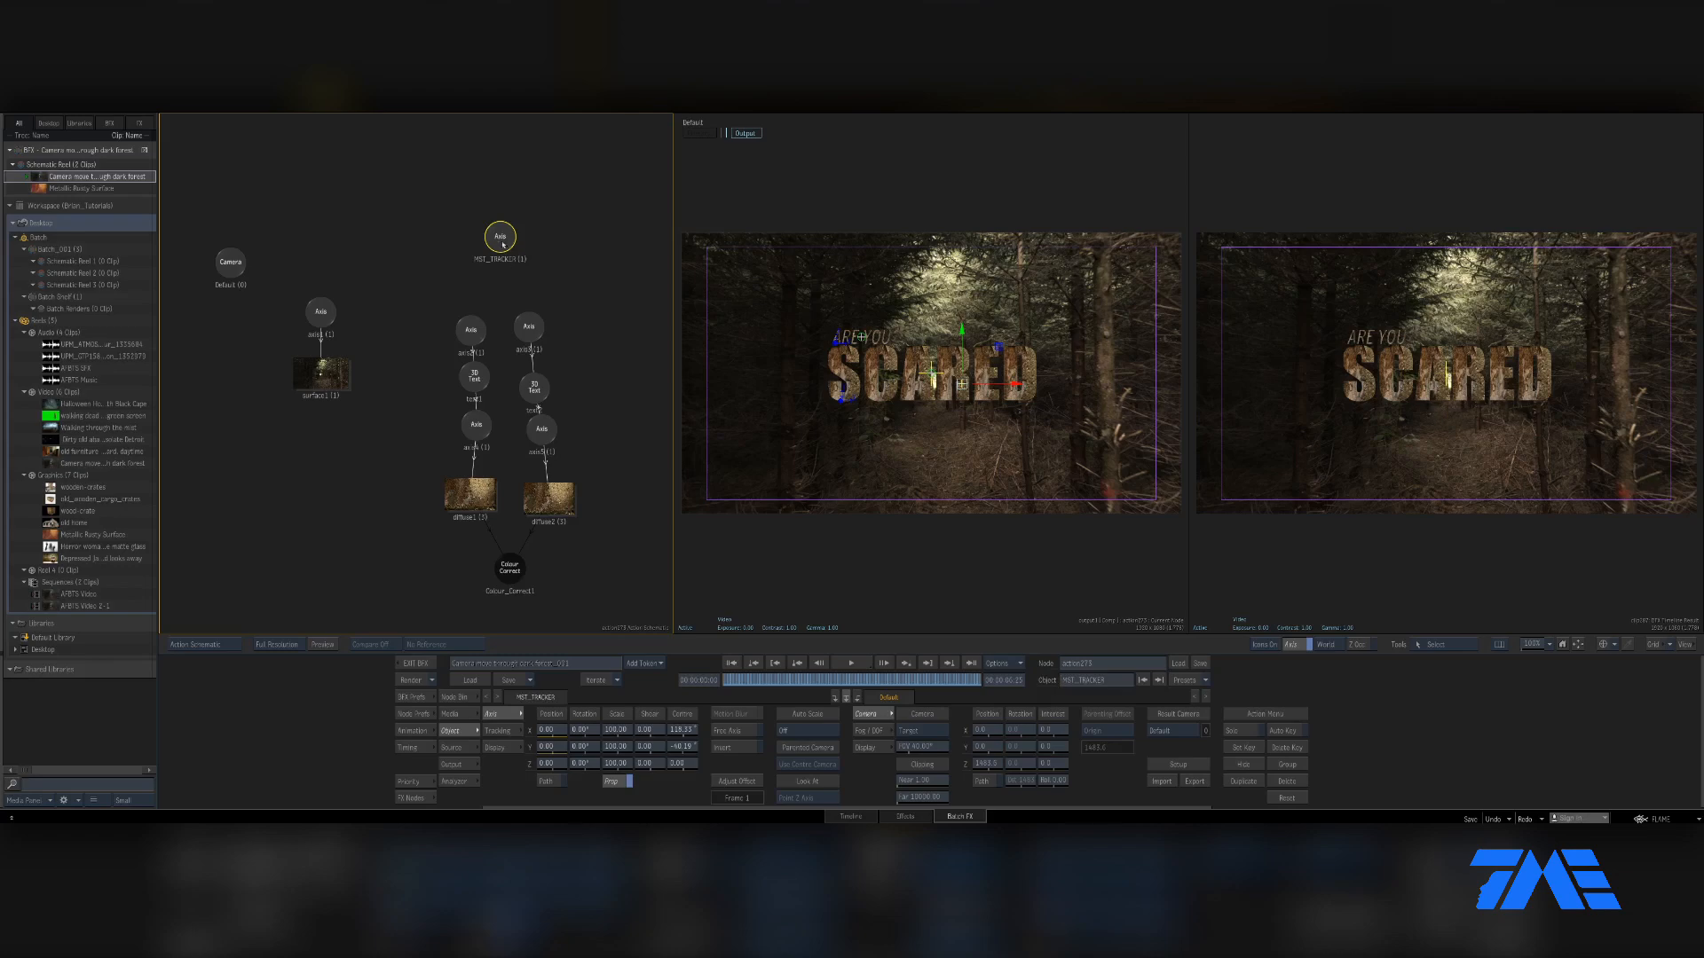
Parent both title text axes to the MST_TRACKER axis and scrub through the clip to check the tracking
mouse_move(503, 245)
left_mouse_down()
mouse_move(478, 336)
mouse_move(529, 320)
mouse_move(497, 233)
left_mouse_up()
left_click_drag(771, 682, 1001, 682)
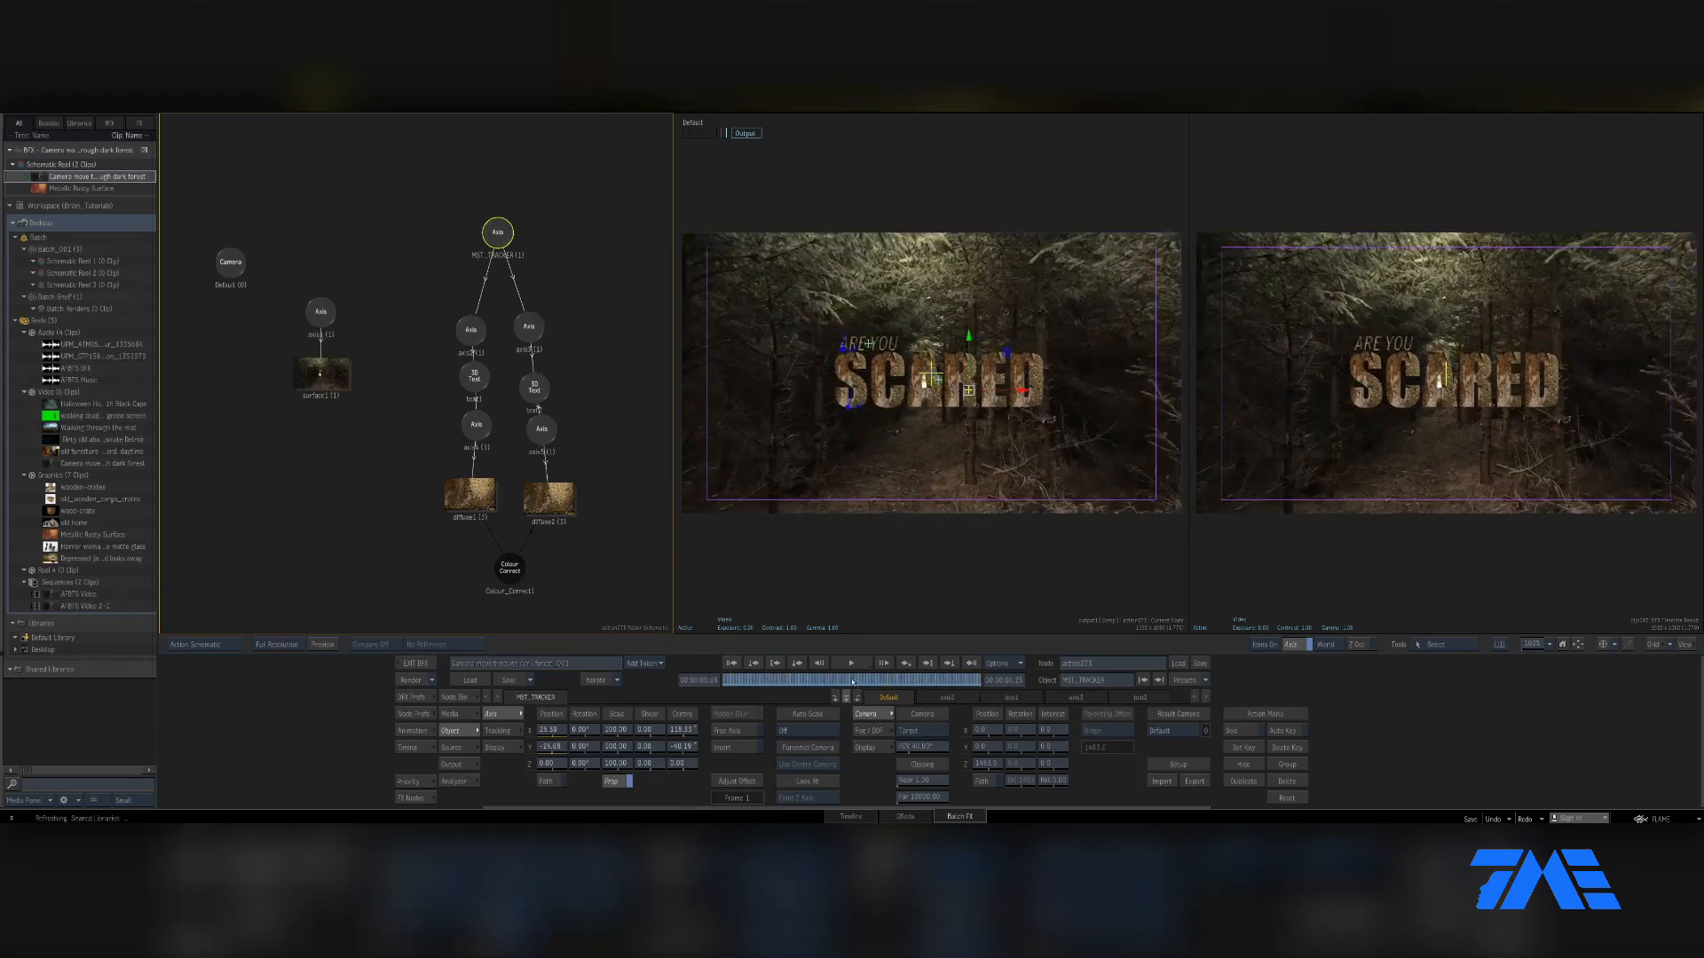
mouse_move(770, 682)
left_mouse_down()
mouse_move(706, 684)
mouse_move(892, 678)
mouse_move(790, 680)
left_mouse_up()
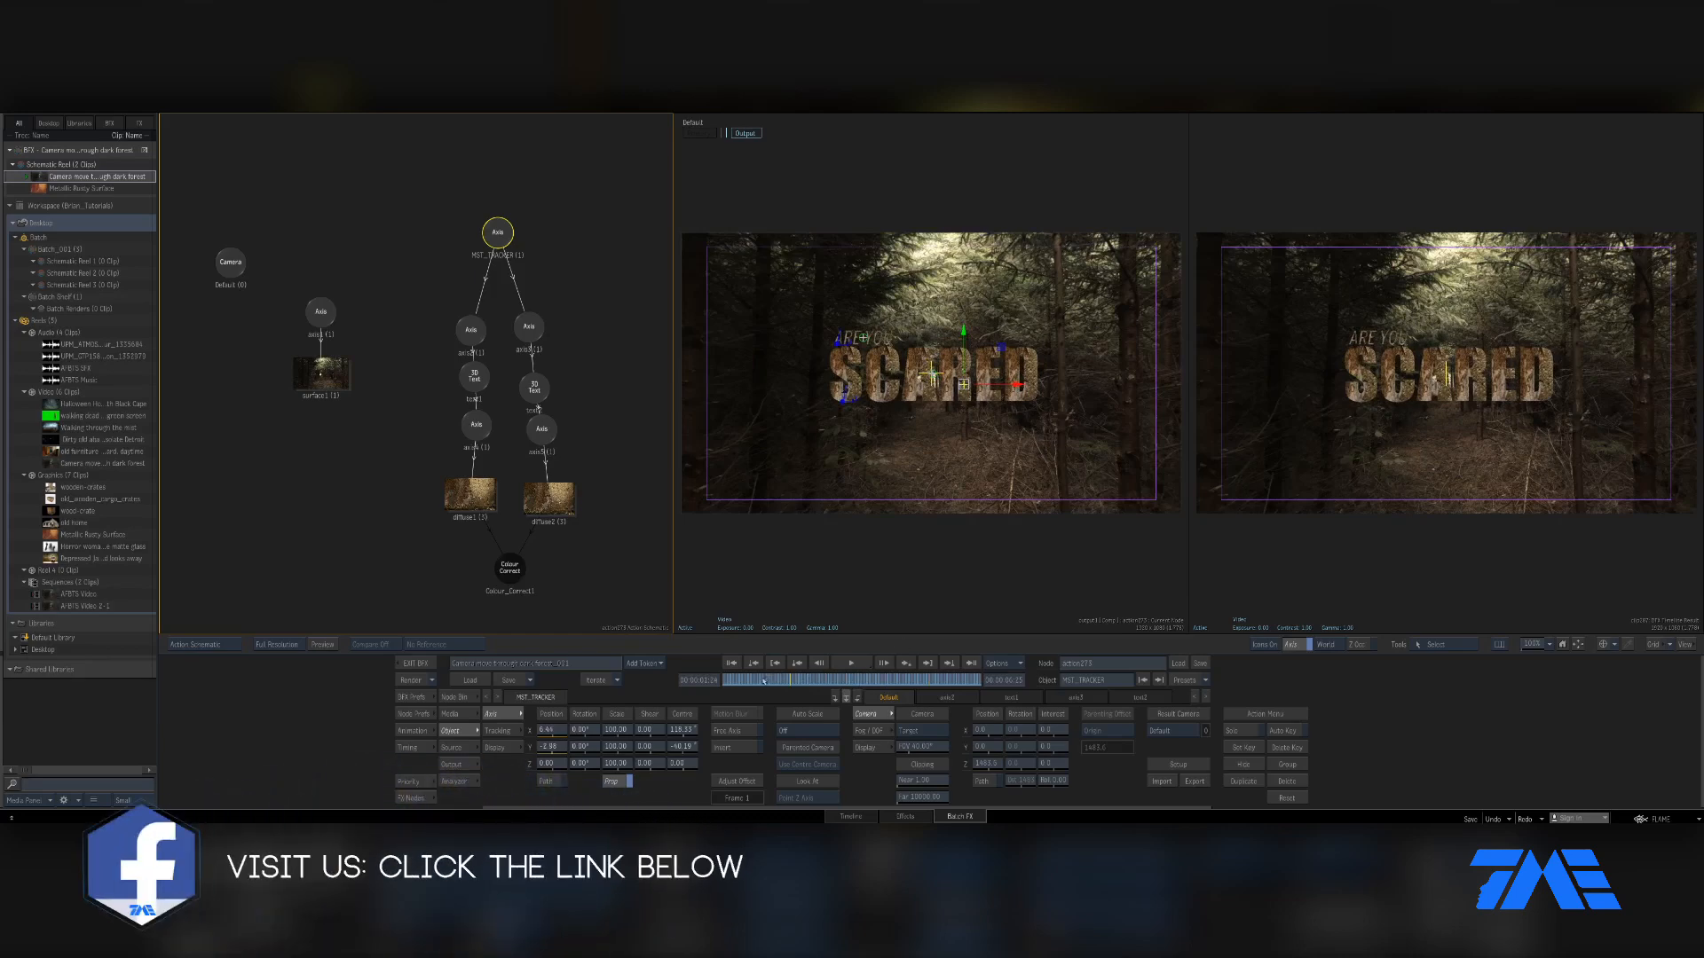
At the first frame, raise MST_TRACKER in the schematic and insert a new axis between it and the first title branch
left_click_drag(714, 684, 683, 689)
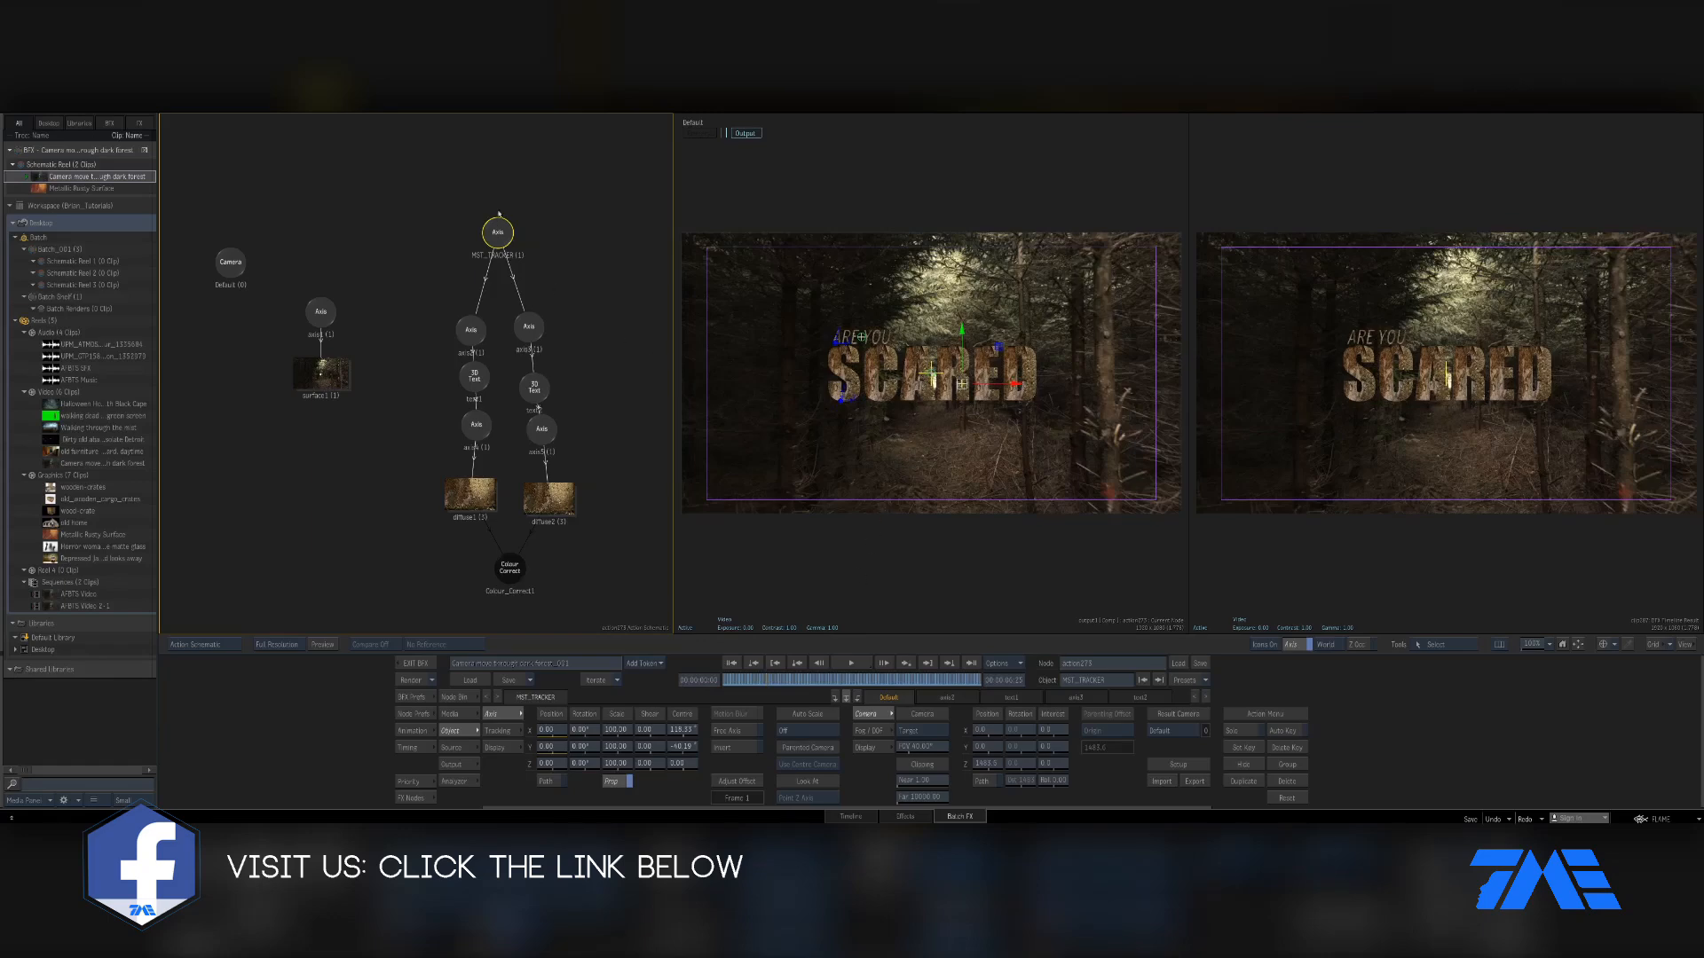
left_click_drag(499, 214, 512, 190)
left_click(477, 701)
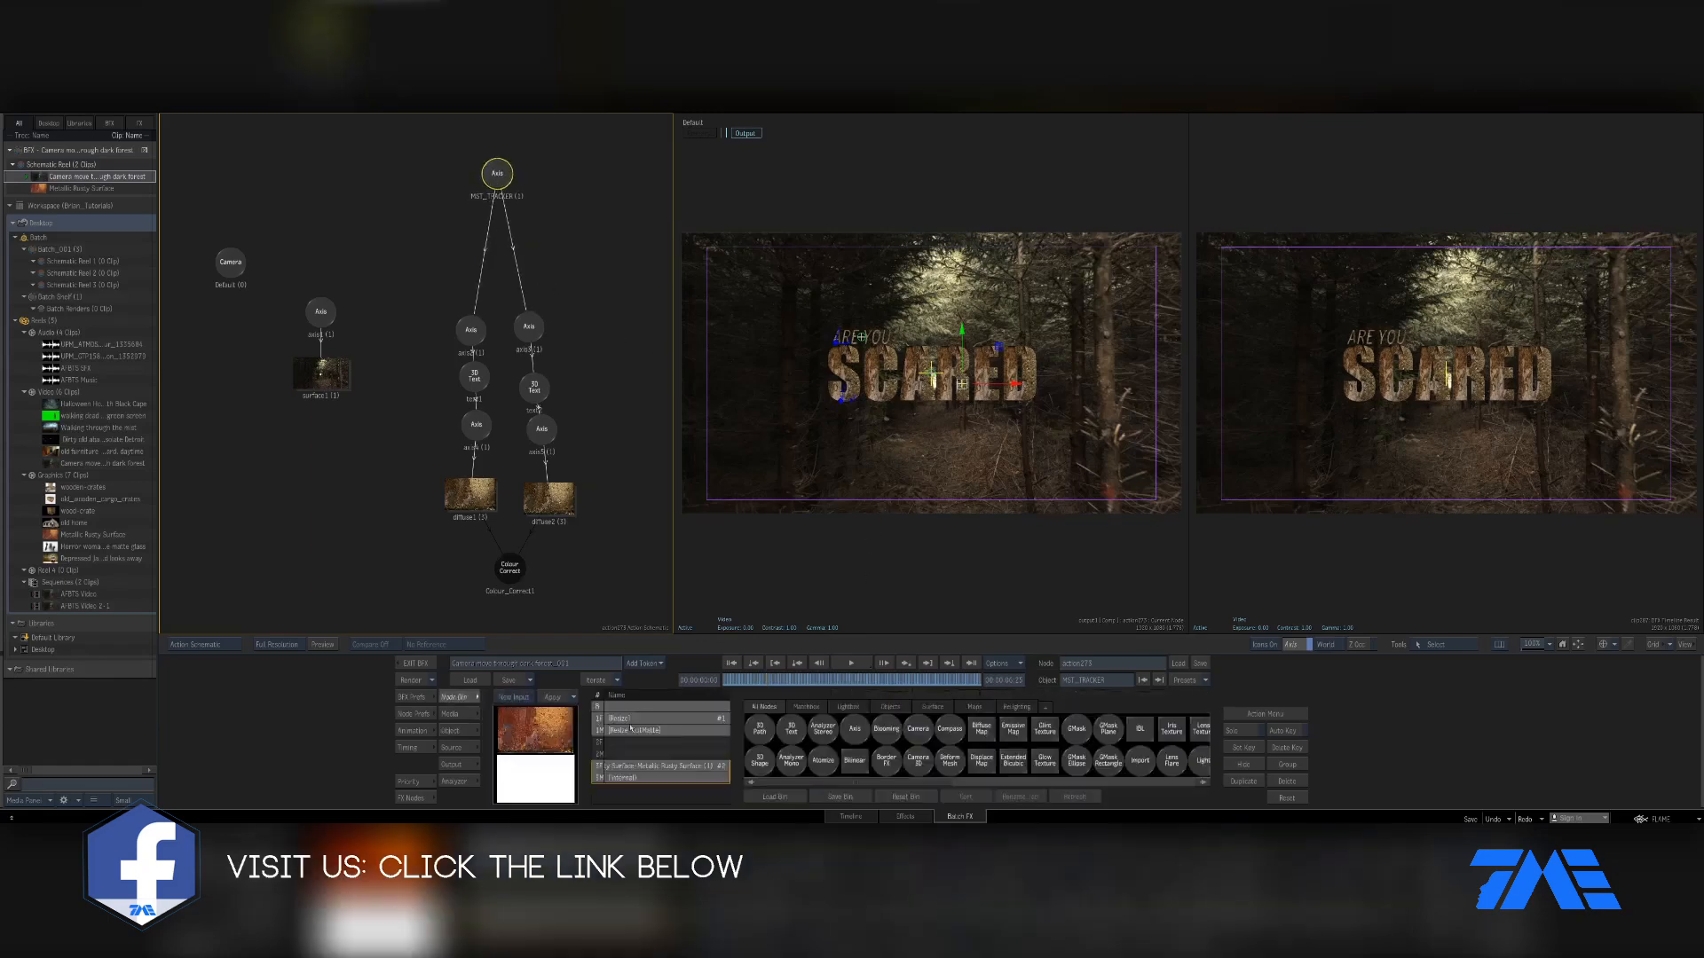
left_click_drag(862, 734, 489, 263)
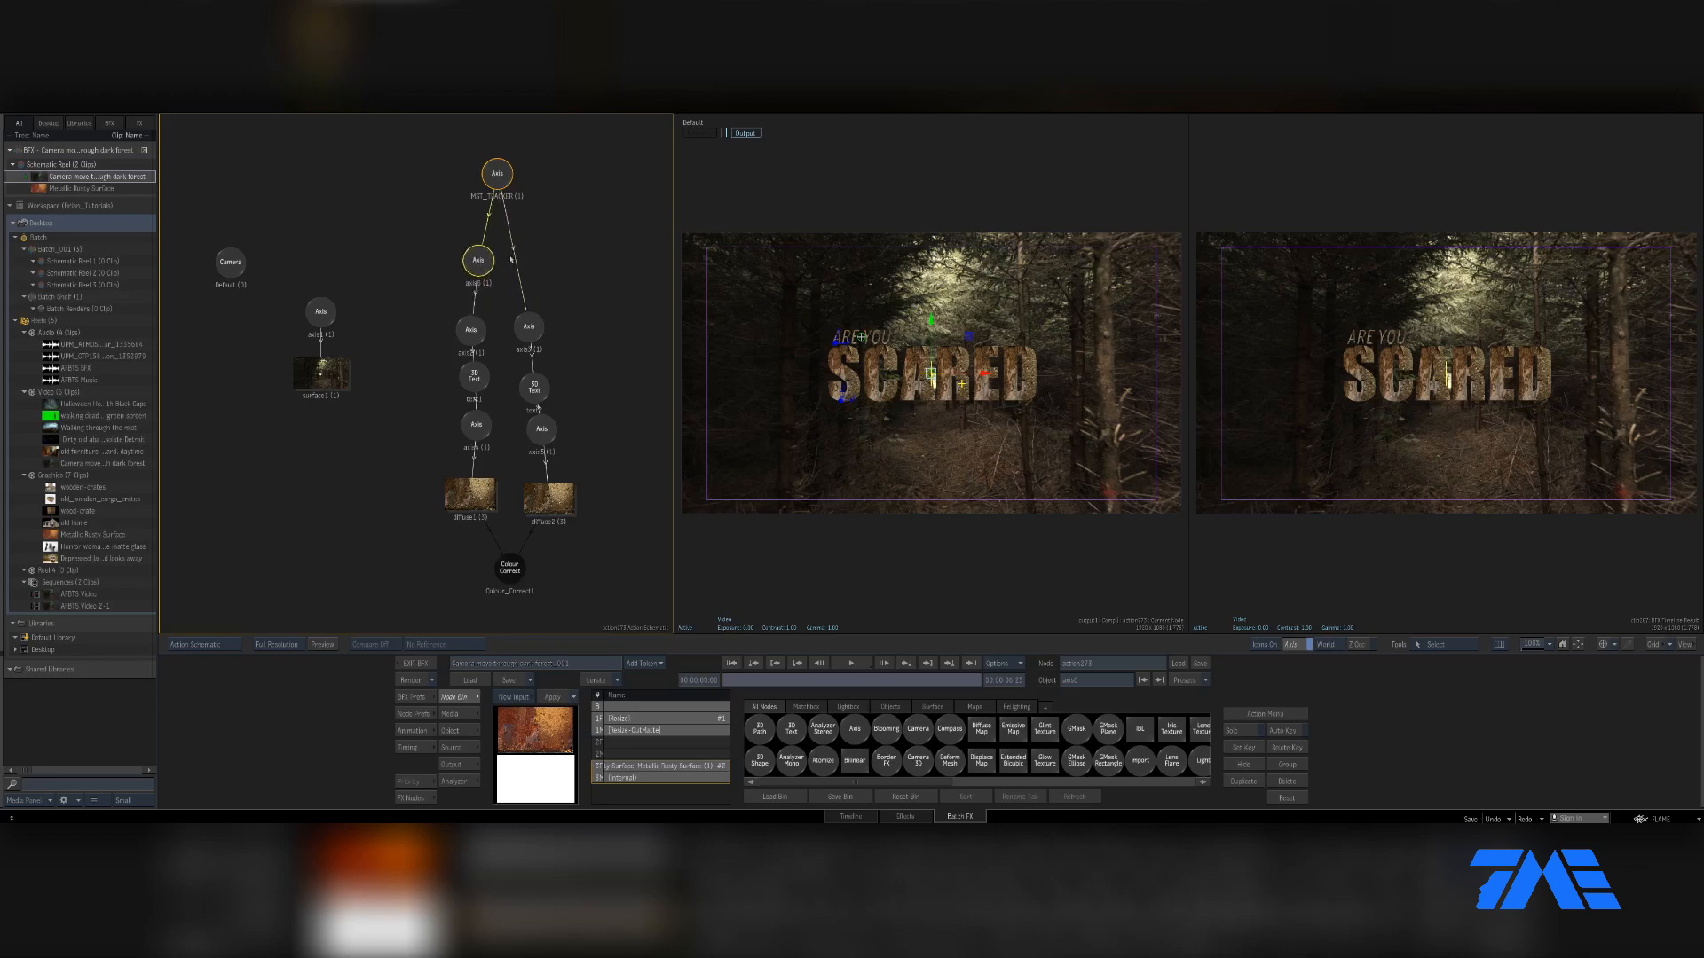
Replace the second title branch's direct link to MST_TRACKER with the new axis as parent, and centre that axis above both branches
left_click(513, 248)
key("Delete")
left_click(529, 326)
mouse_move(478, 266)
left_mouse_down()
mouse_move(536, 318)
mouse_move(505, 260)
left_mouse_up()
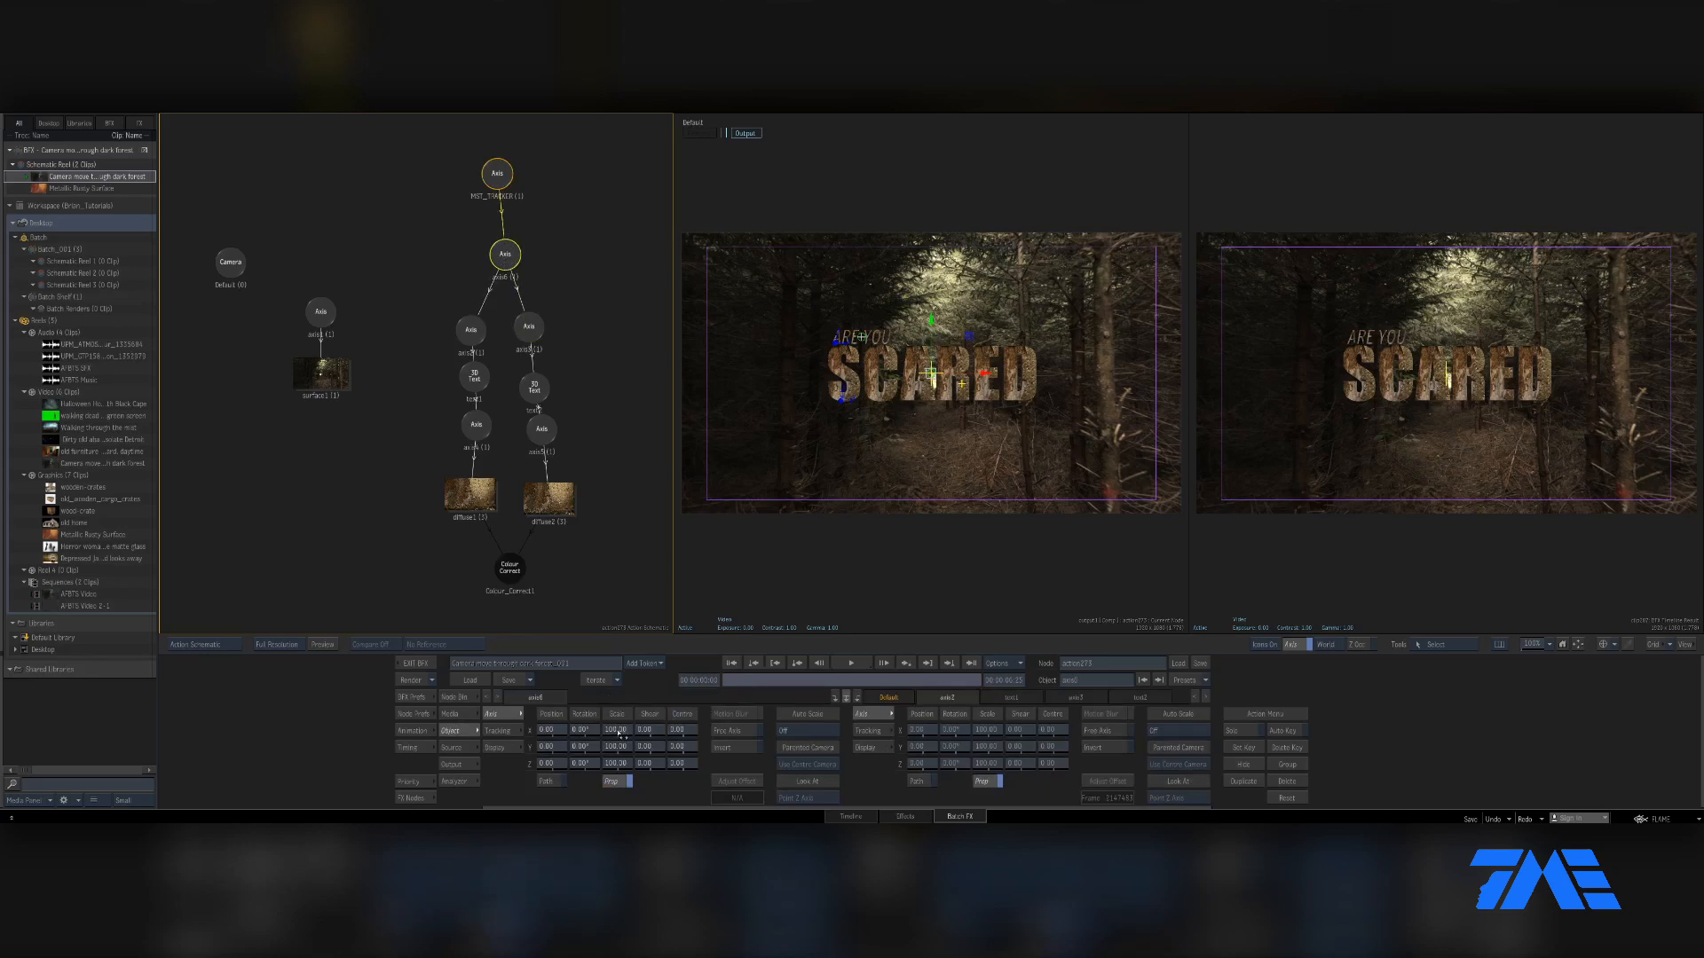
Scale the title down with the new parent axis and keyframe that scale at the first frame with Auto Key enabled
left_click_drag(618, 733, 607, 736)
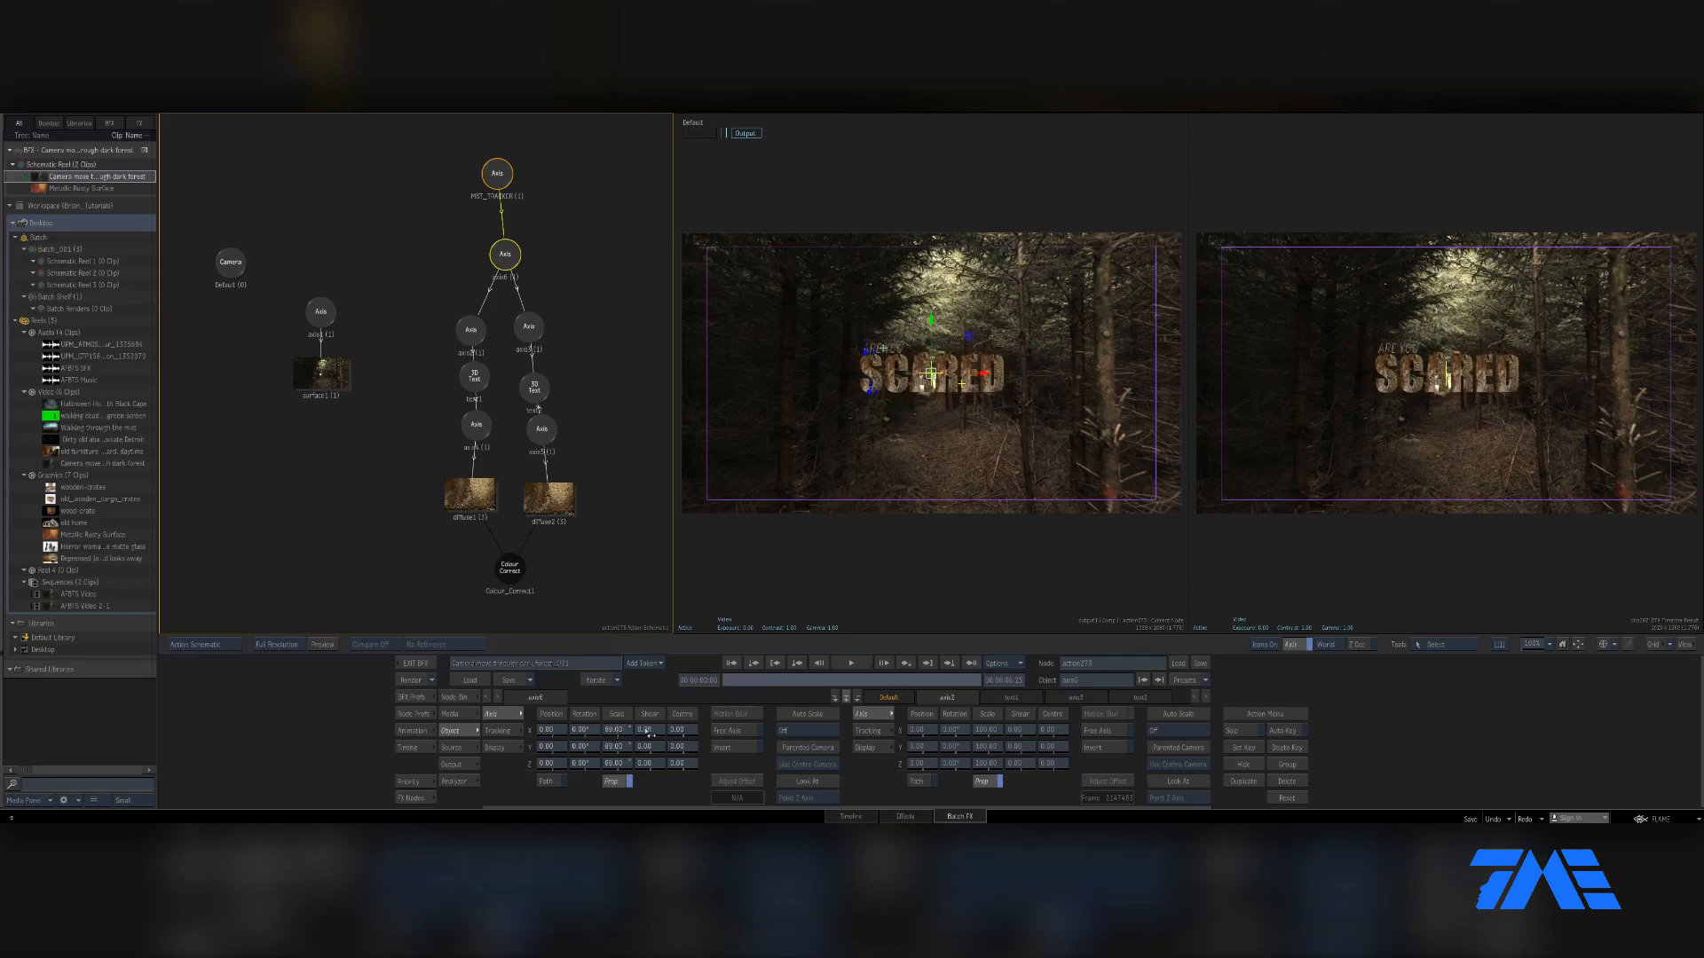
left_click(1283, 732)
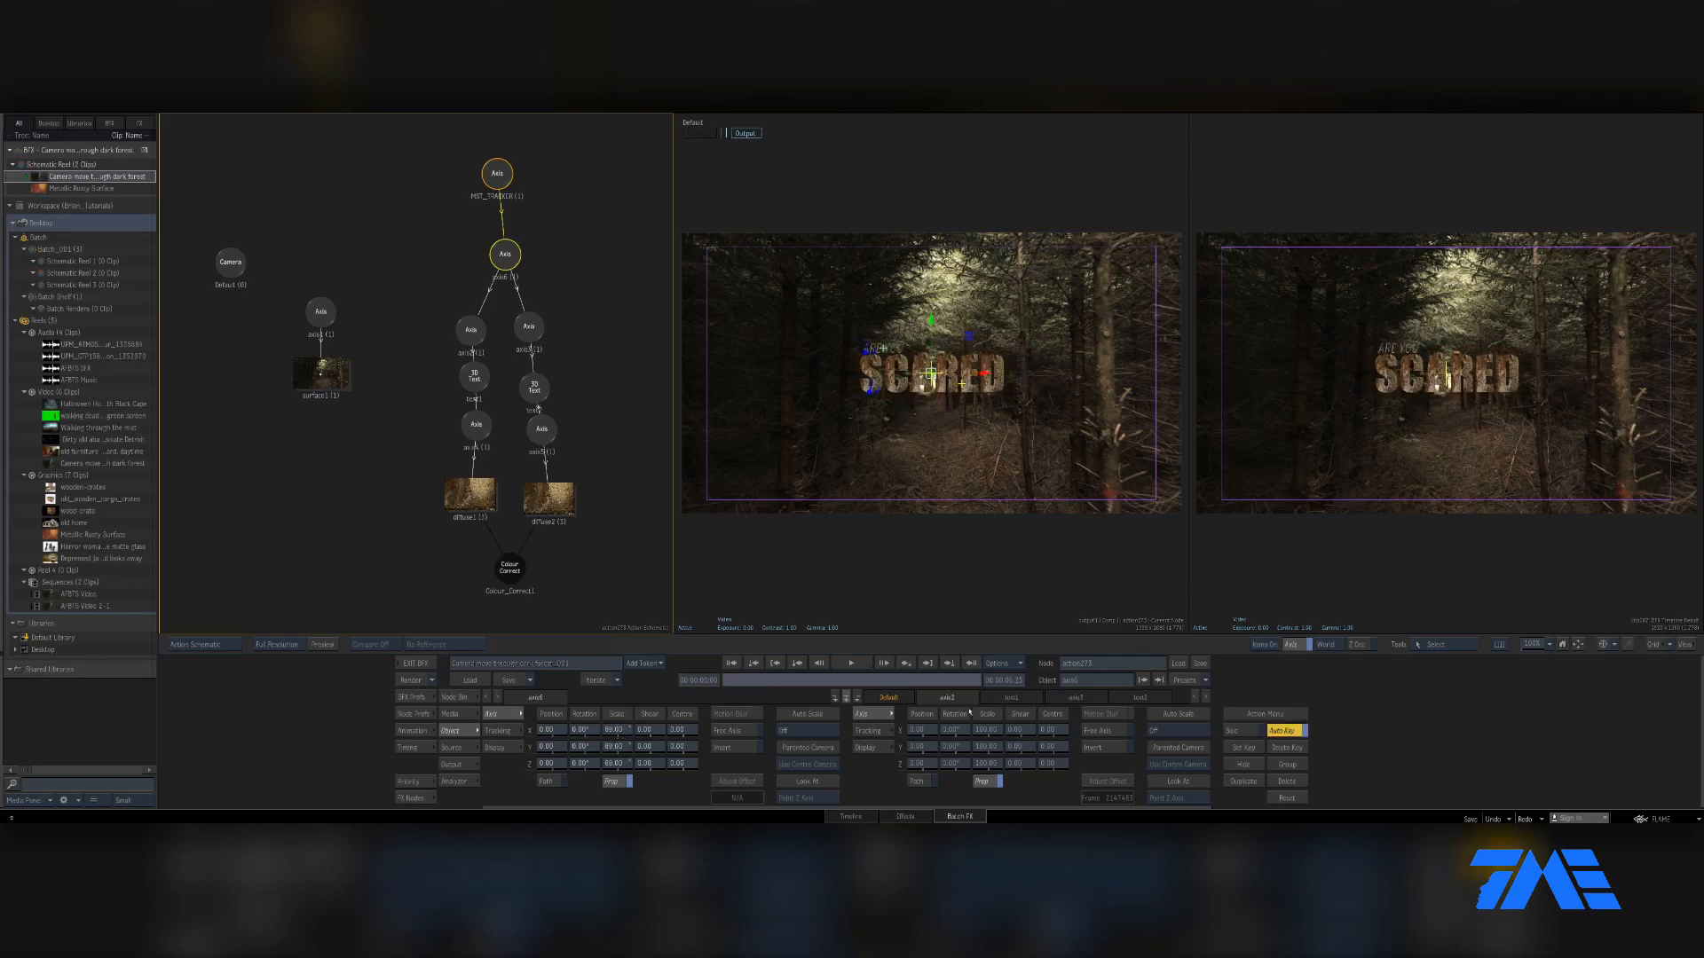
left_click(626, 731)
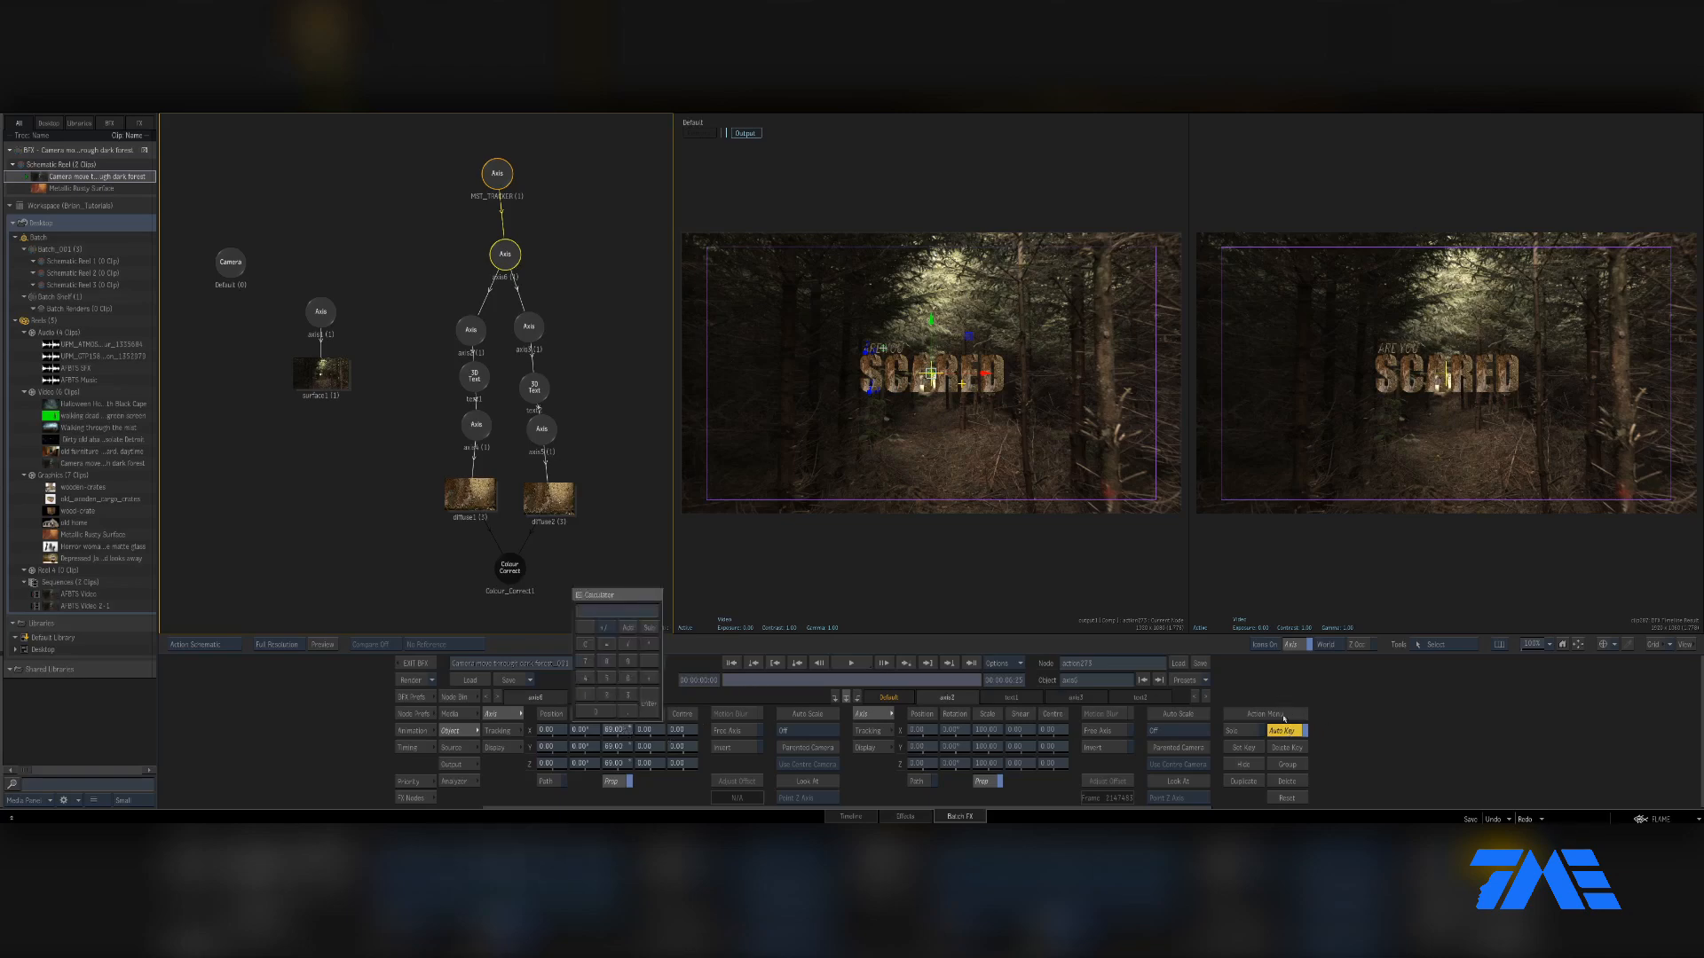
left_click(647, 717)
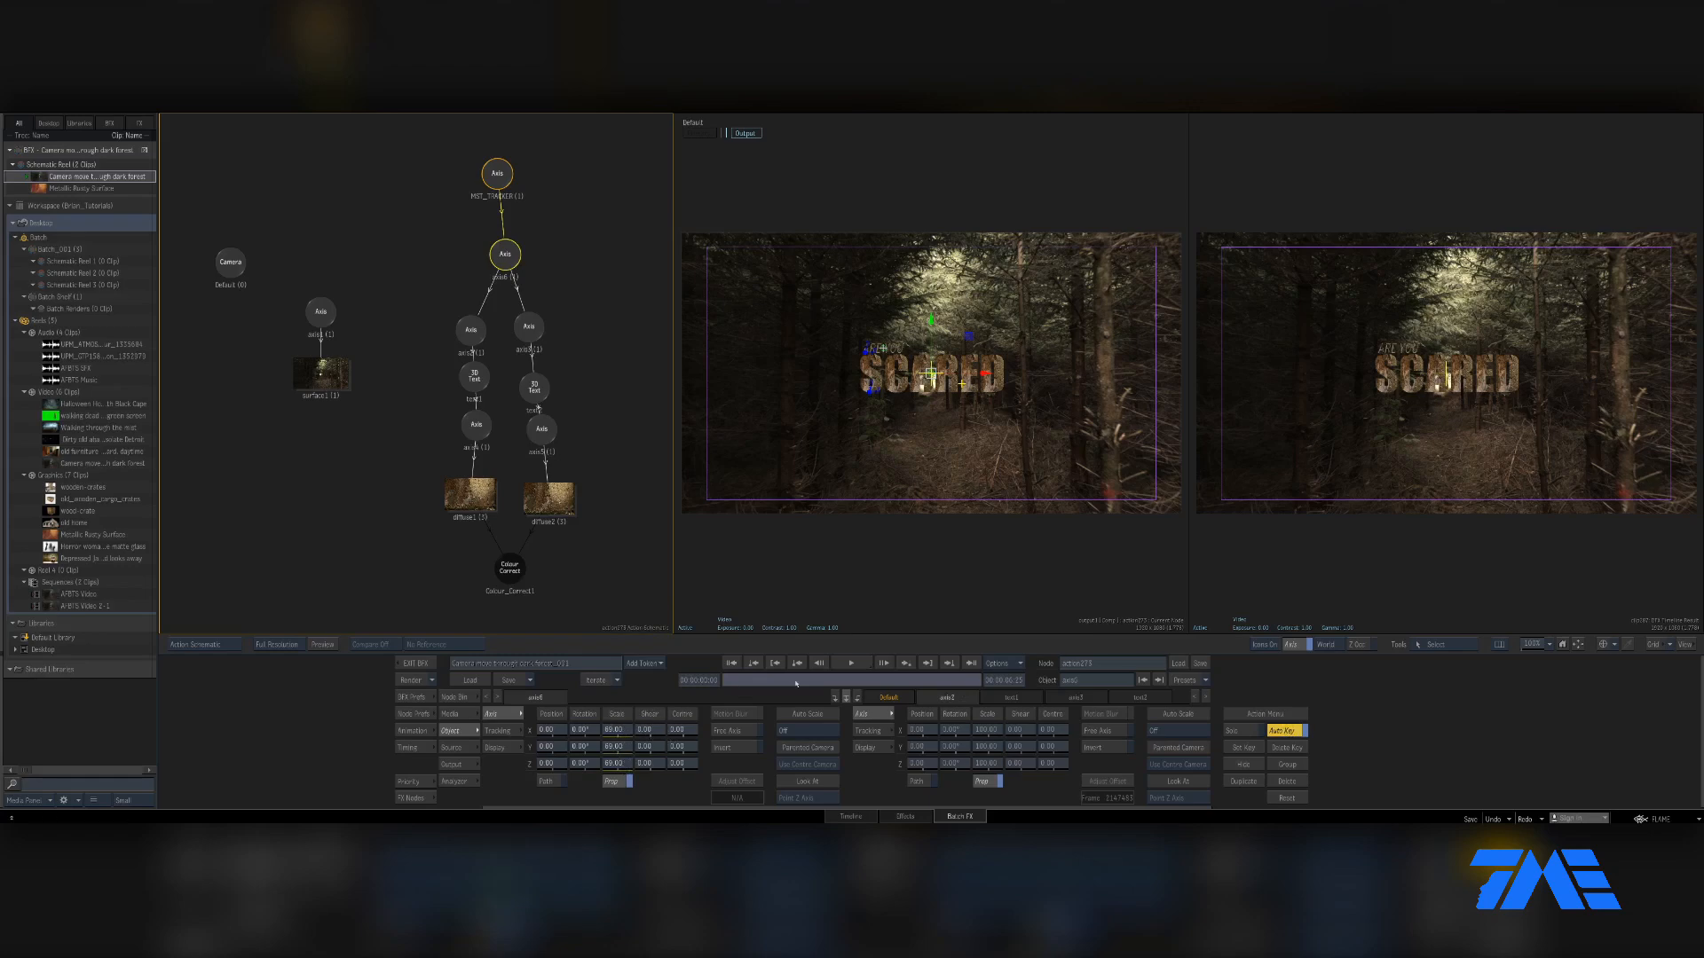
Scale the parent axis up at the last frame and scrub through the clip to check the title's growth
left_click_drag(805, 682, 1013, 680)
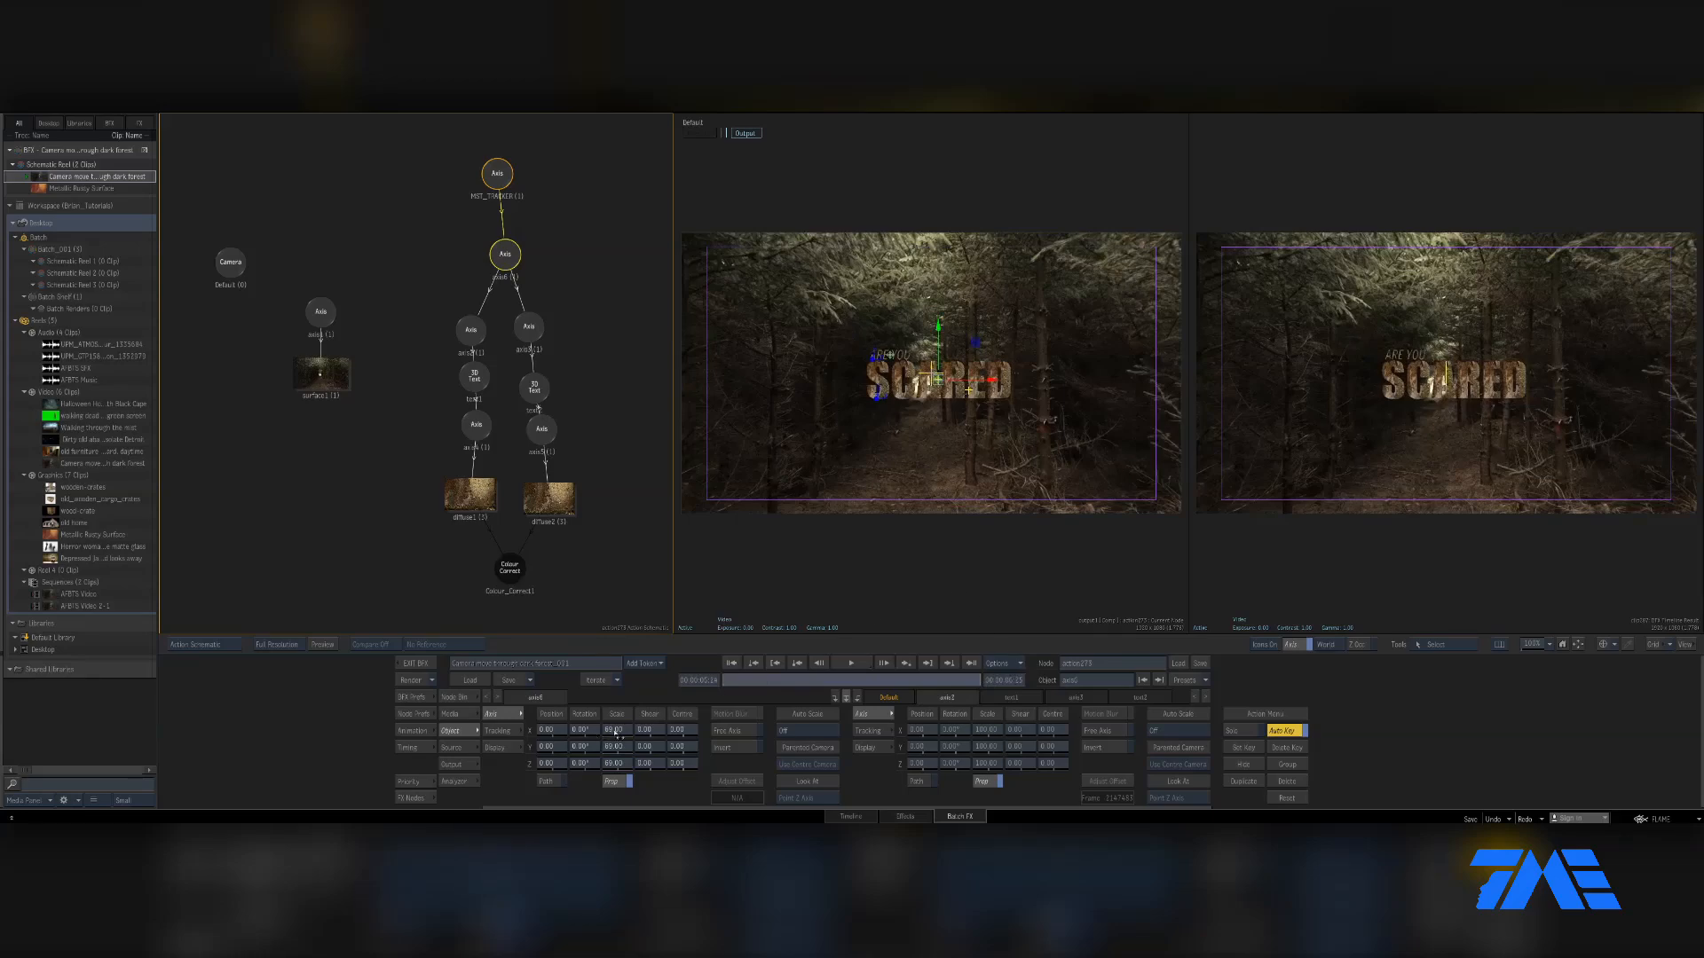
left_click_drag(622, 730, 632, 731)
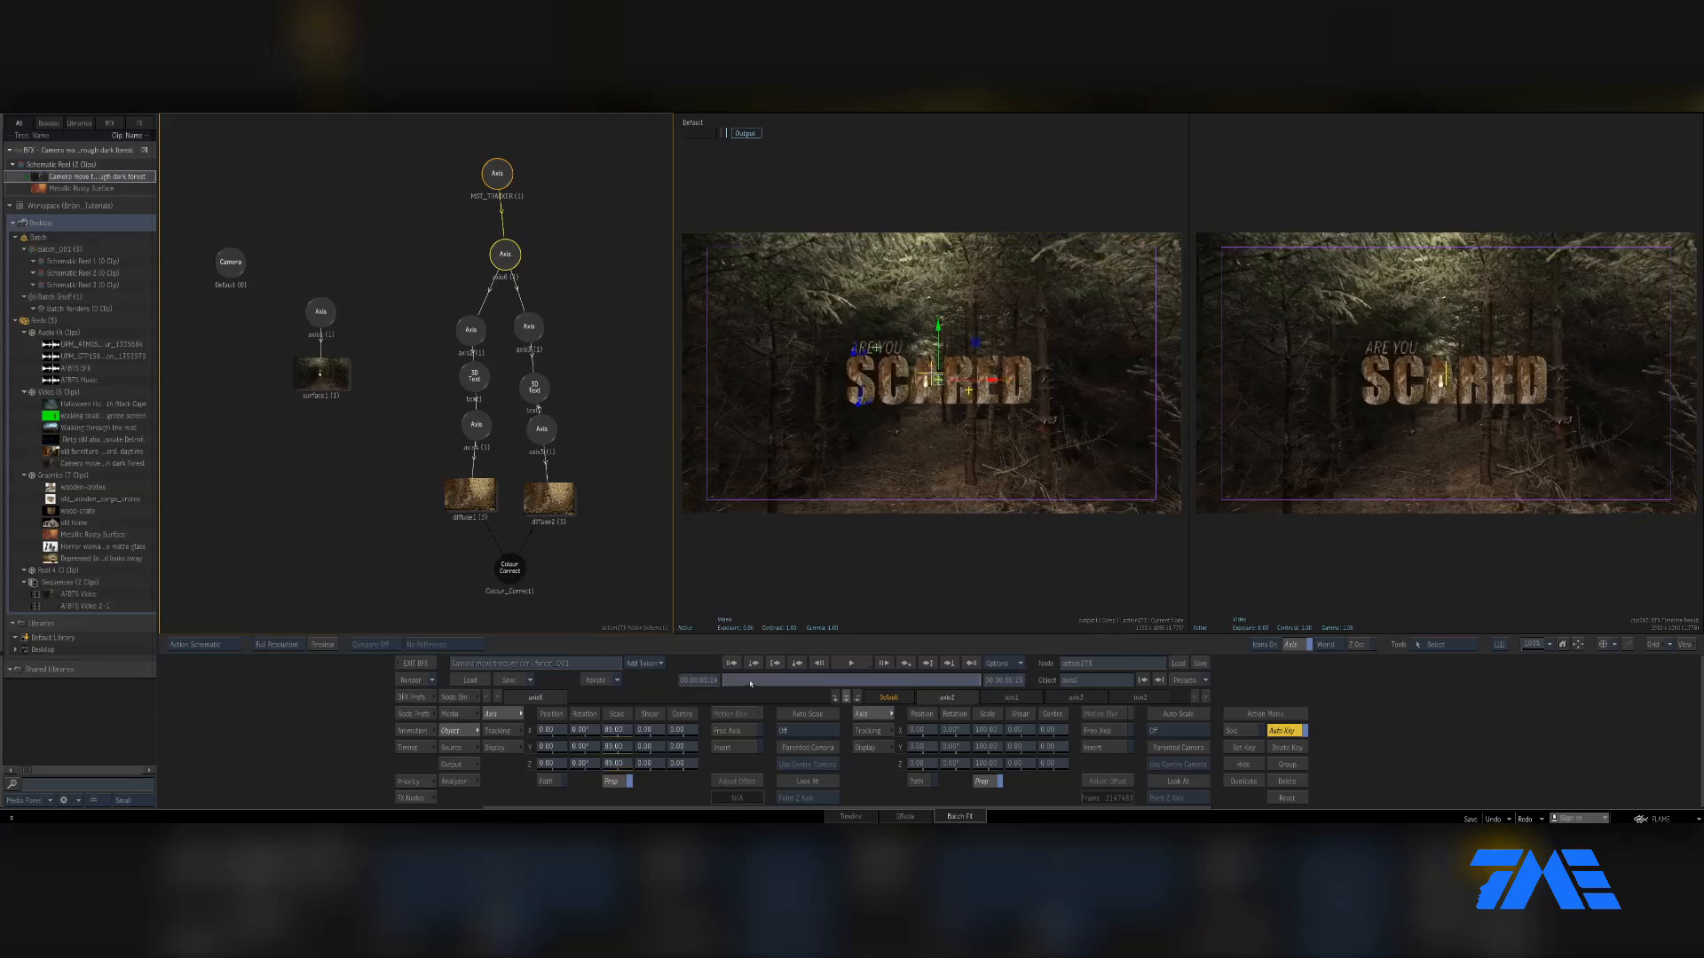
left_click_drag(715, 684, 986, 672)
left_click_drag(778, 684, 686, 691)
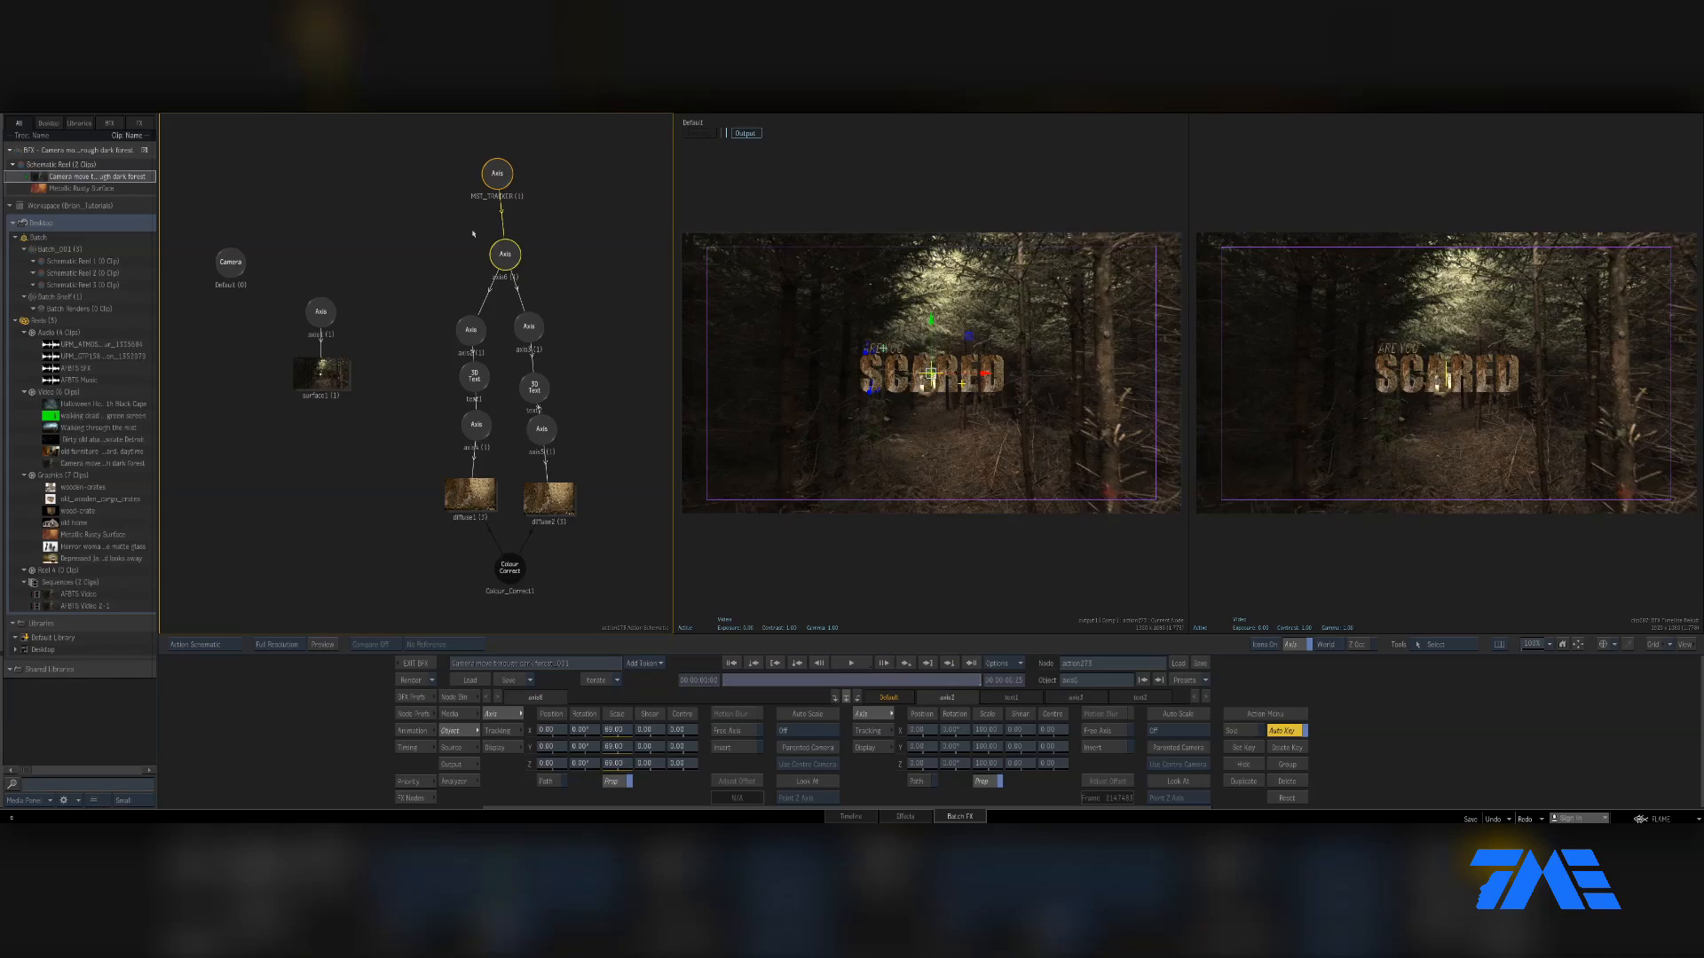
Hide the MST_TRACKER hierarchy temporarily and scrub the forest footage to examine the camera movement
left_click(497, 175)
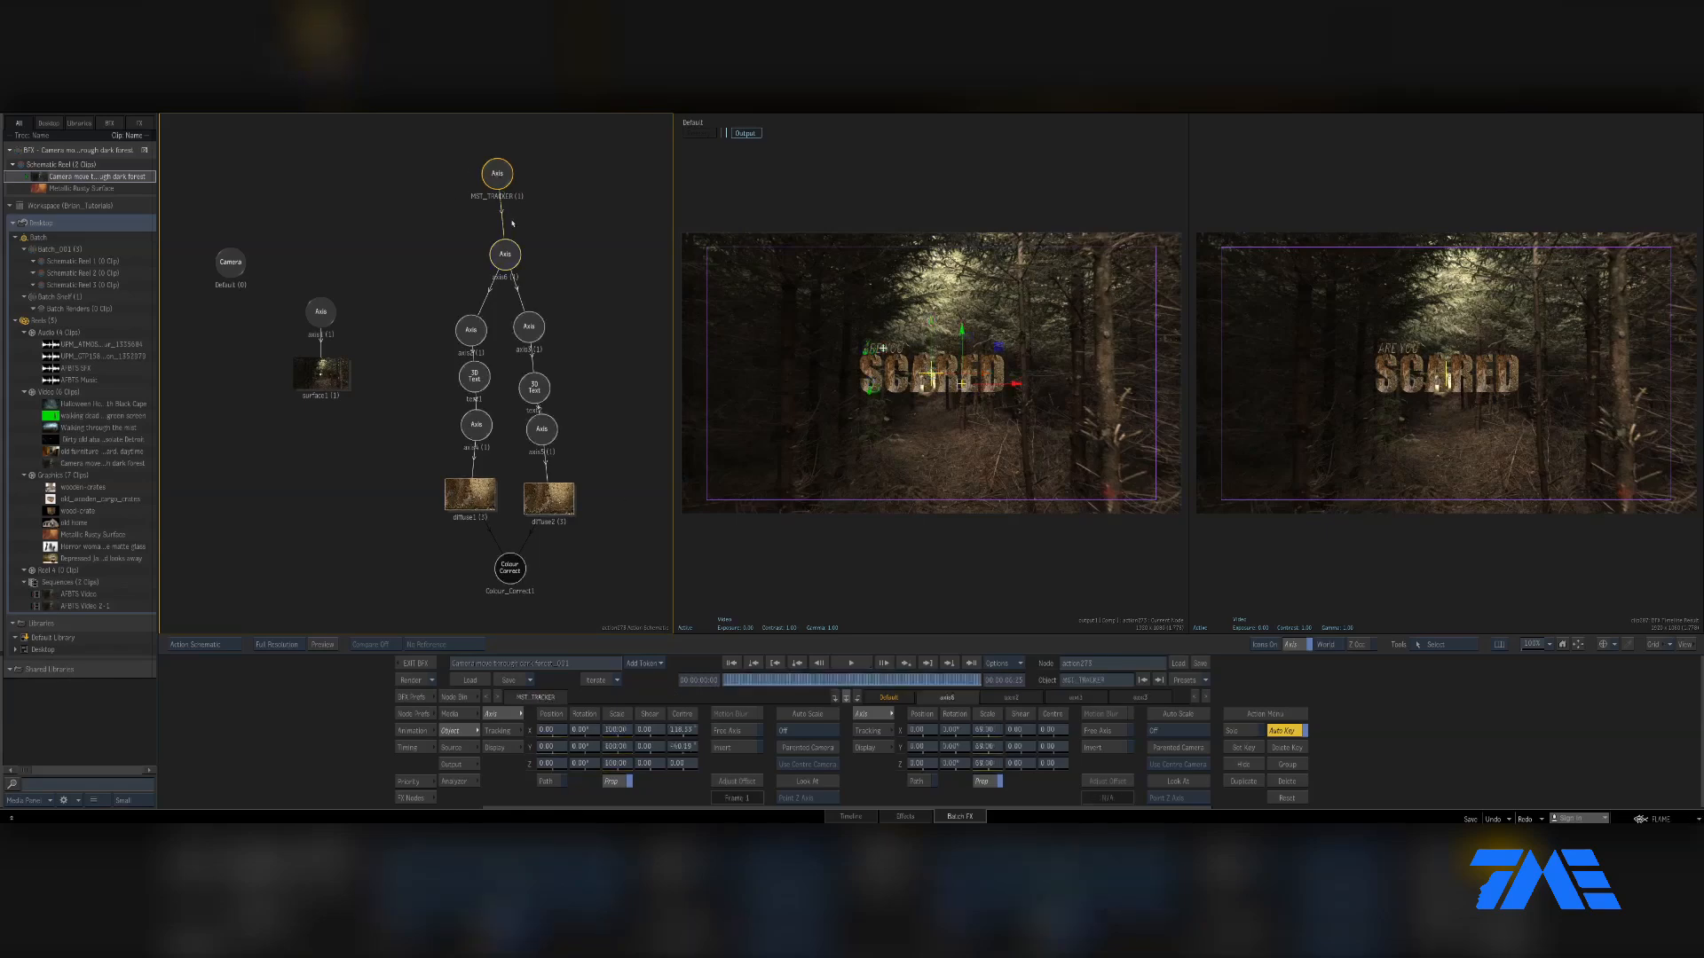
key("h")
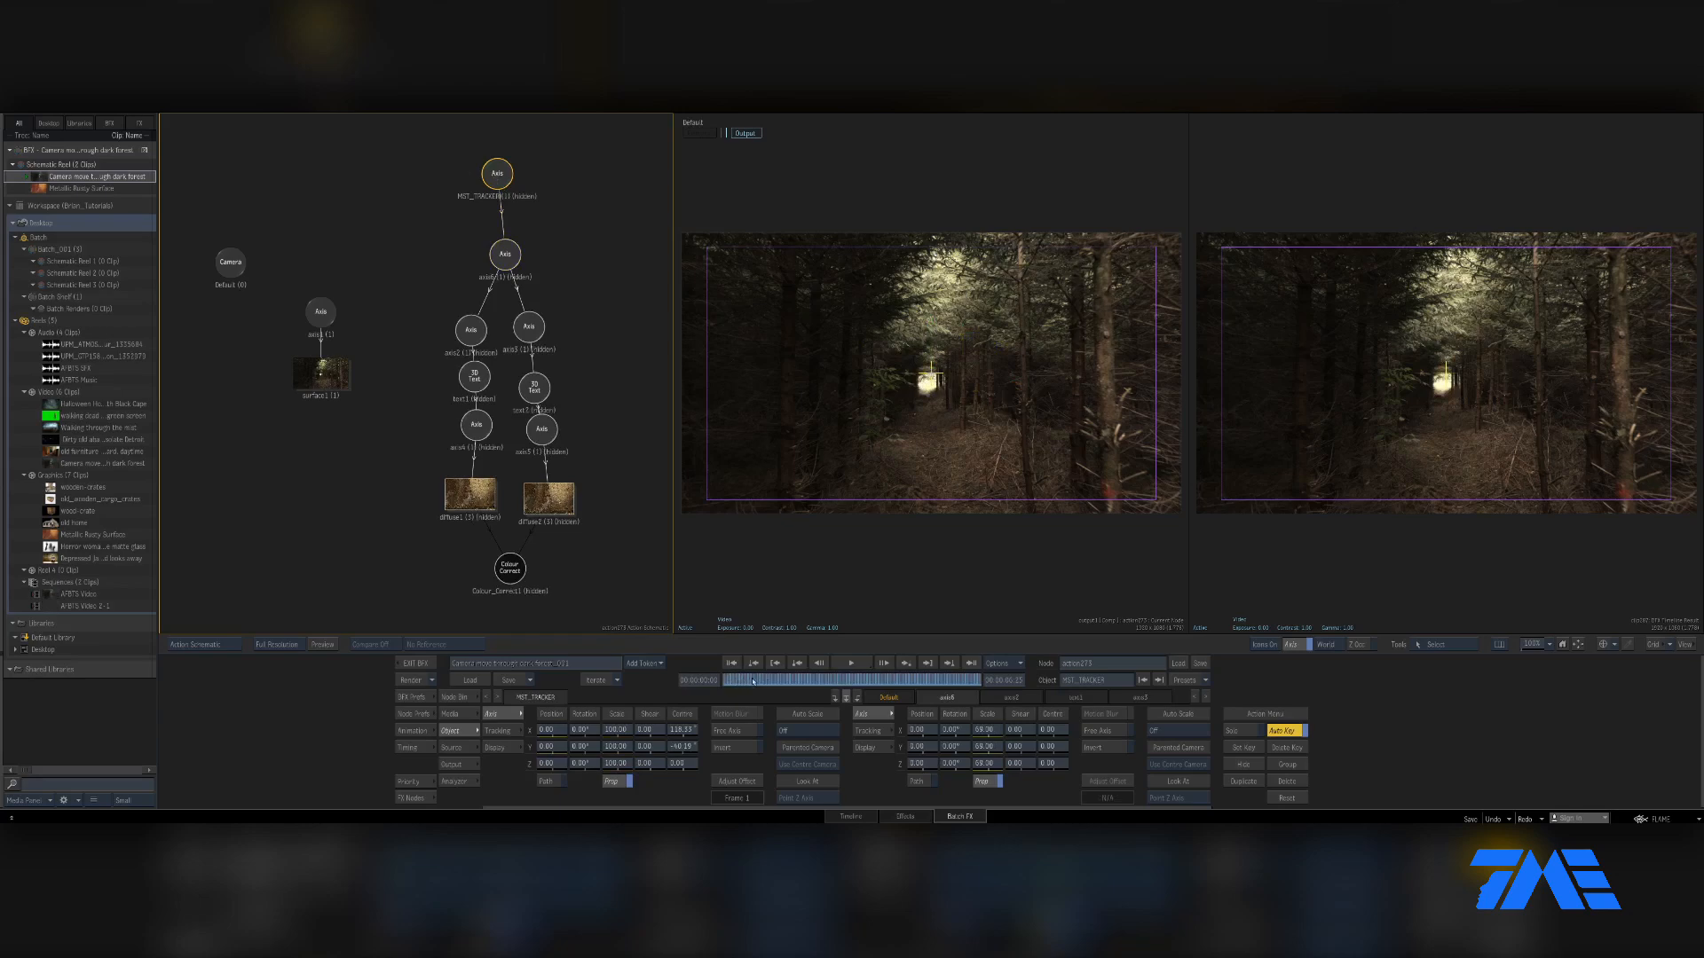
mouse_move(752, 682)
left_mouse_down()
mouse_move(970, 678)
mouse_move(780, 697)
left_mouse_up()
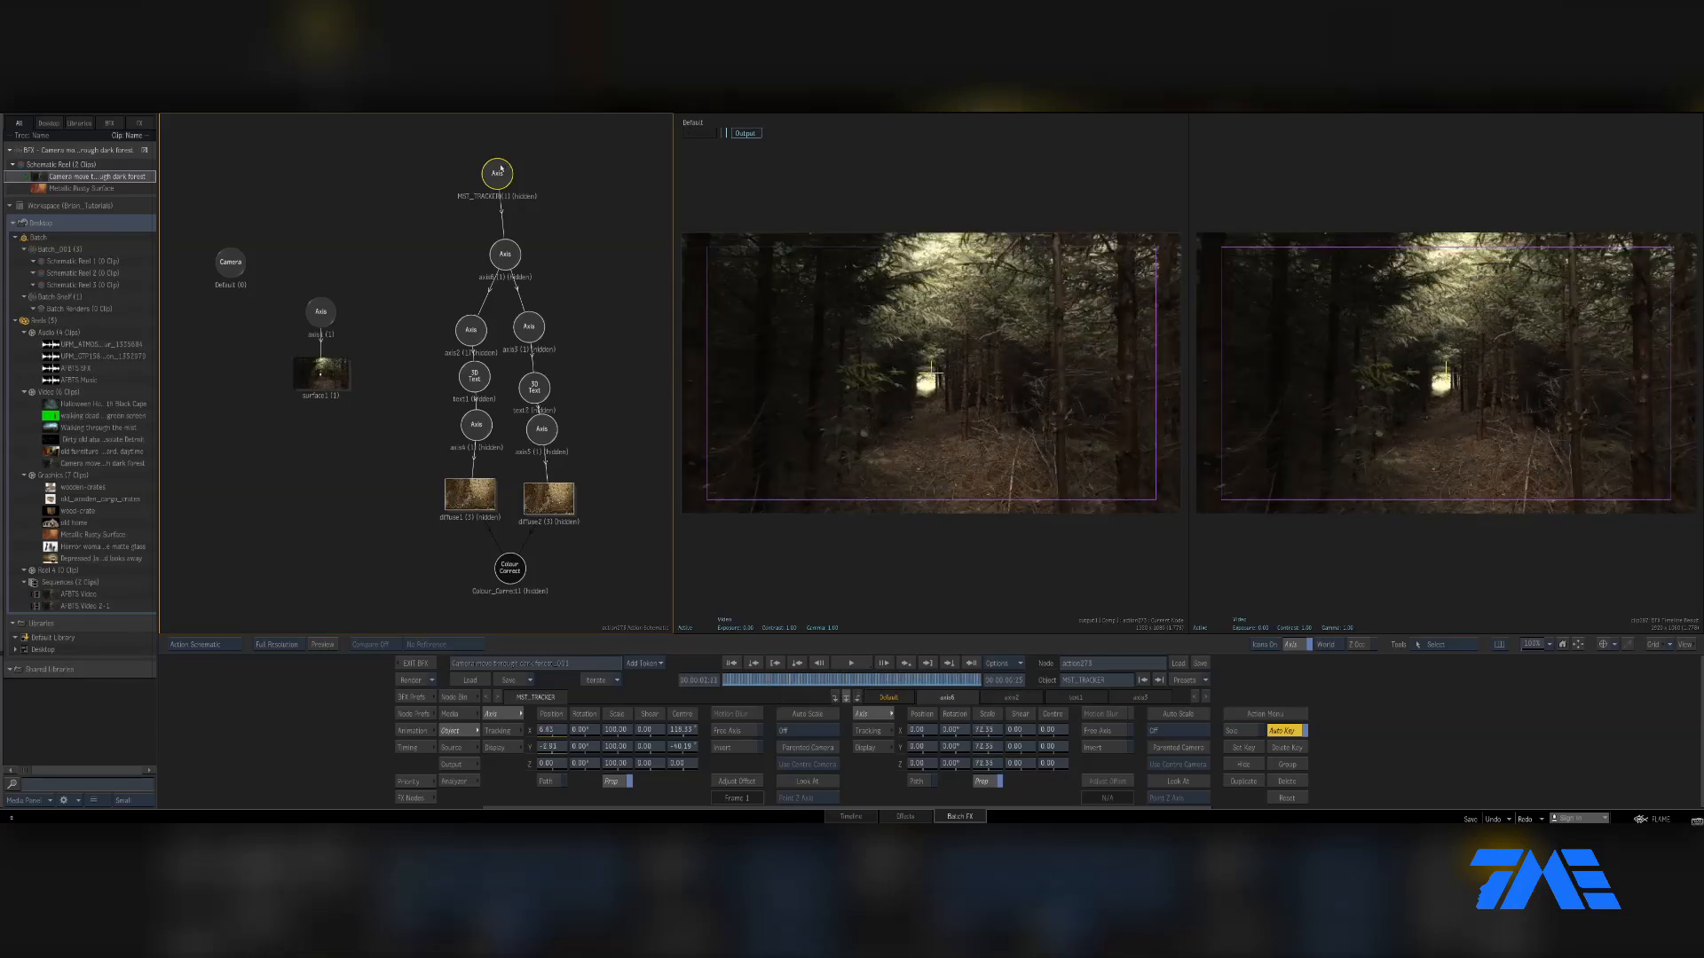
key("h")
Turn off Auto Key and insert another axis between MST_TRACKER and the axis with the scale animation, spacing the nodes apart
left_click(505, 259)
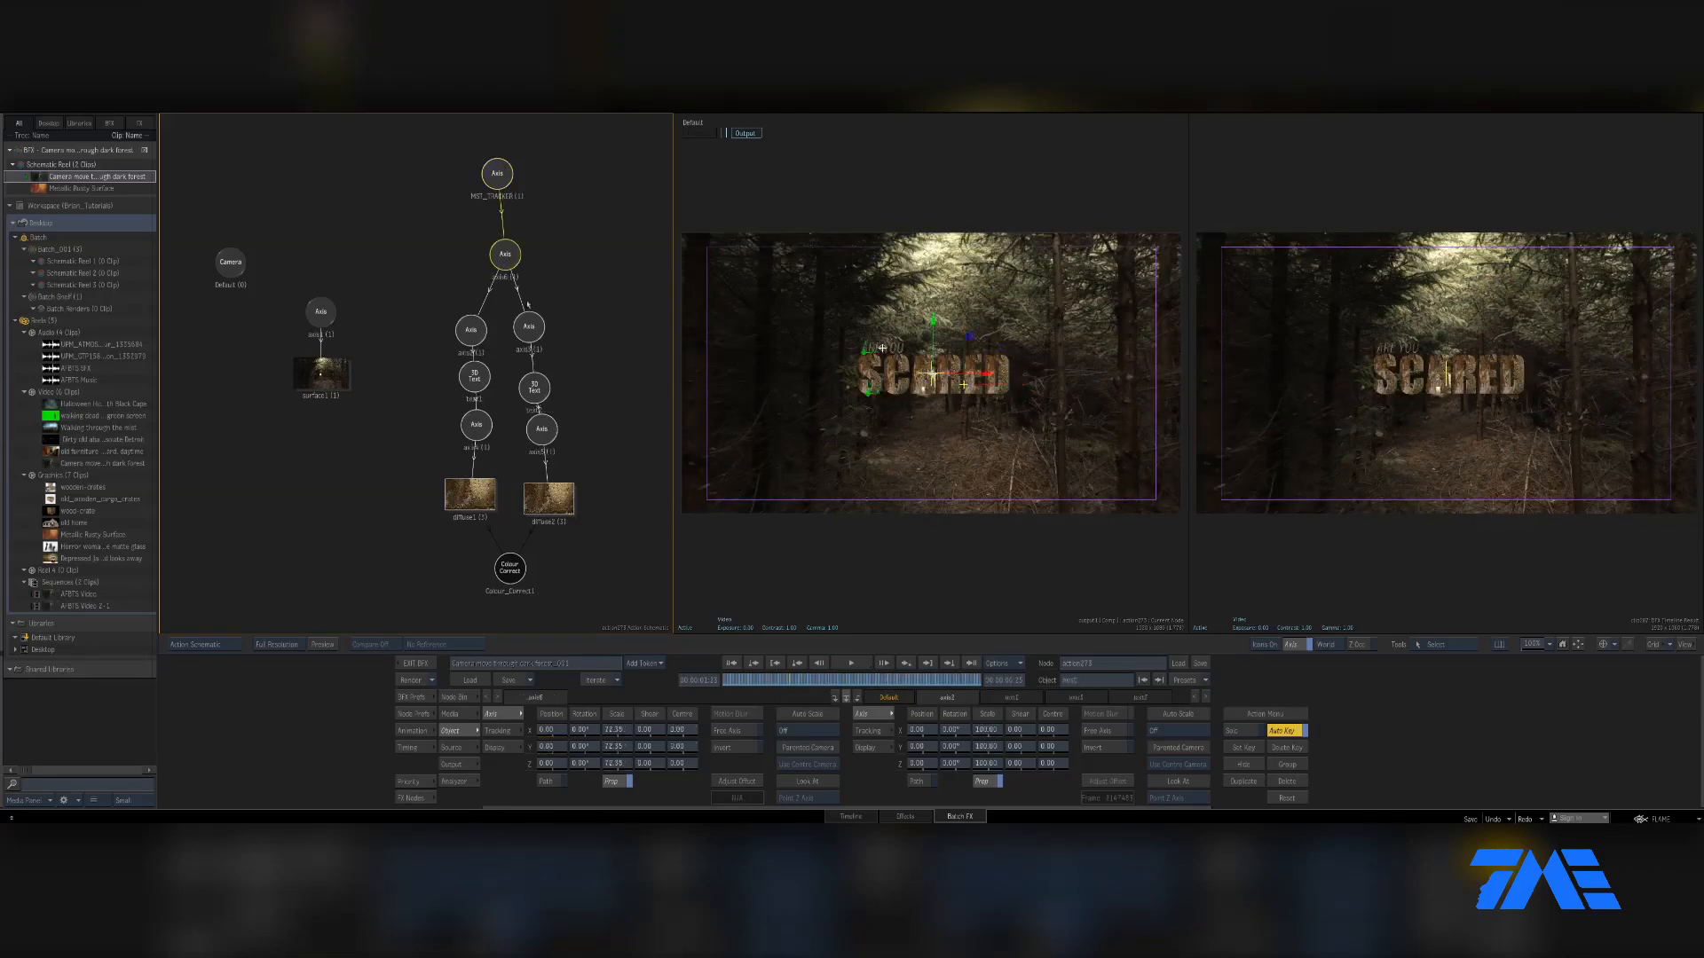
left_click_drag(505, 258, 502, 273)
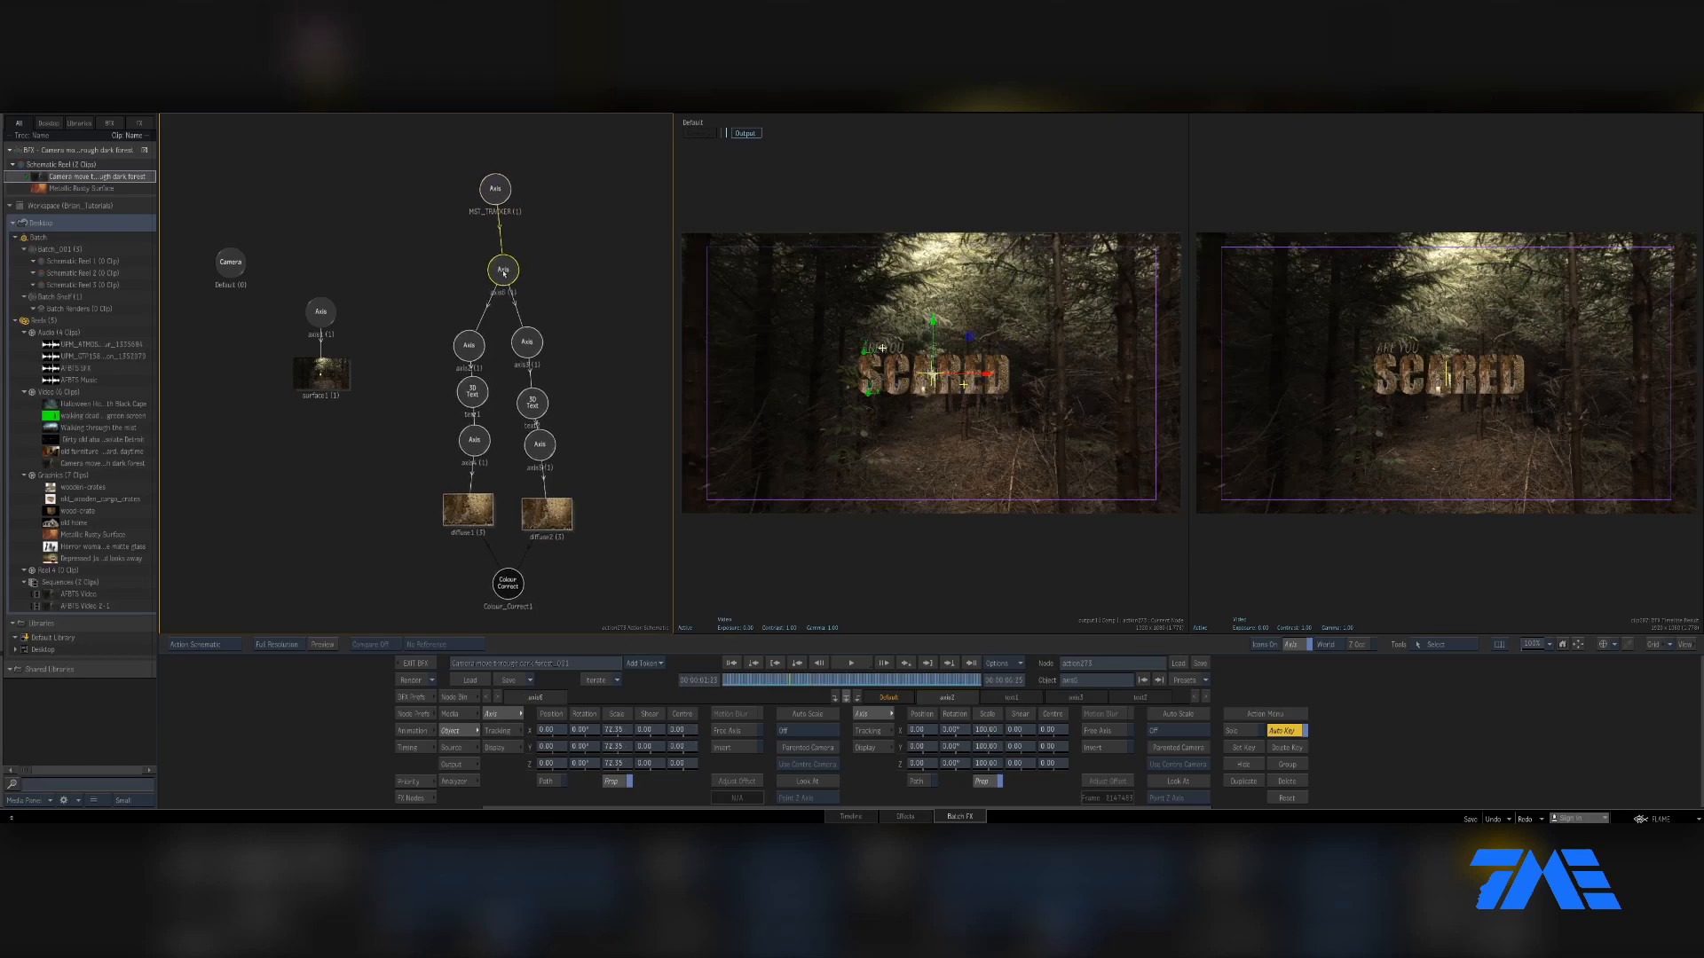
left_click(547, 232)
left_click_drag(495, 189, 503, 162)
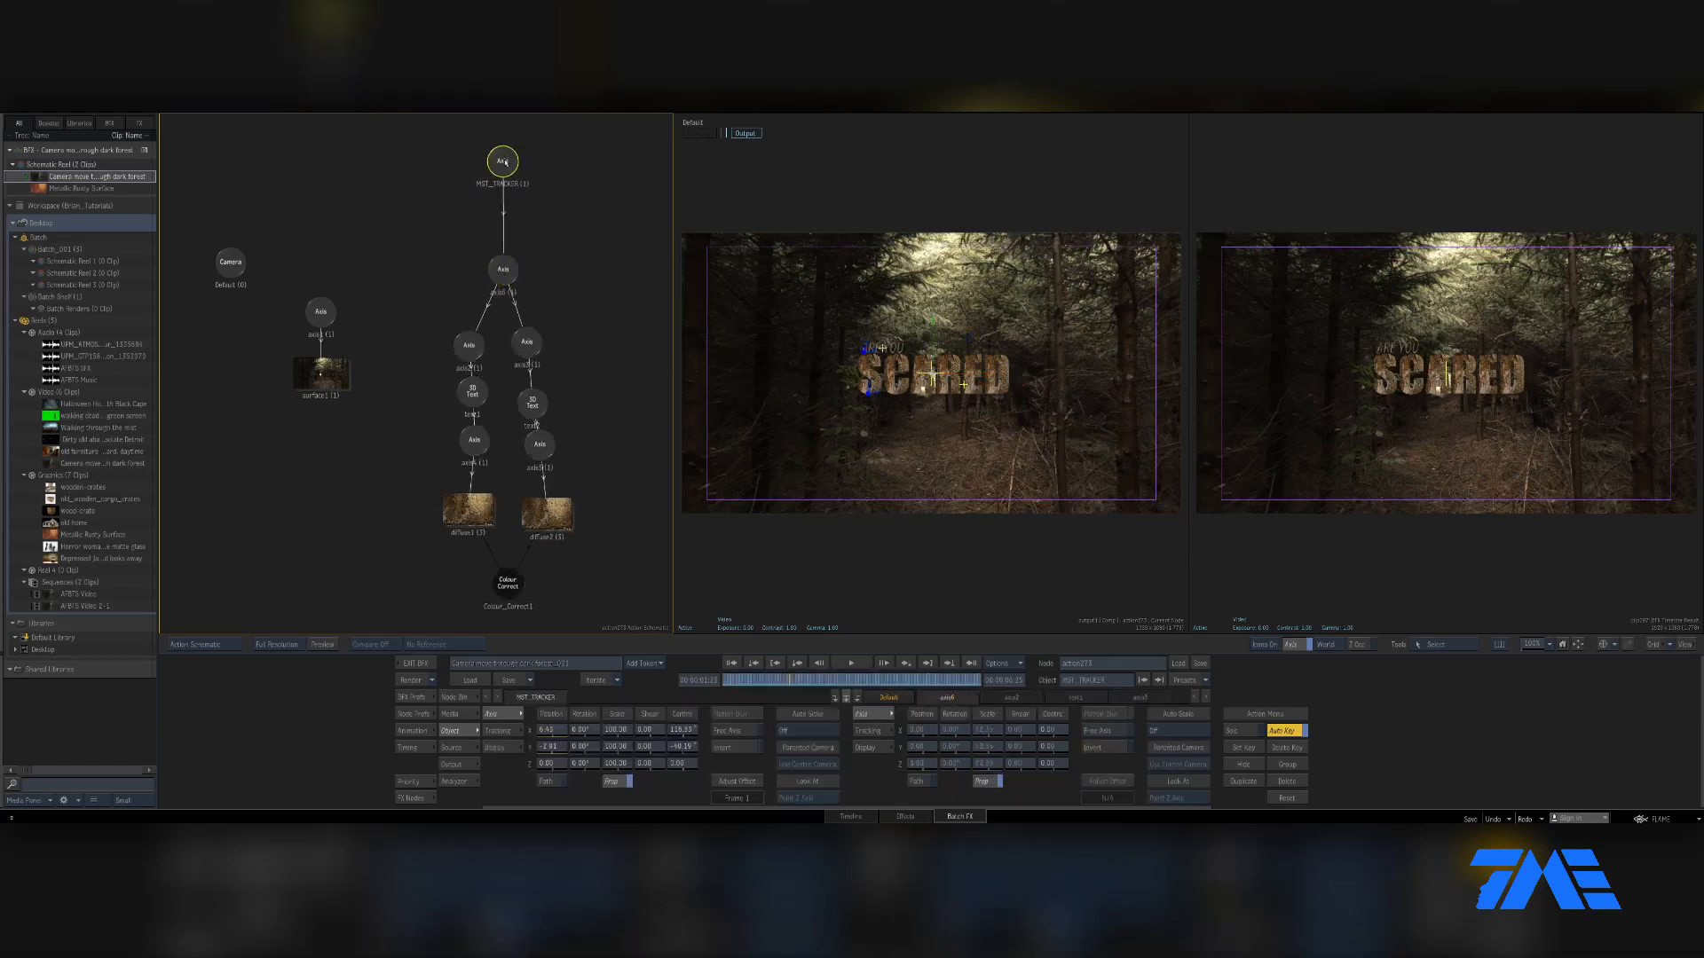
left_click(457, 698)
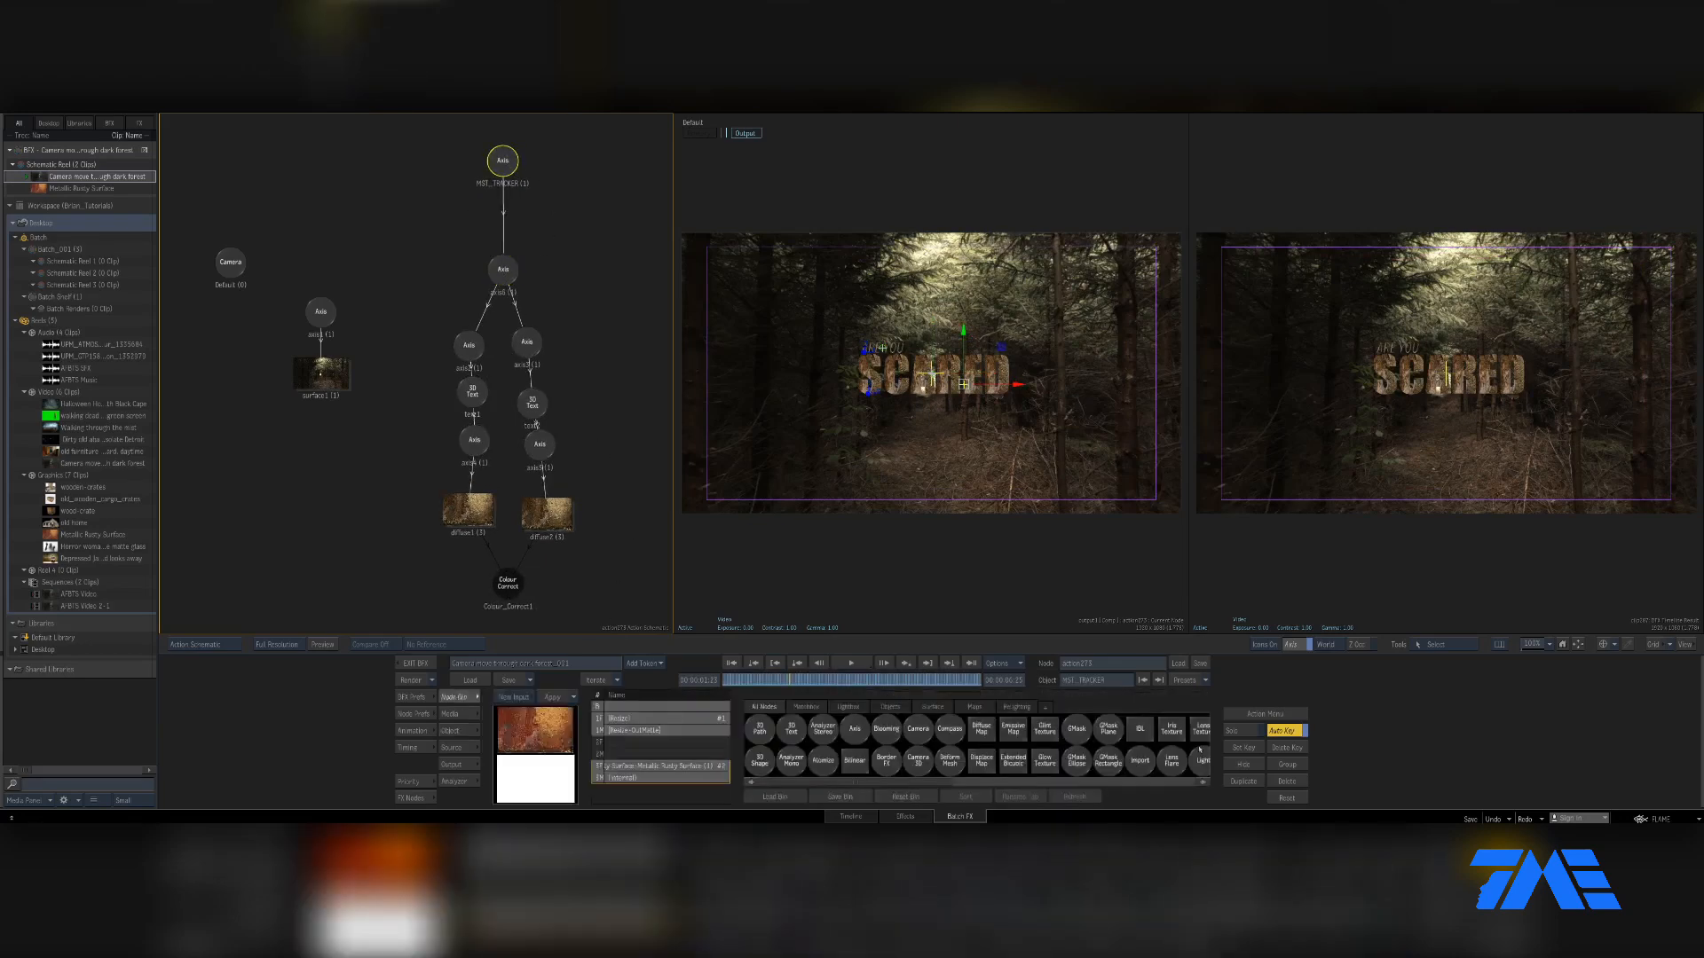
left_click(1289, 732)
left_click_drag(855, 728, 502, 216)
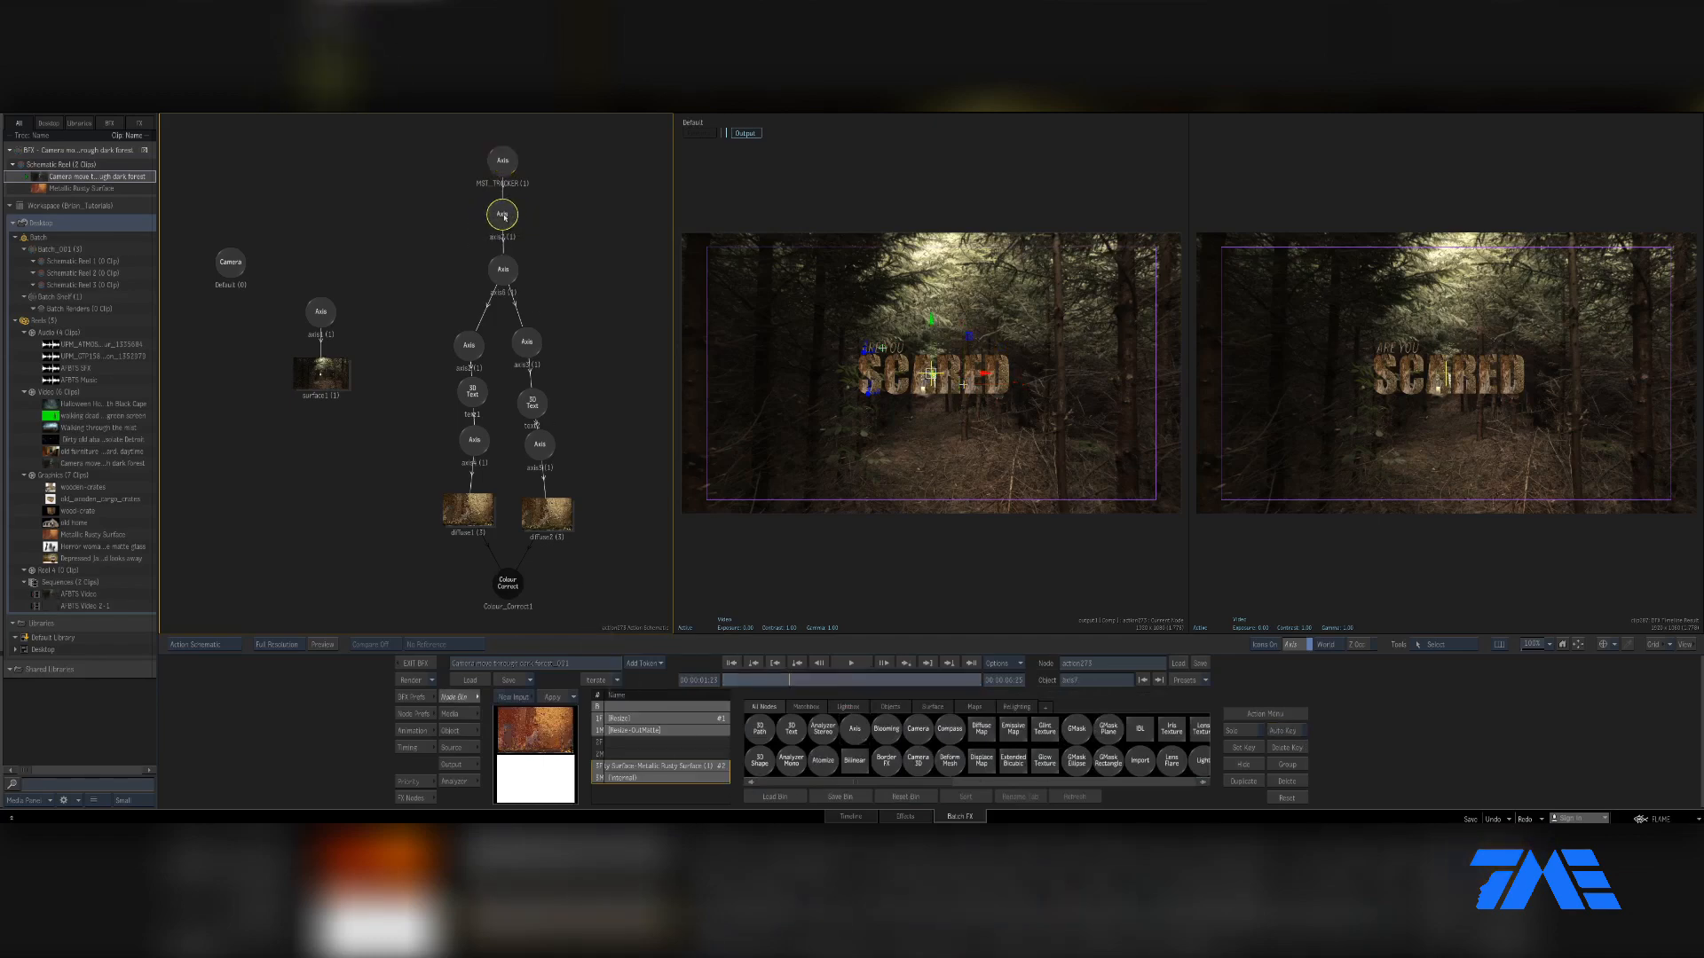
Hide the title branch and, at the first frame, place a stabilizer tracker for the newly inserted axis beside the forest's bright opening
left_click(504, 271)
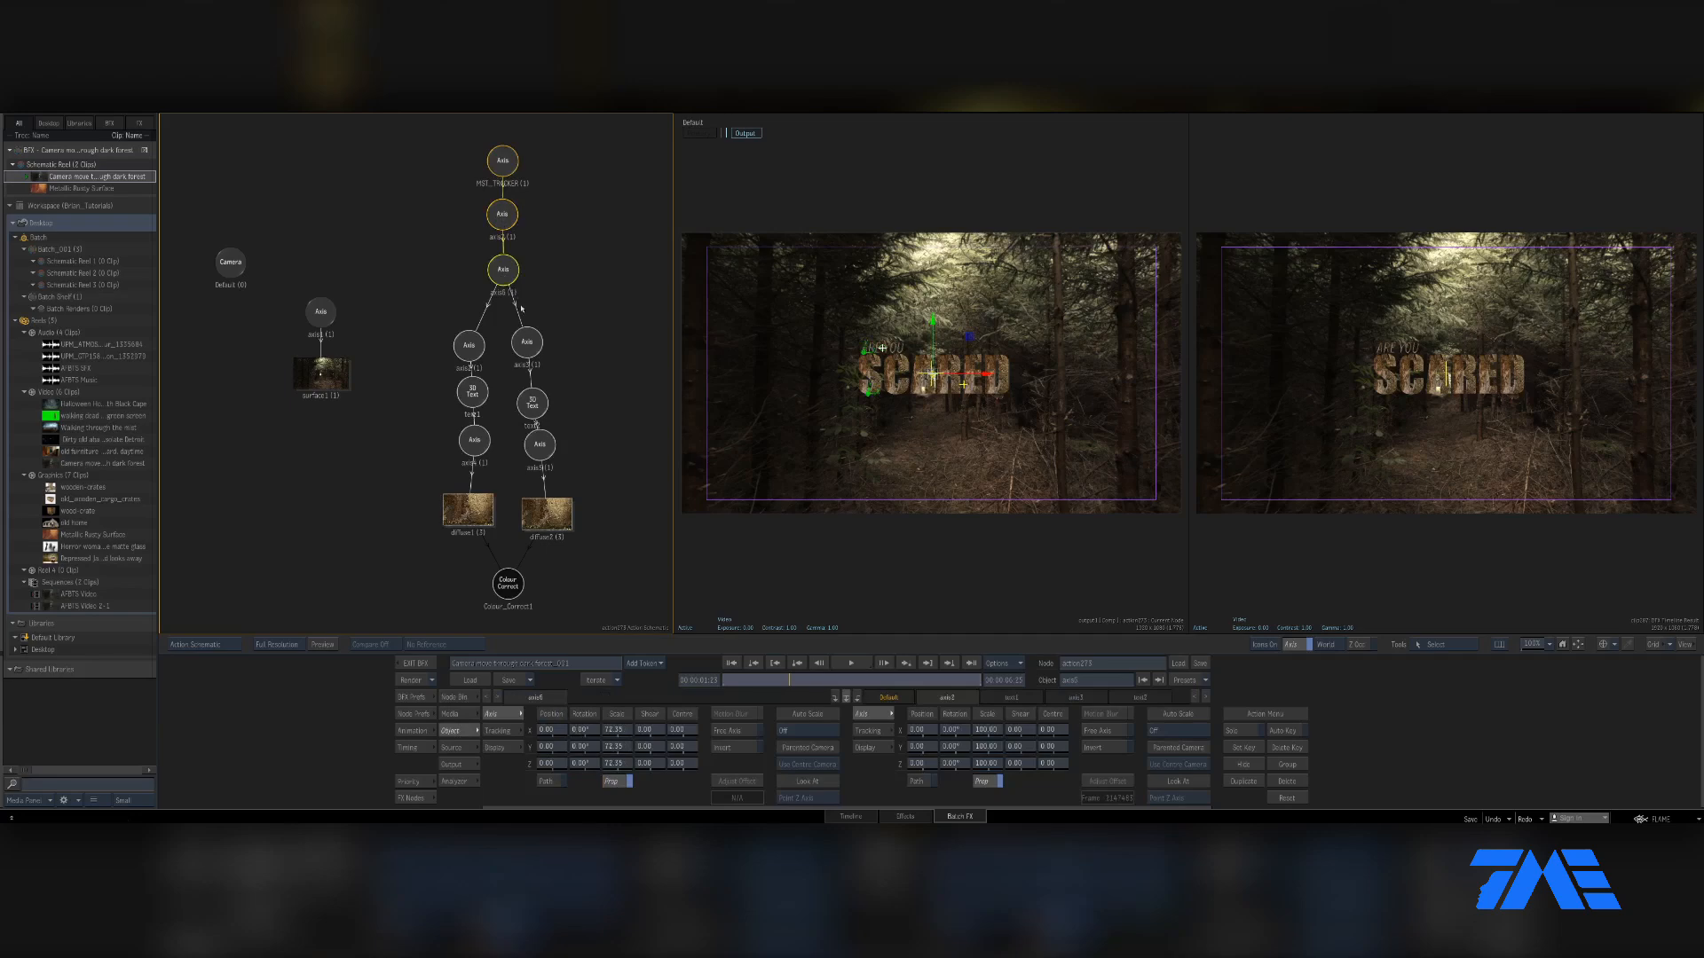
key("h")
left_click(502, 217)
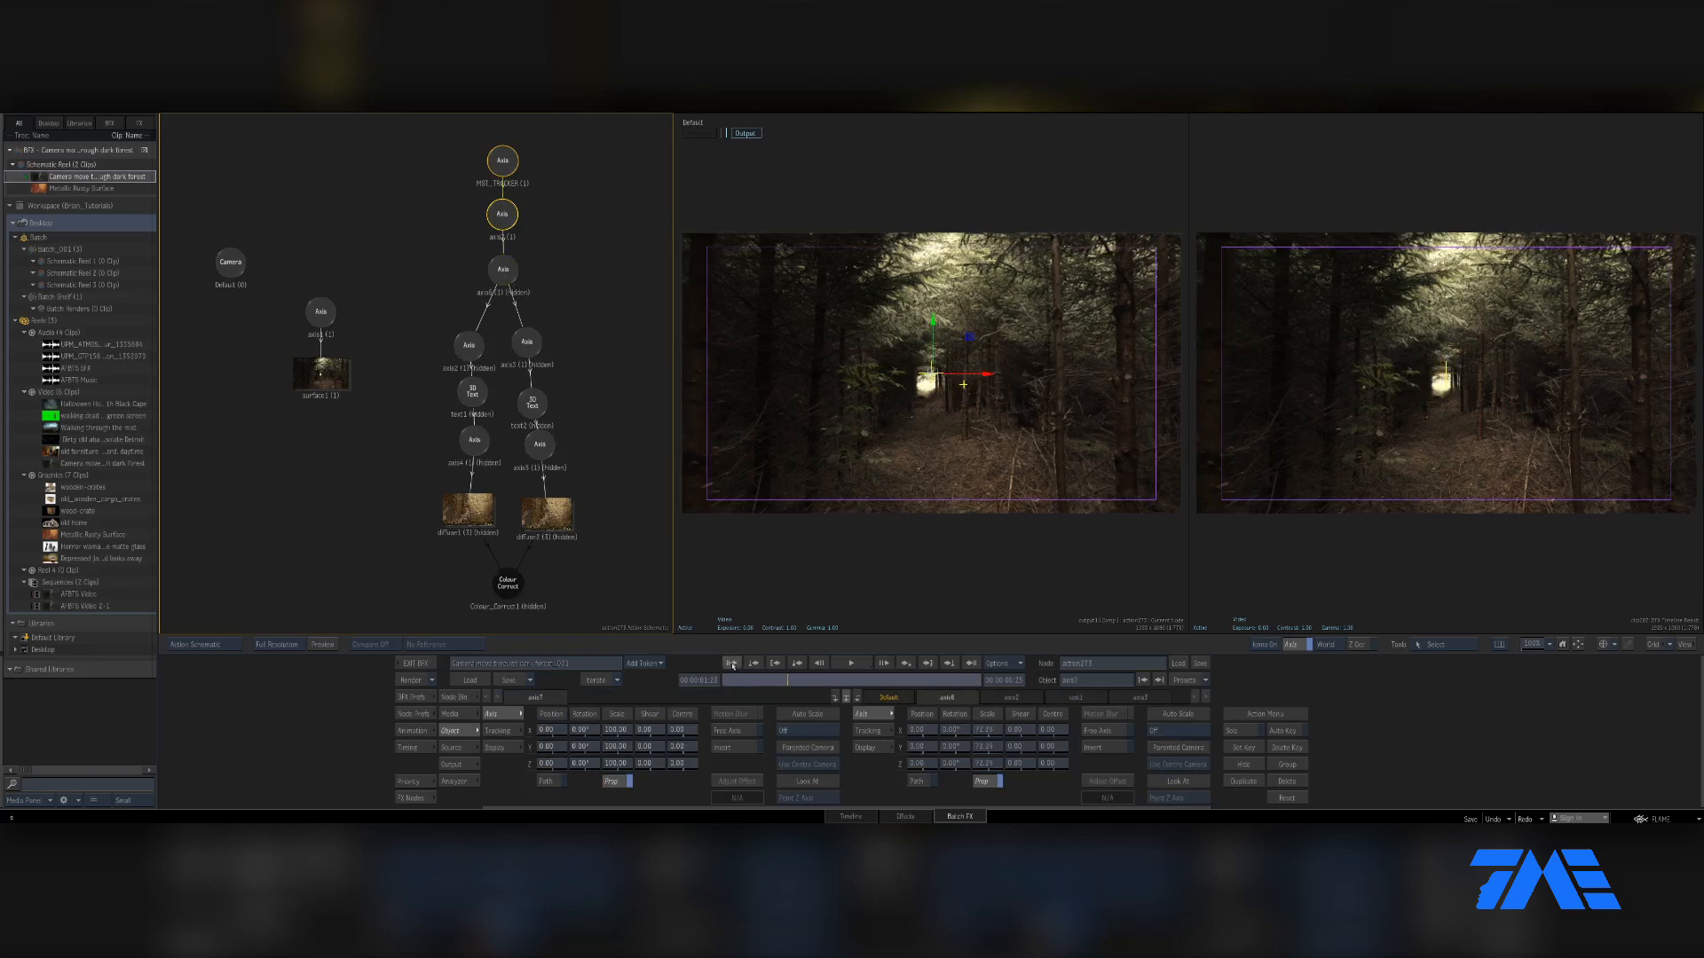
left_click(732, 664)
left_click(498, 731)
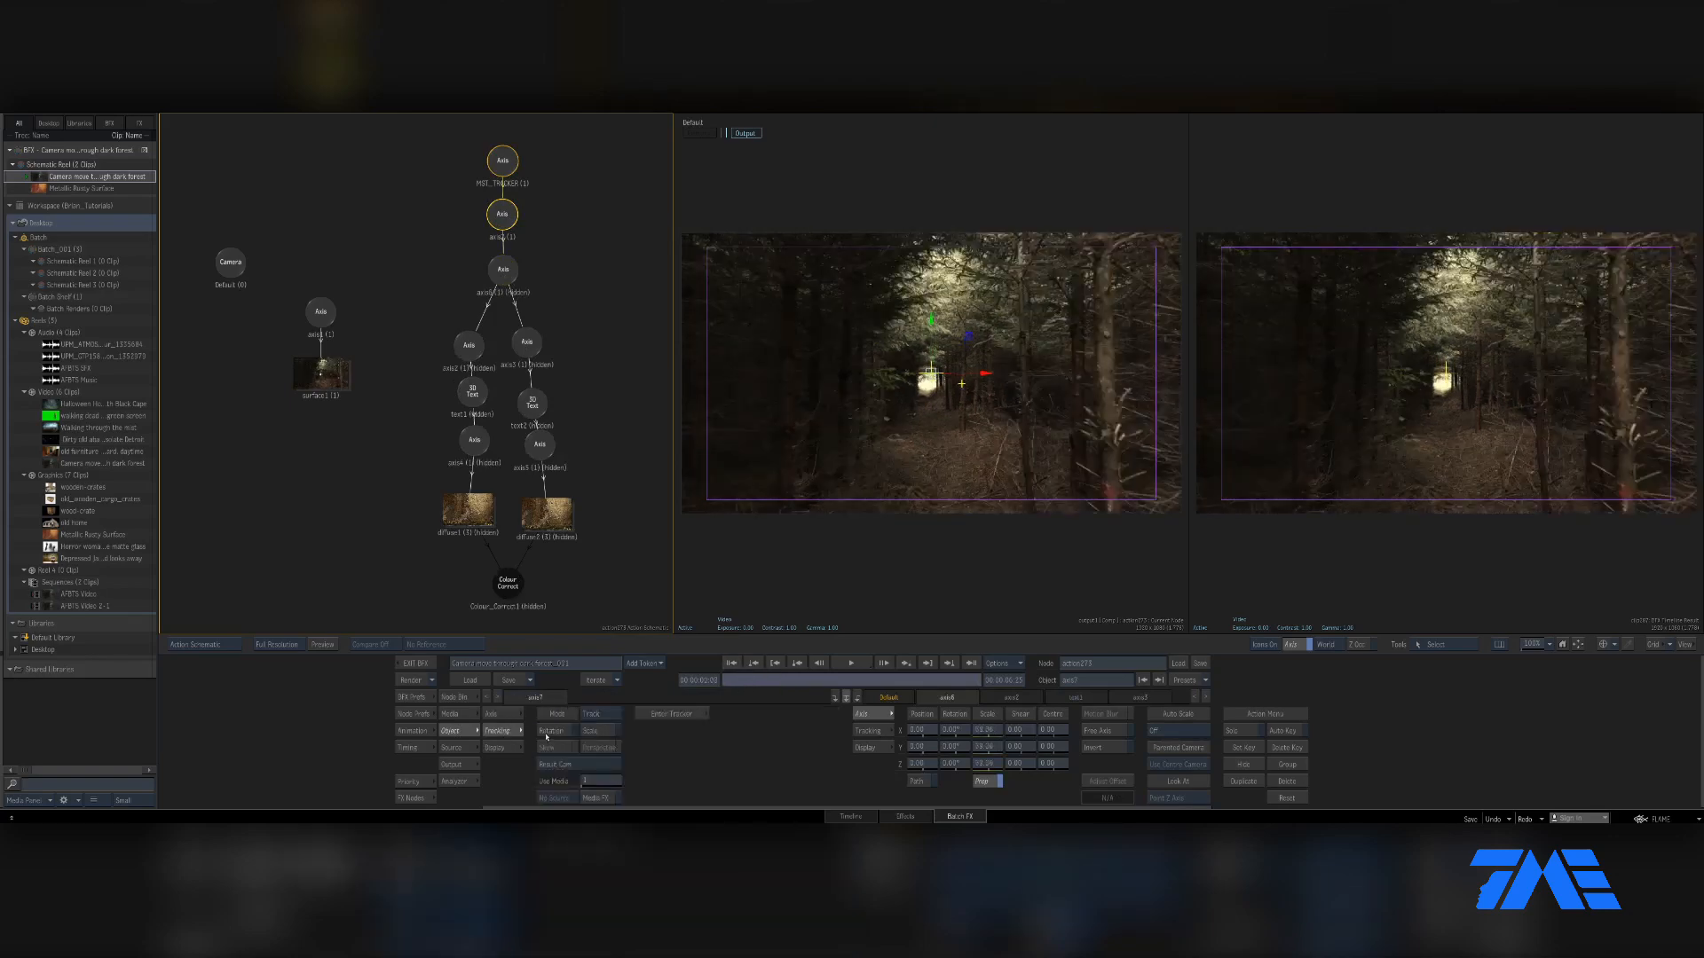
left_click(671, 715)
mouse_move(780, 391)
left_mouse_down()
mouse_move(770, 449)
mouse_move(805, 378)
left_mouse_up()
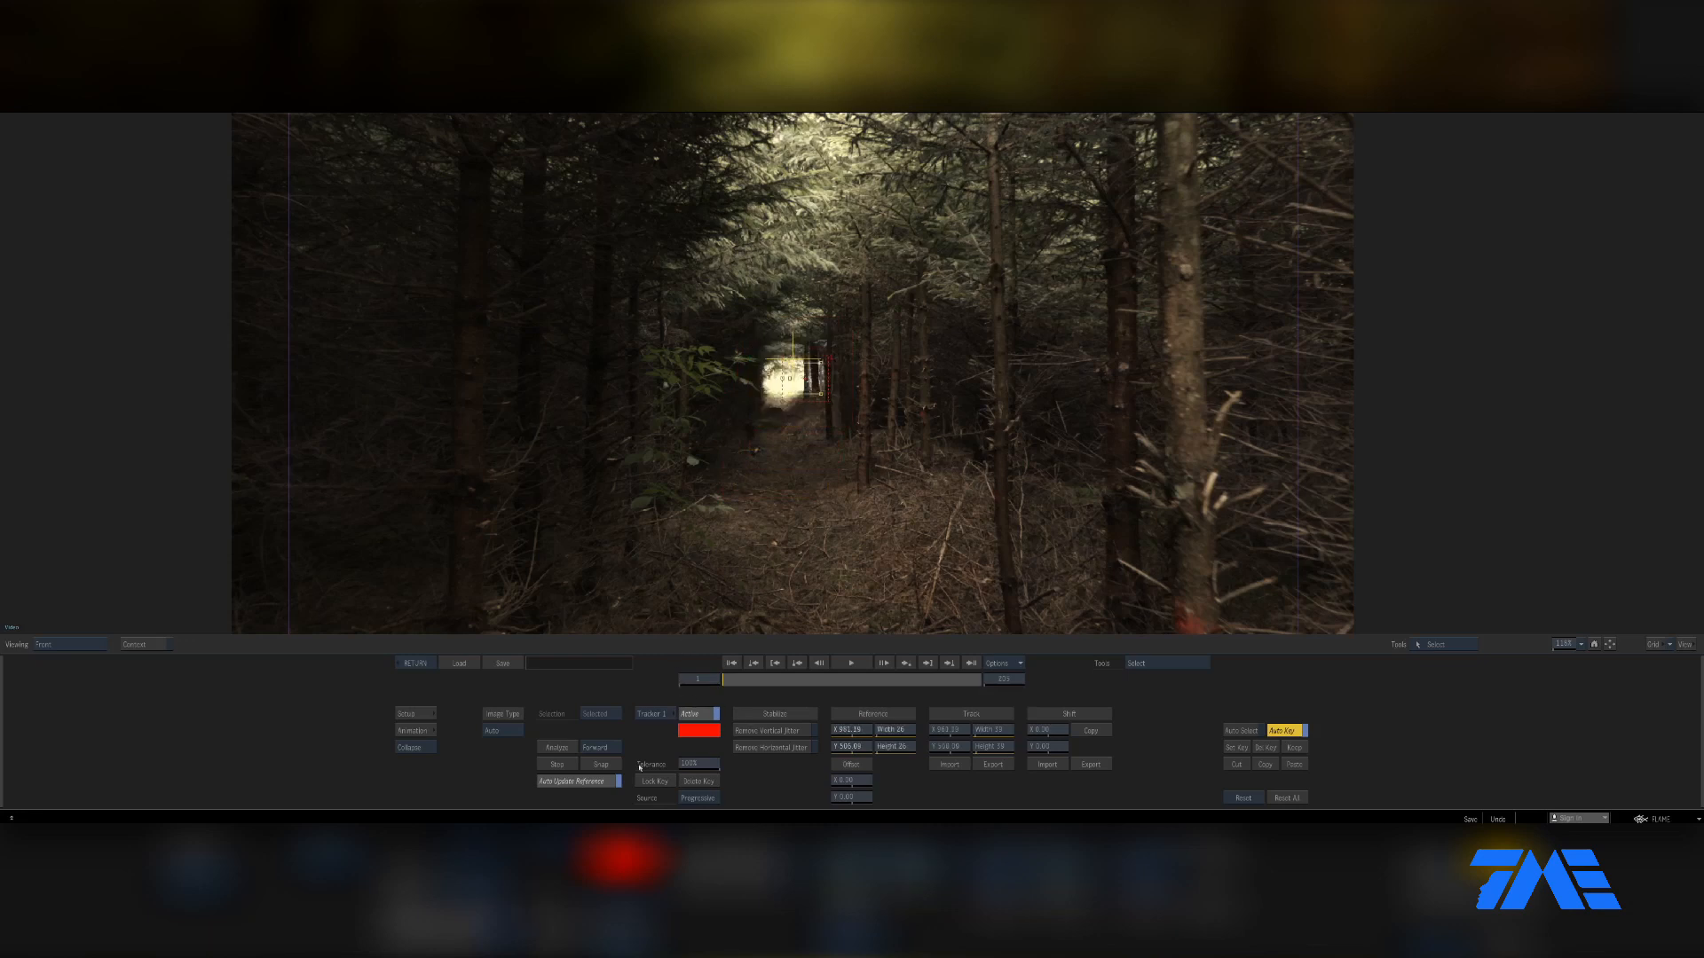
Analyze the inserted axis's track forward through the clip, return to Action and unhide the title branch
left_click(572, 751)
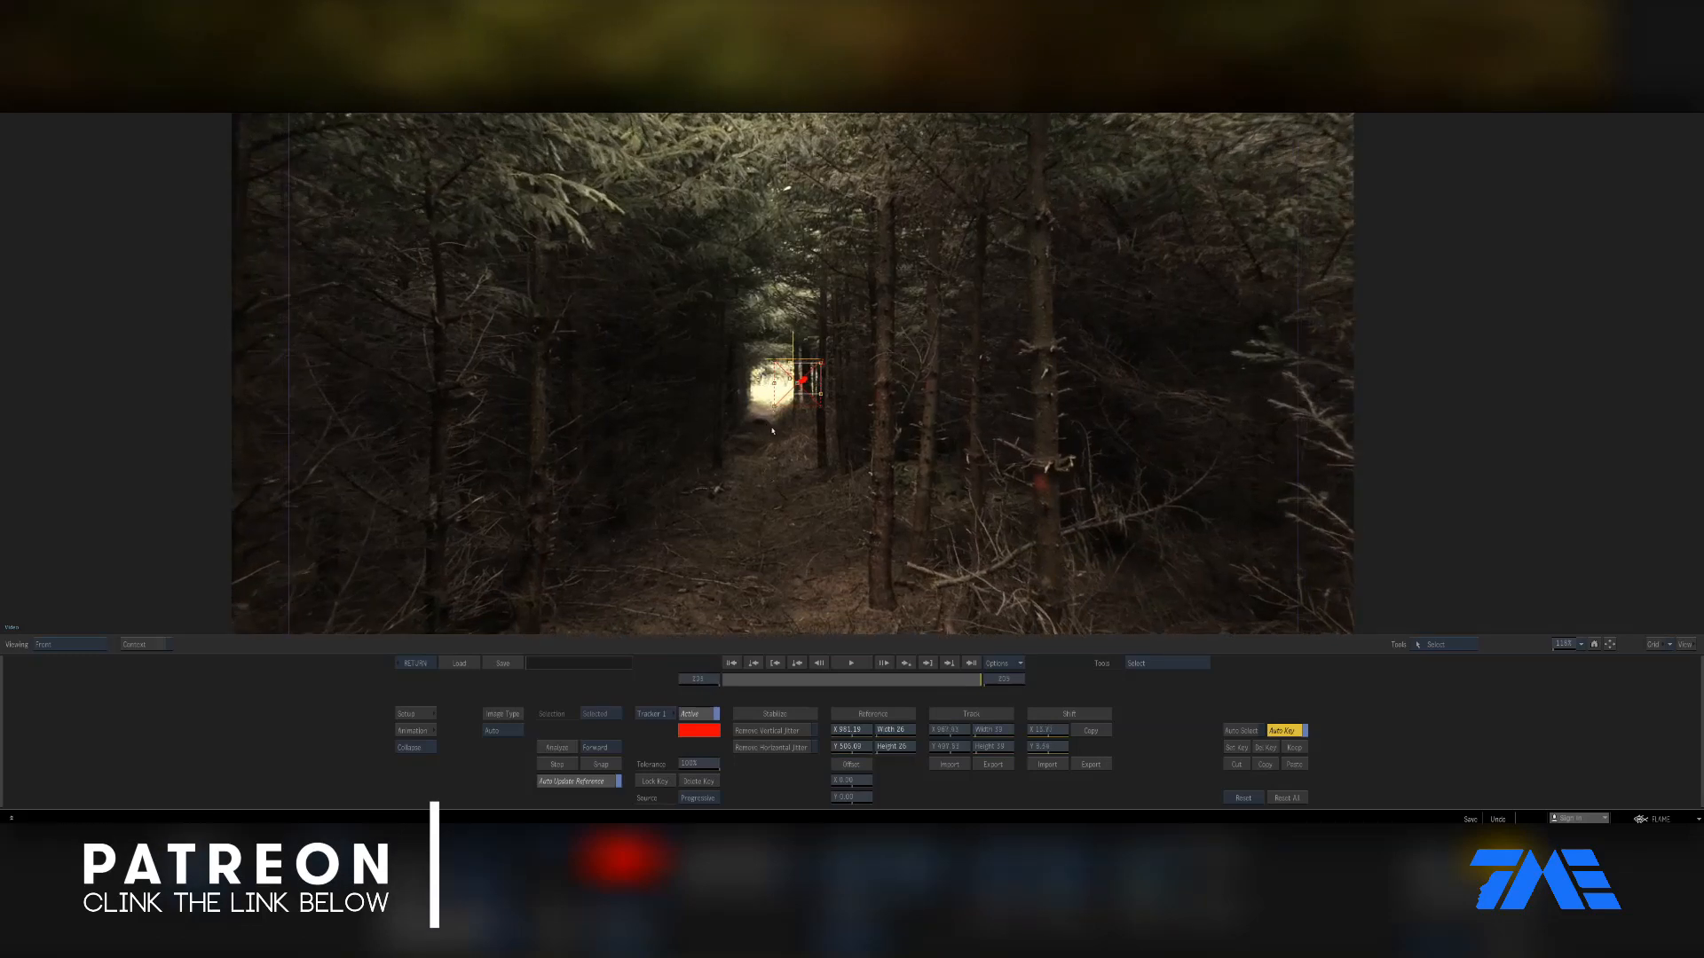
left_click(416, 664)
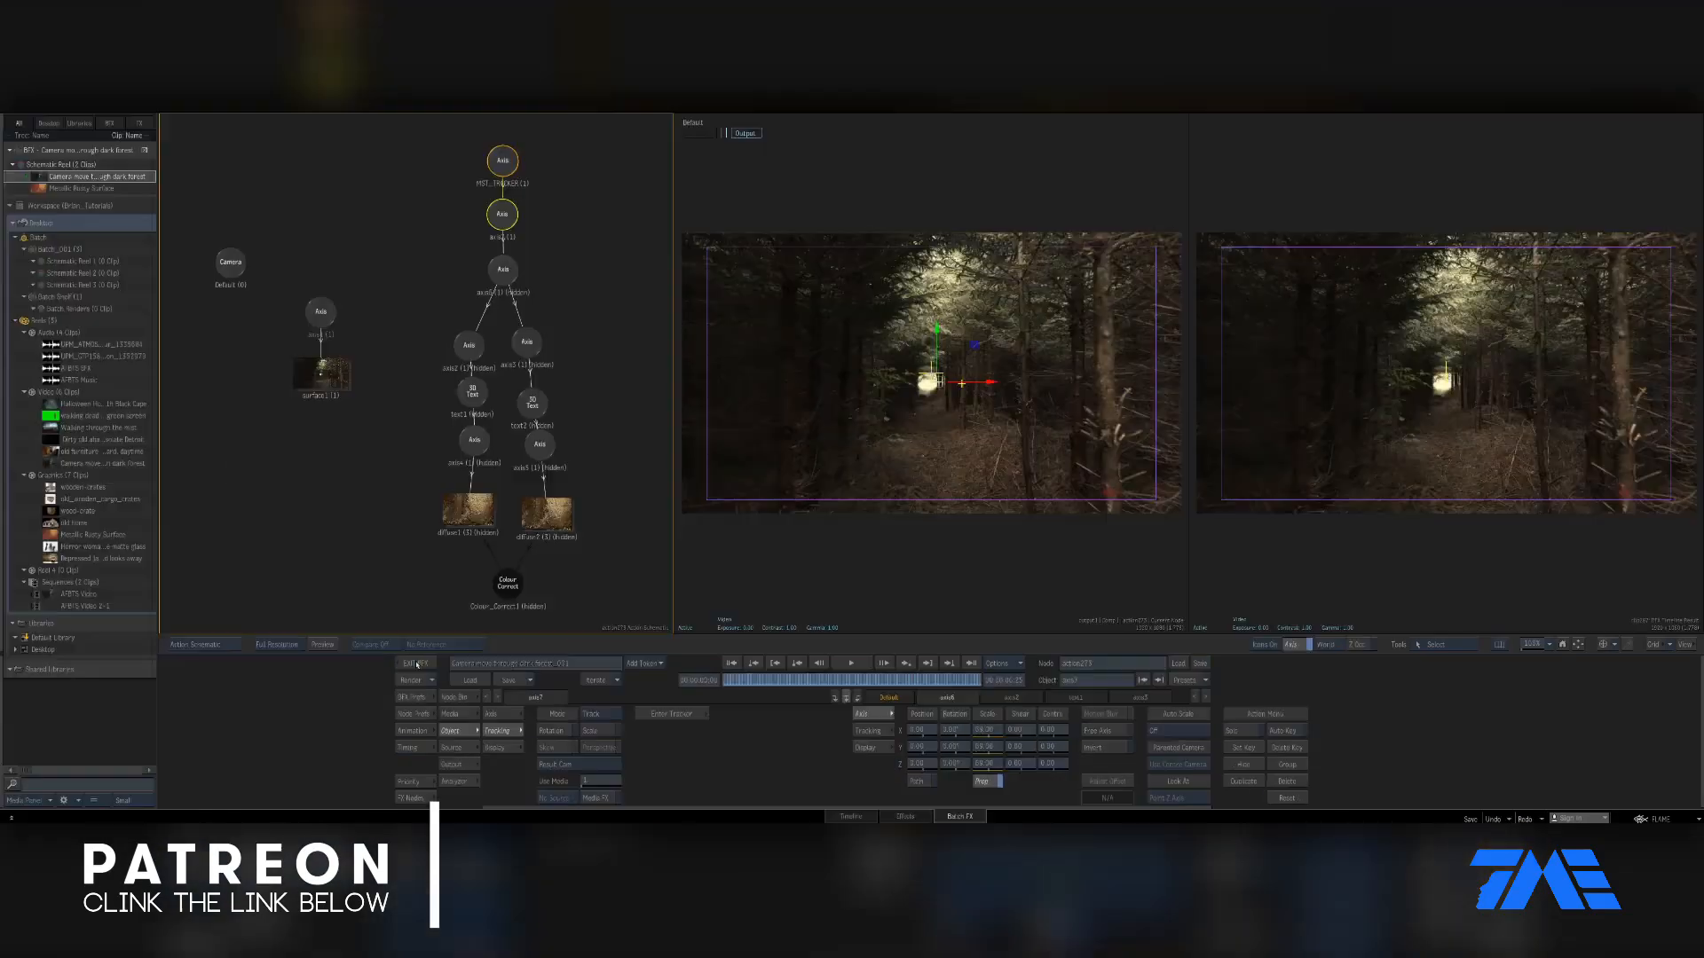
key("h")
left_click(510, 286)
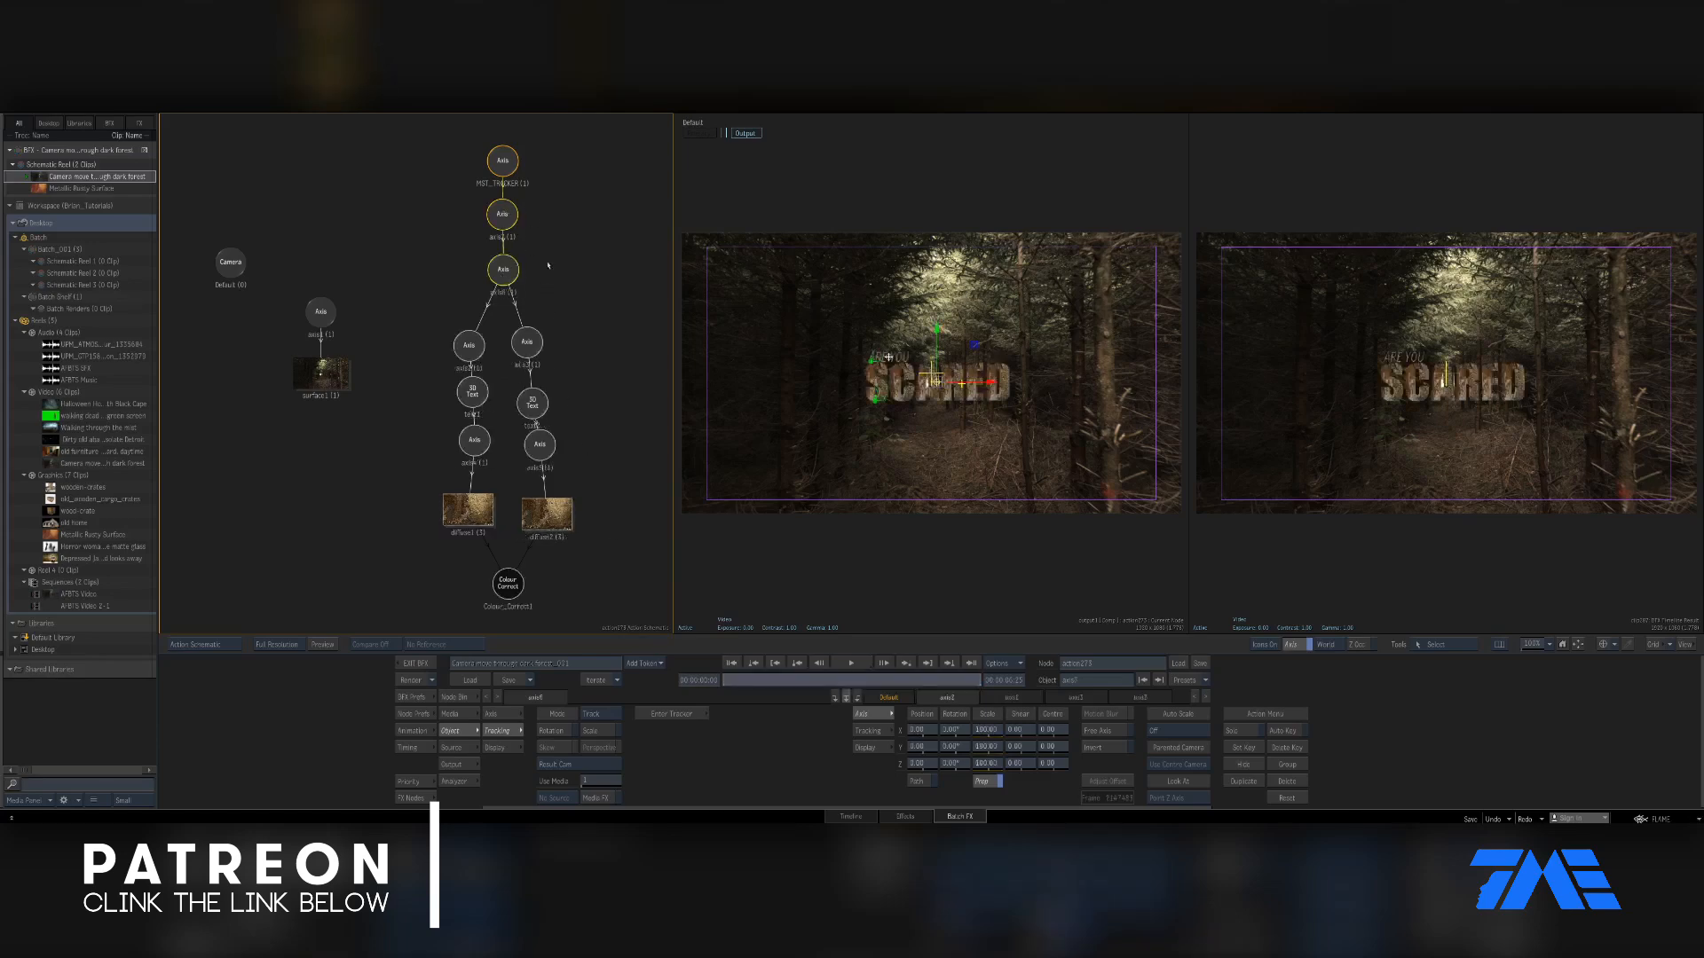
Scrub through the clip from the first frame to check the title's combined tracking and scale animation
left_click_drag(724, 680, 925, 680)
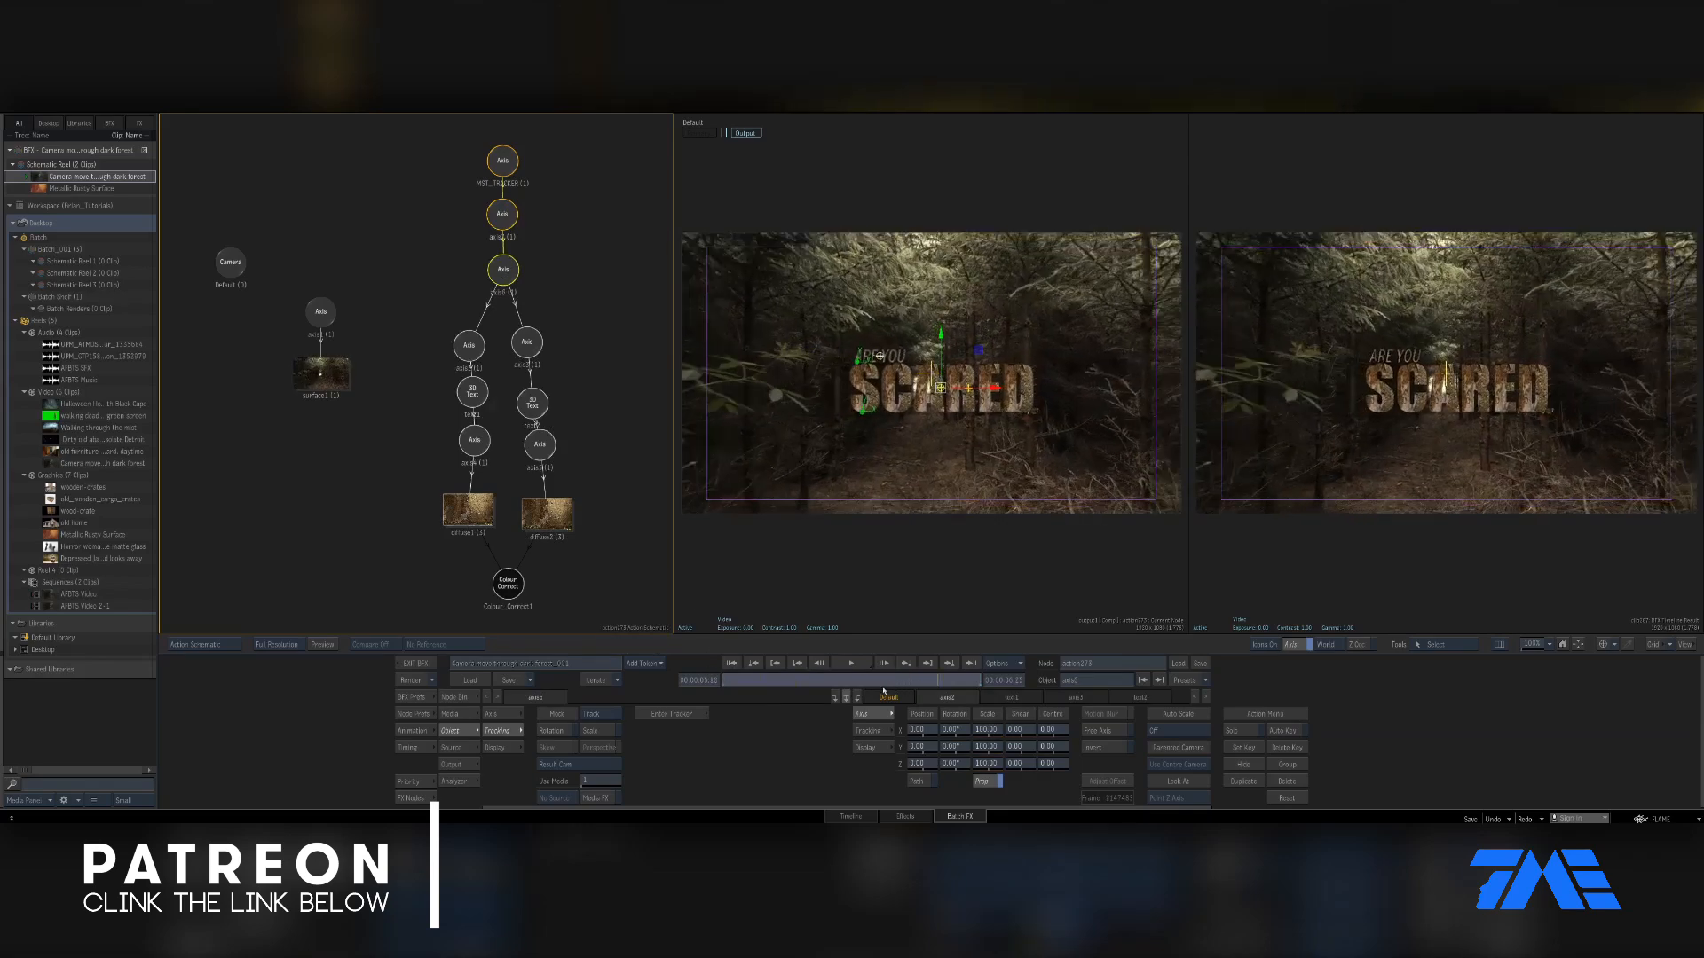
mouse_move(814, 693)
left_mouse_down()
mouse_move(707, 689)
mouse_move(831, 679)
left_mouse_up()
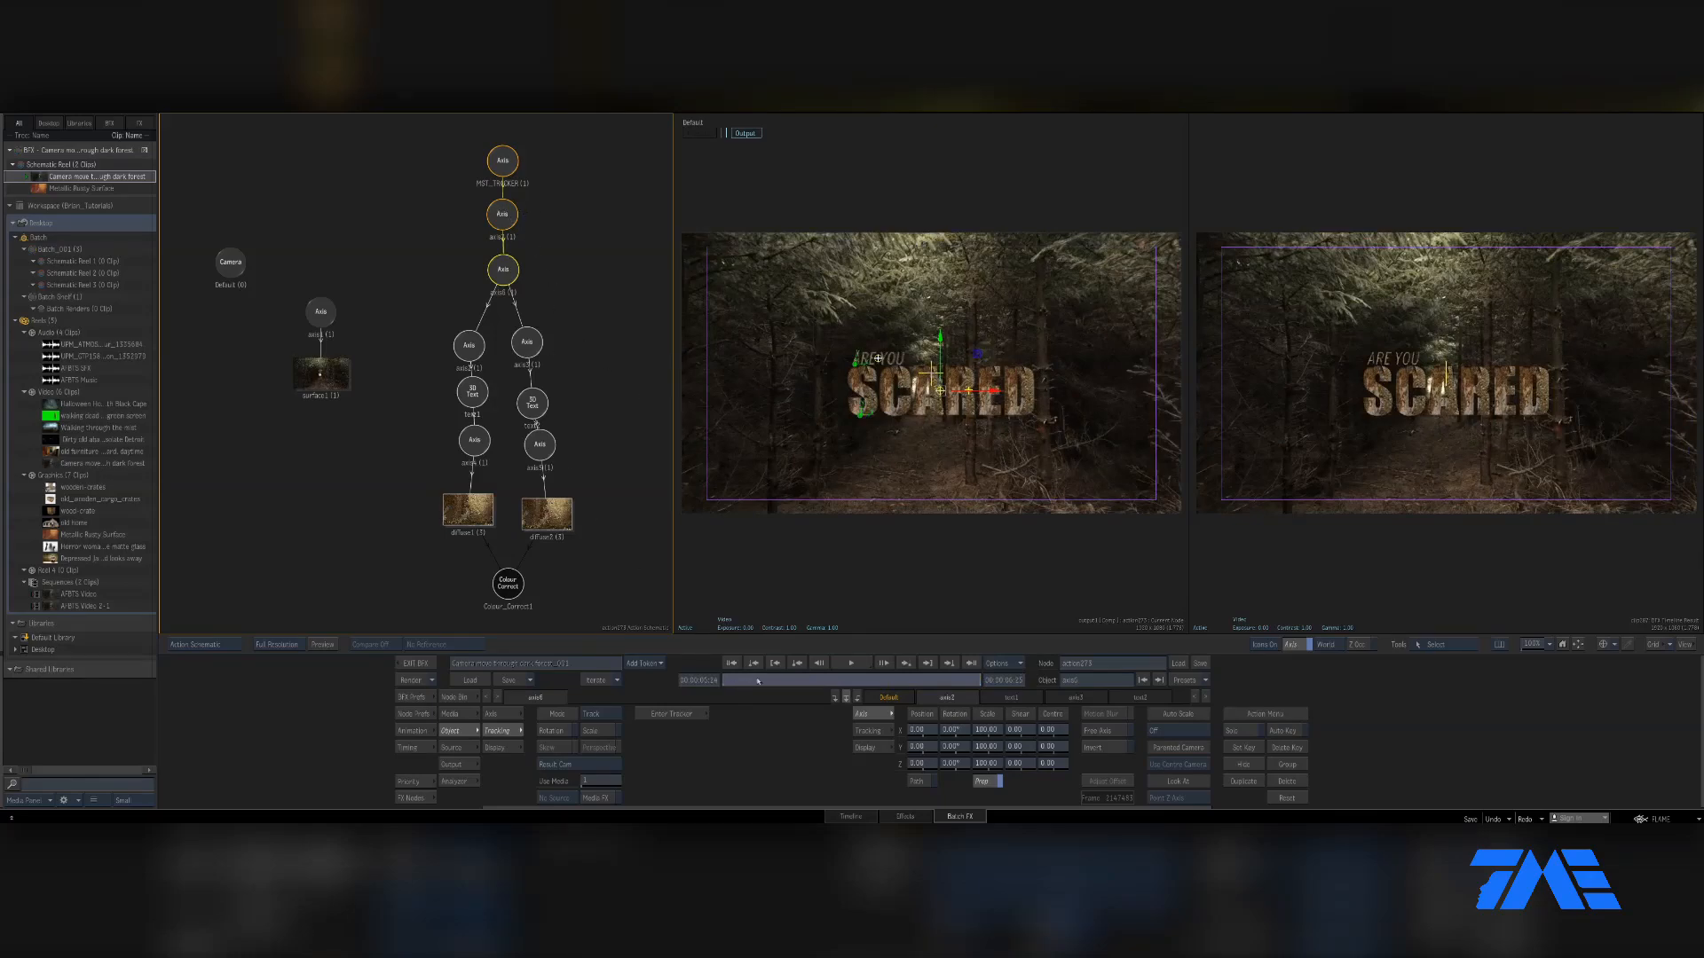
left_click(732, 663)
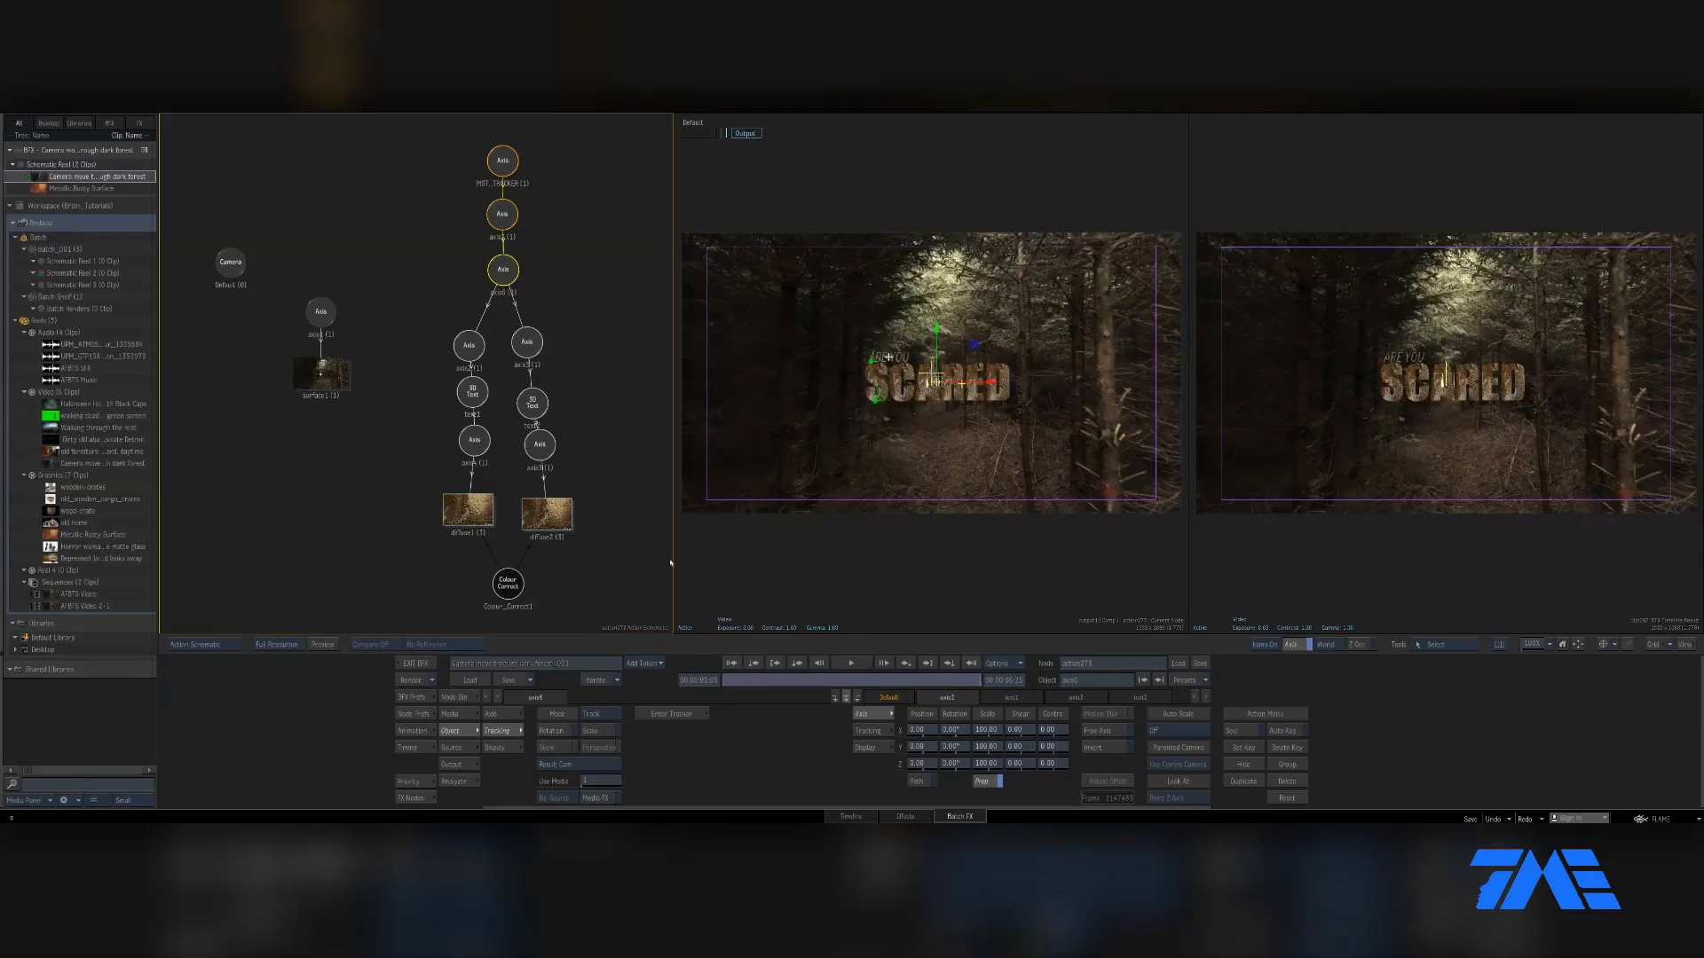
left_click_drag(777, 683, 822, 650)
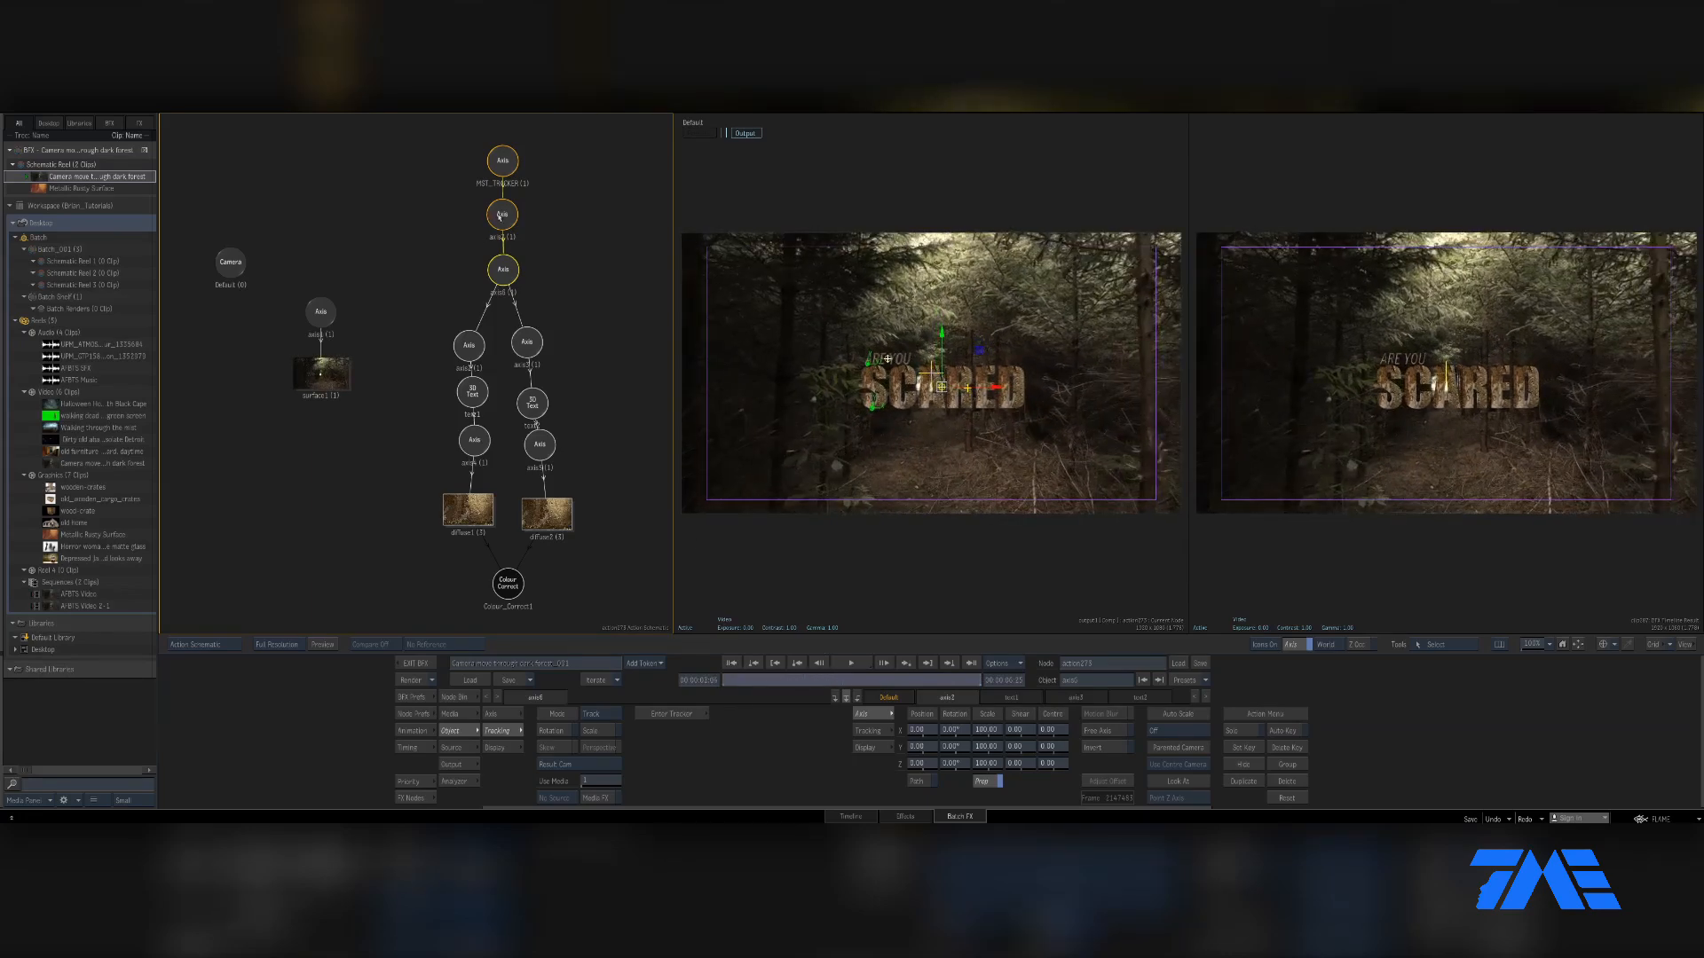
Select the second tracked axis, review its keyframed motion along the clip and exit BFX to the timeline
mouse_move(502, 216)
left_mouse_down()
mouse_move(469, 223)
mouse_move(504, 219)
left_mouse_up()
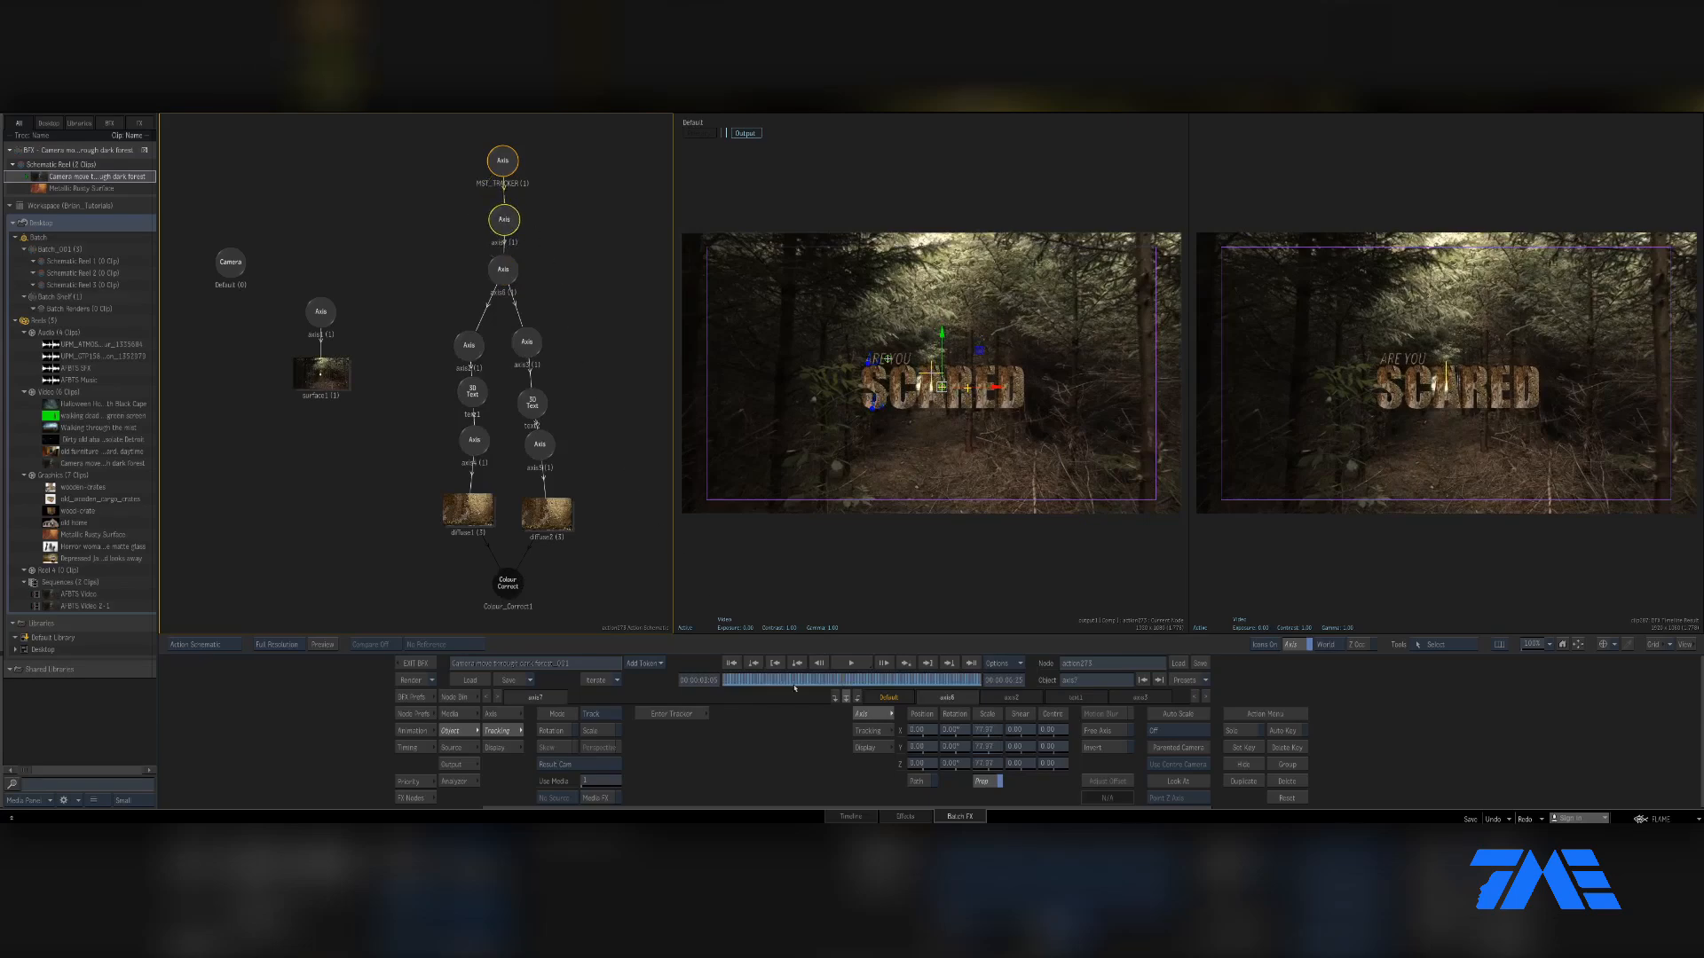
left_click_drag(805, 681, 799, 691)
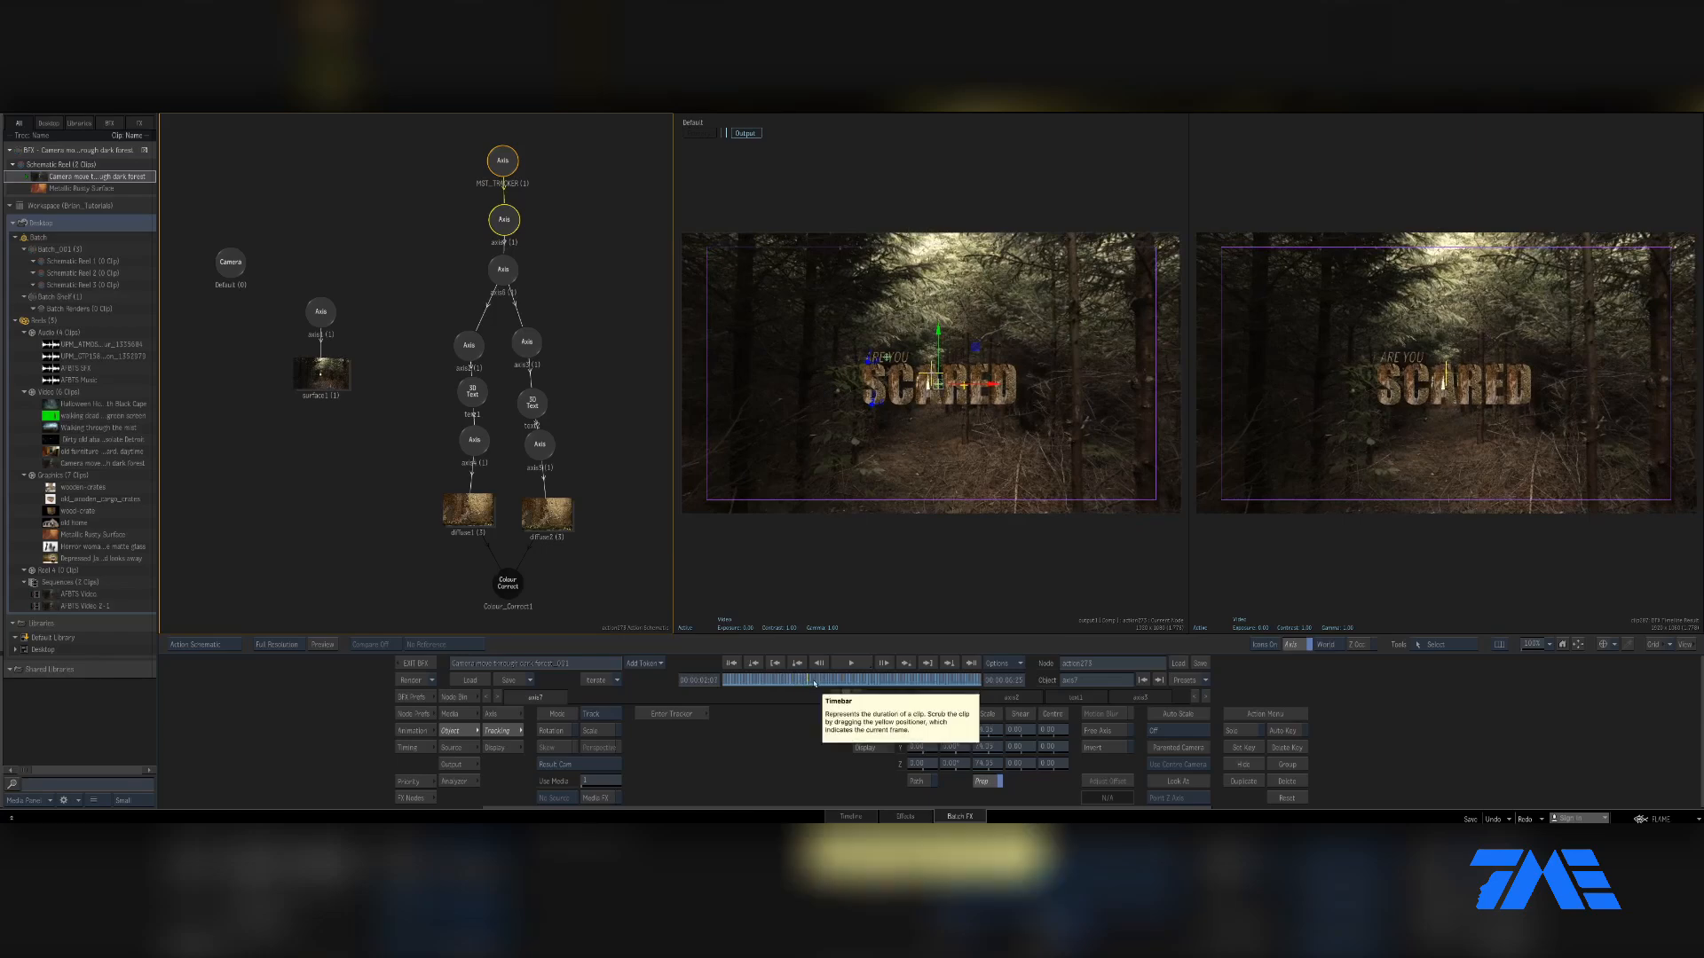
left_click(803, 681)
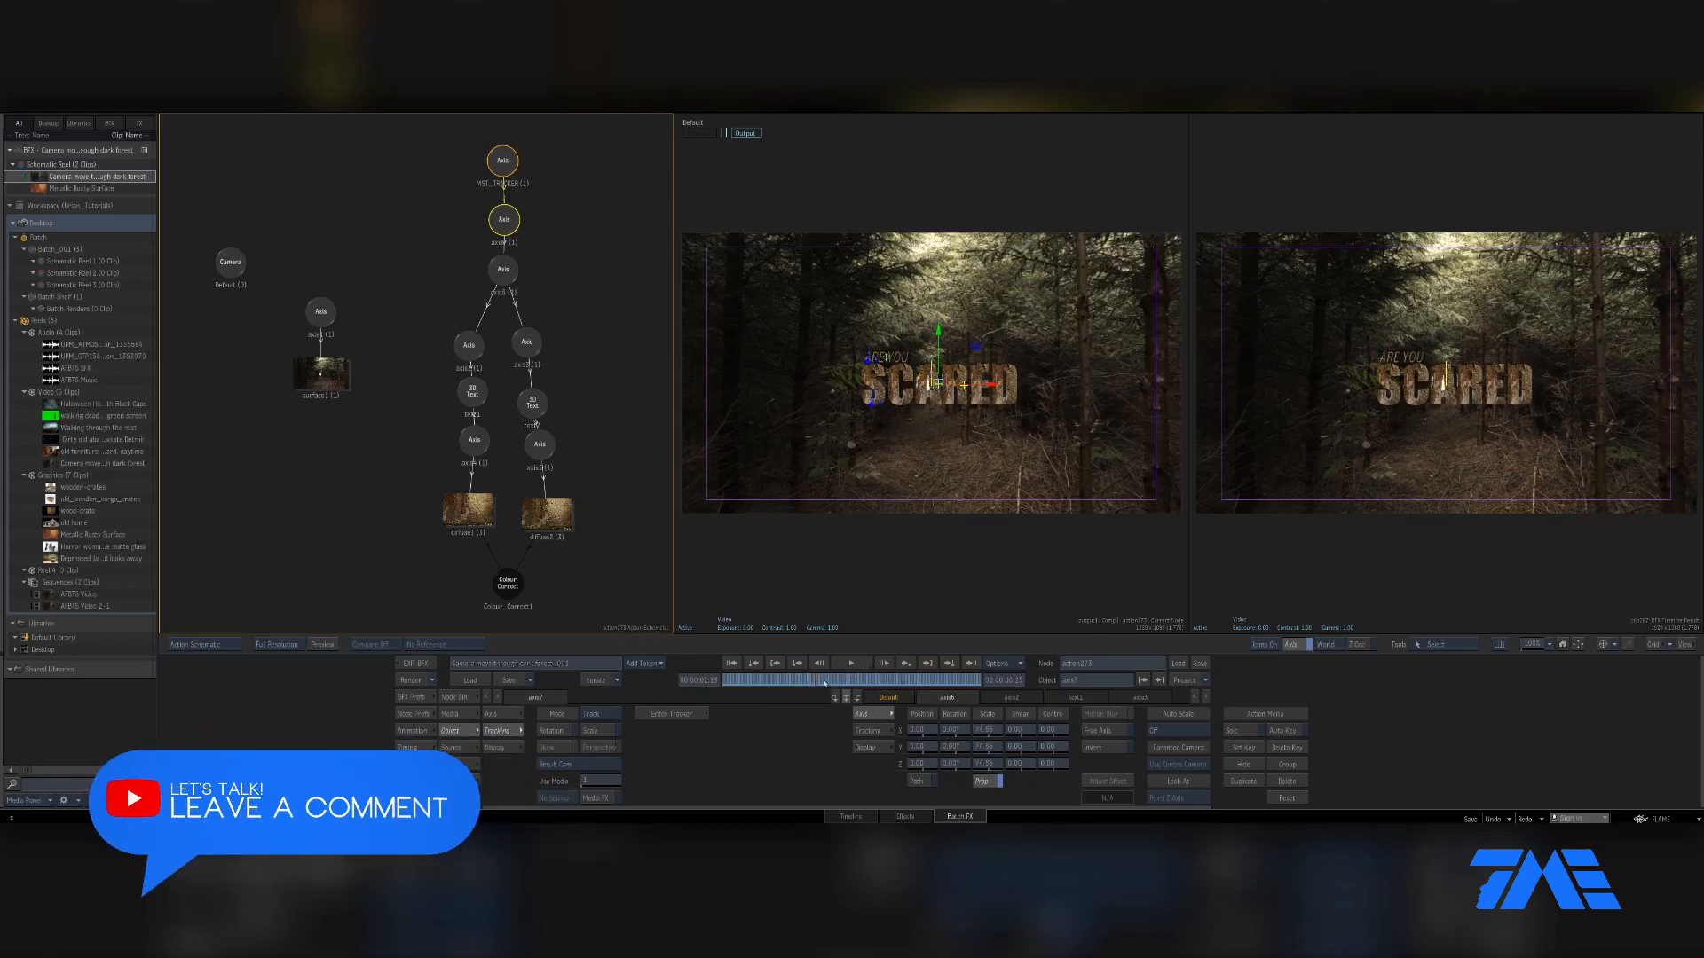
left_click_drag(825, 684, 930, 676)
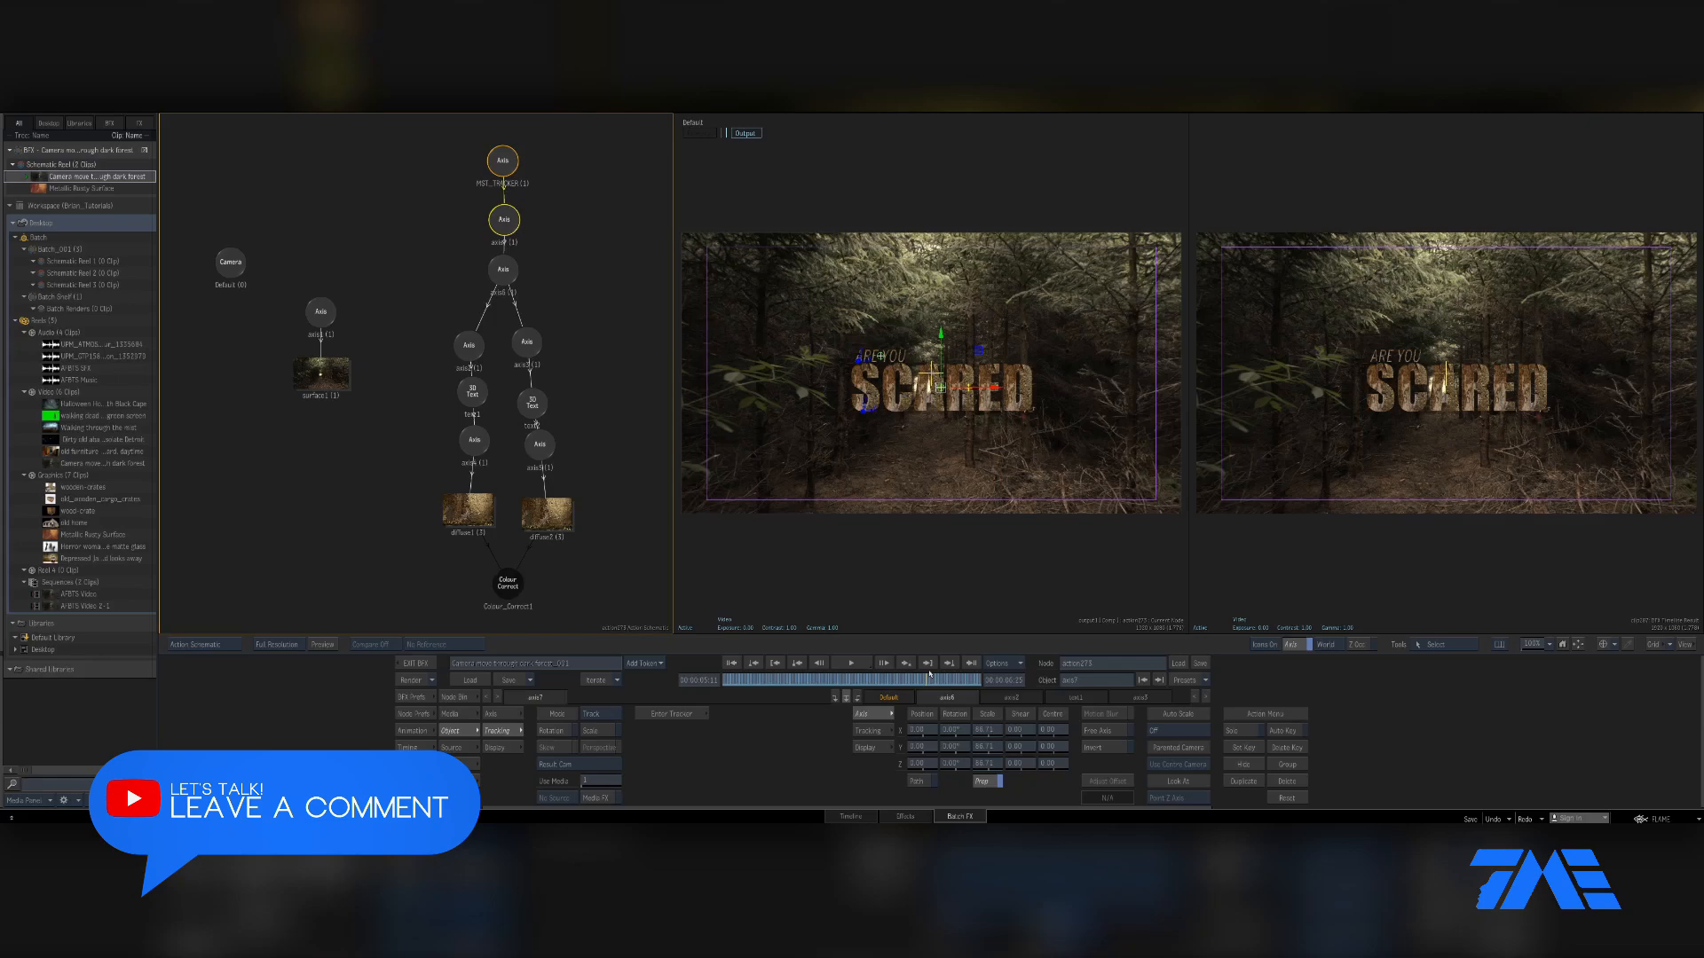
left_click(413, 663)
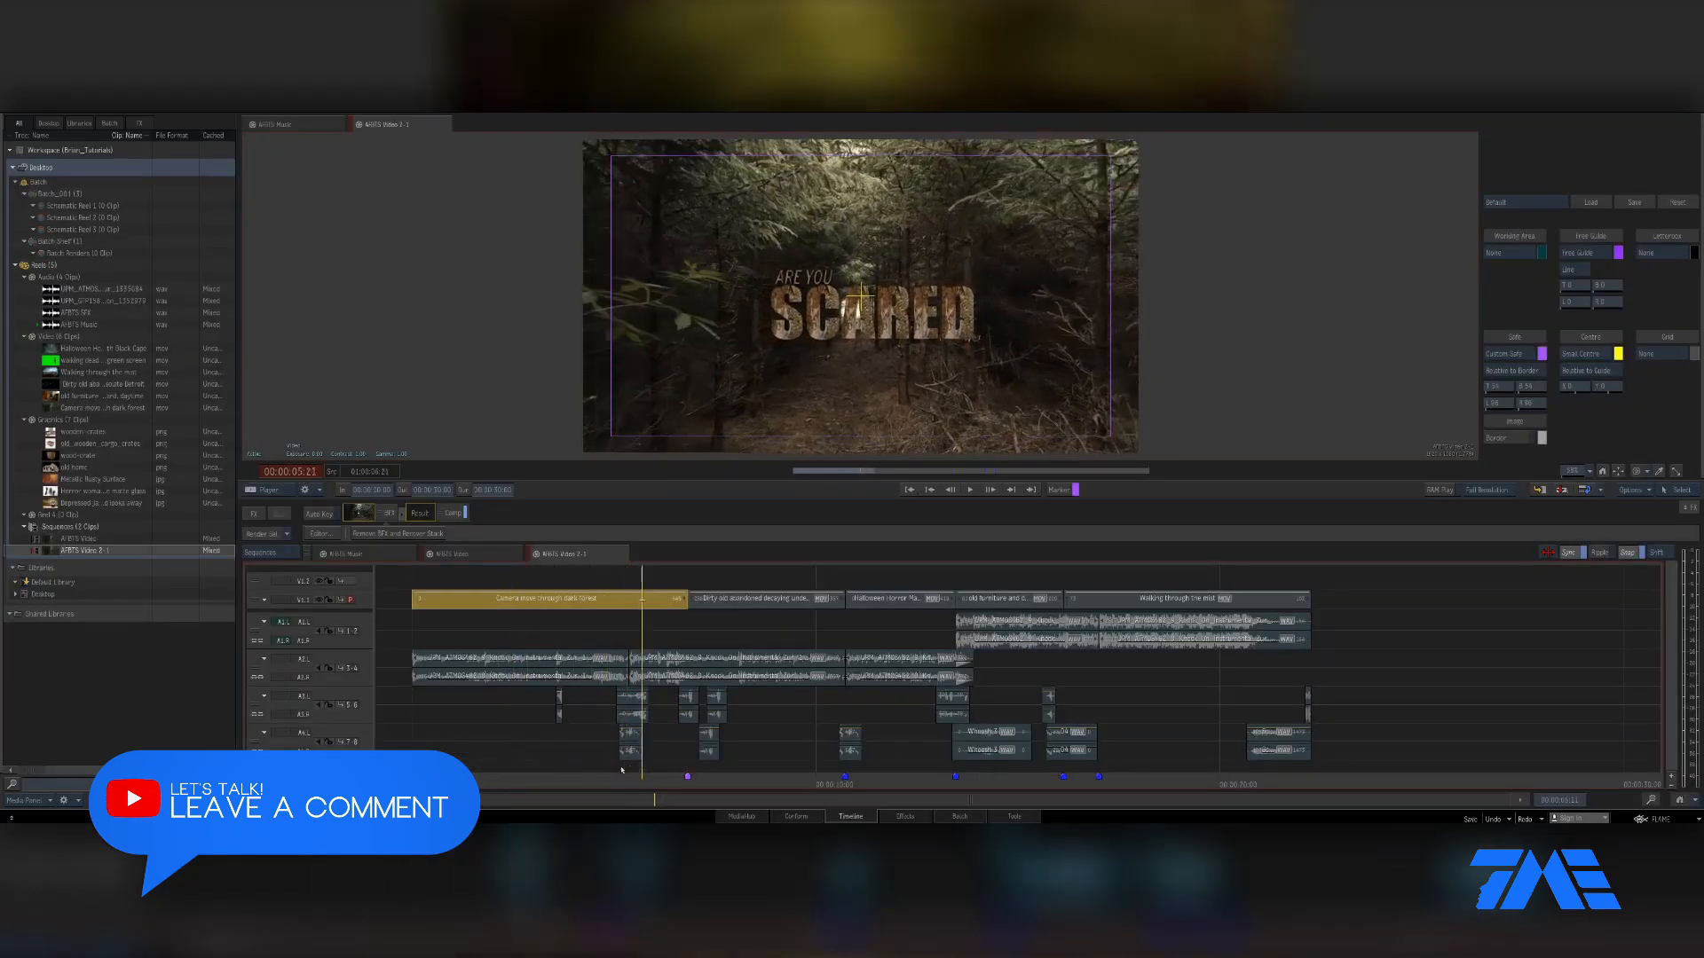
Scrub the "Scared" title over the forest clip, open the finished video sequence and scrub through its "The Woods" title shot
mouse_move(529, 777)
left_mouse_down()
mouse_move(641, 777)
mouse_move(540, 777)
left_mouse_up()
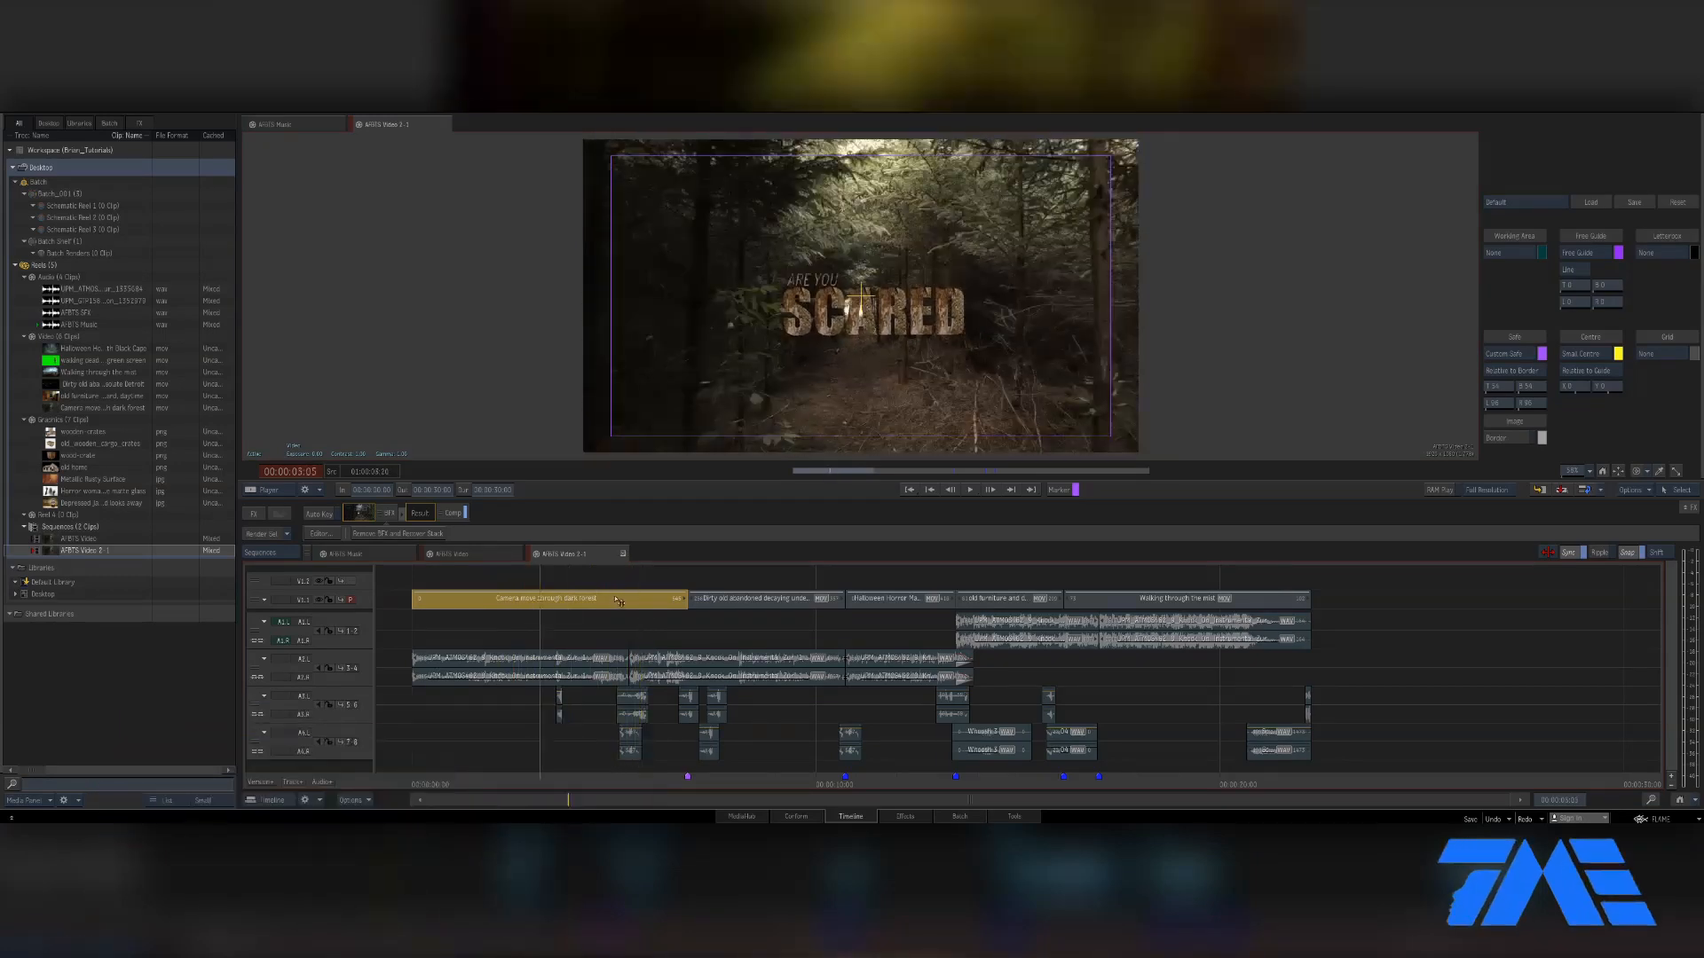
left_click(487, 558)
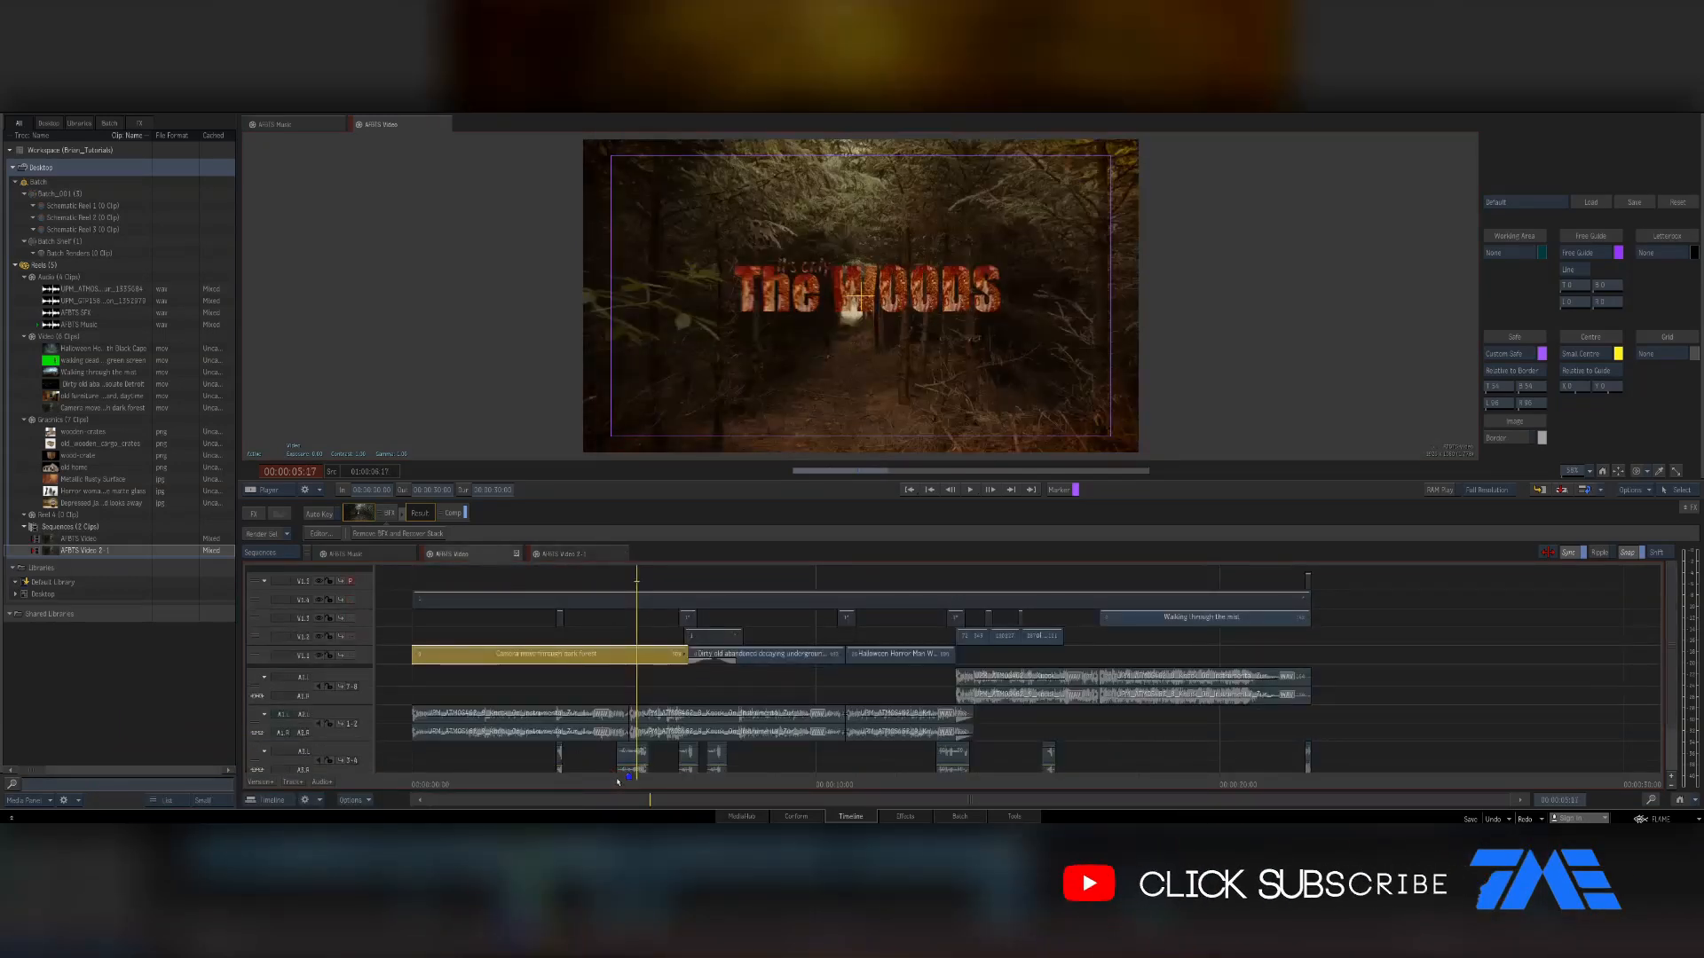
left_click_drag(618, 781, 646, 773)
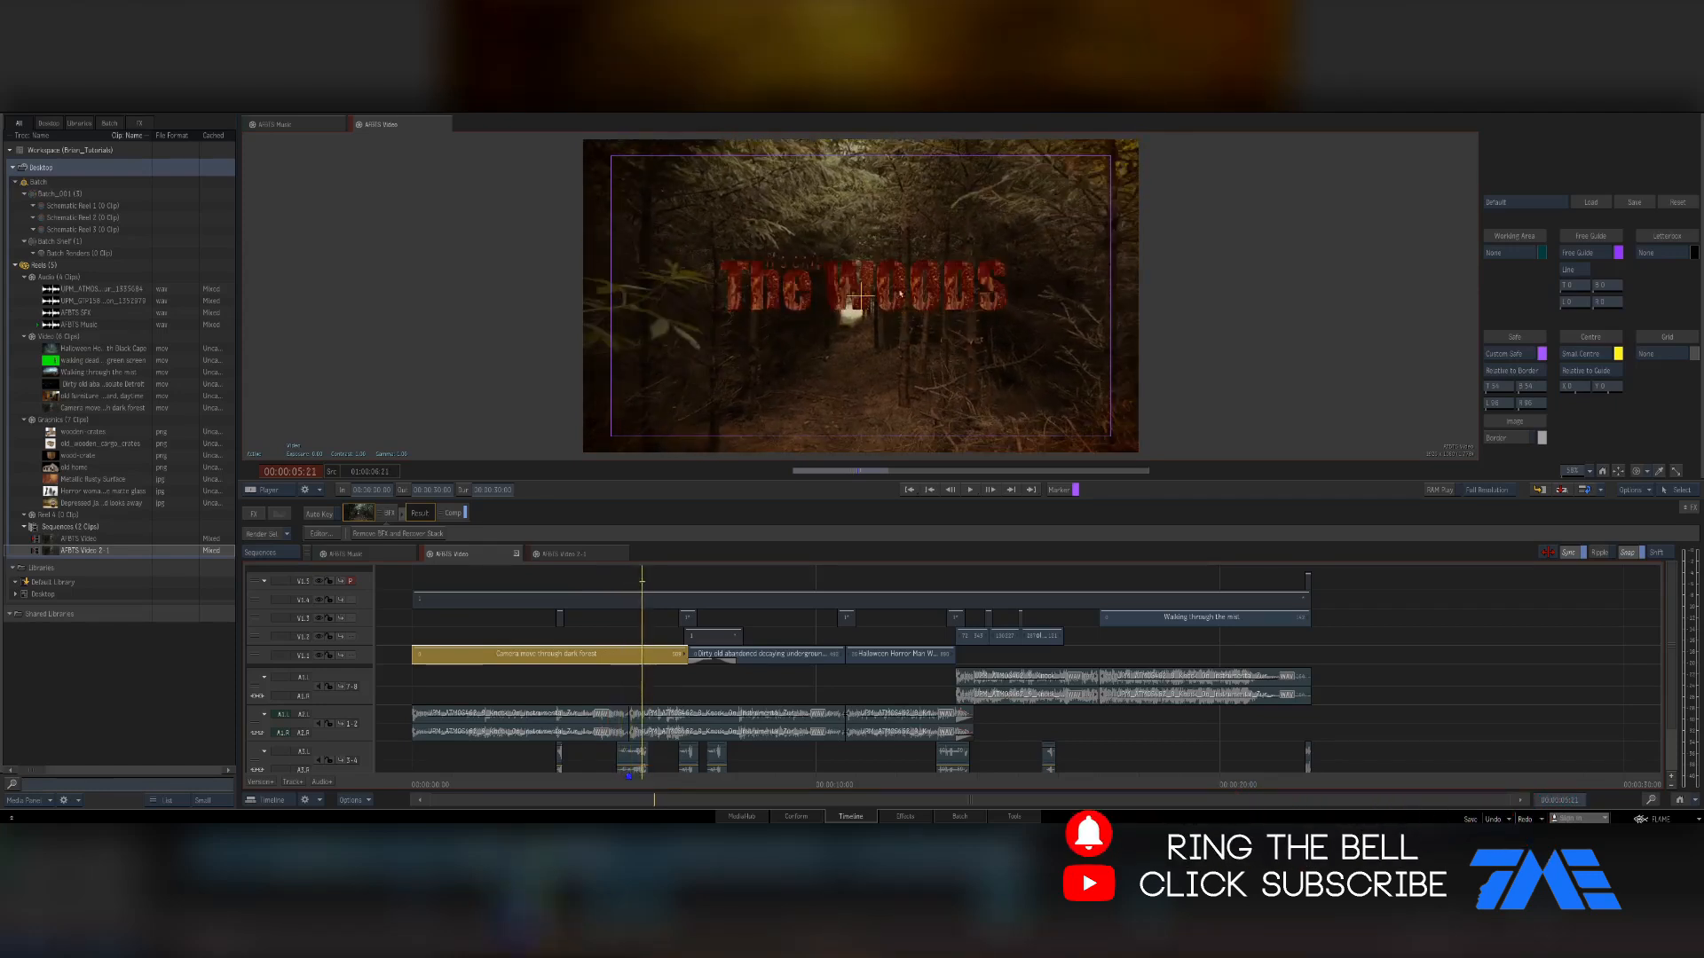
mouse_move(645, 778)
left_mouse_down()
mouse_move(620, 785)
mouse_move(662, 779)
left_mouse_up()
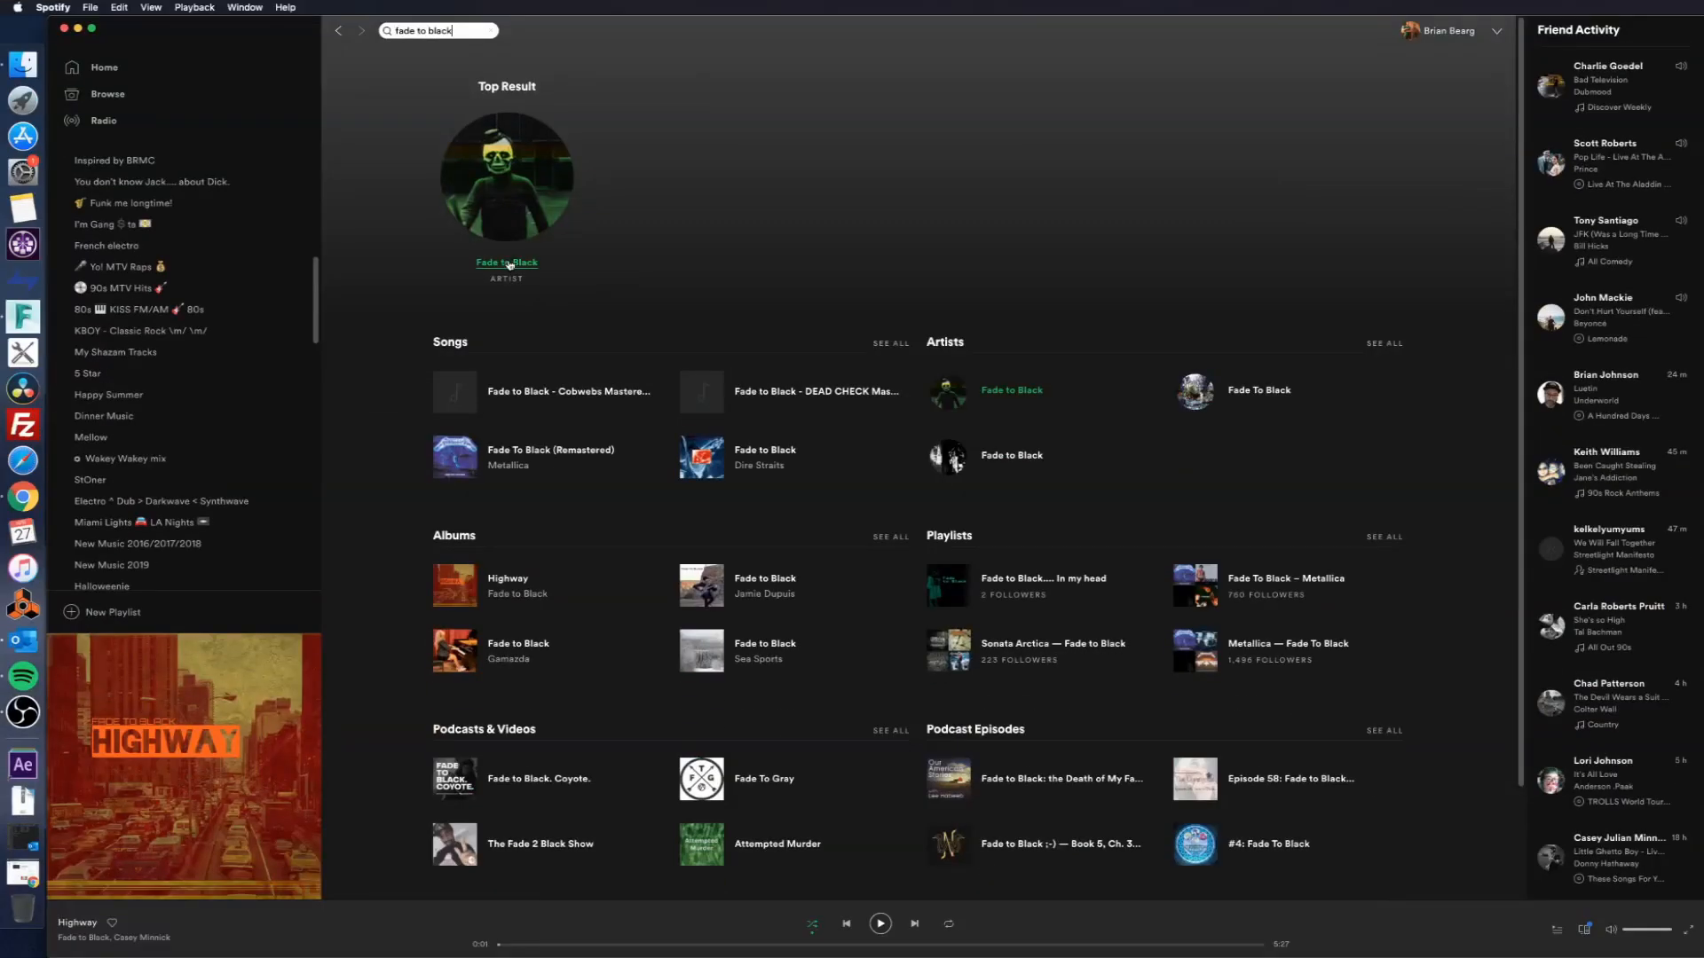
Switch to Spotify, open the Fade to Black artist page from the search results and look through its releases
left_click(510, 264)
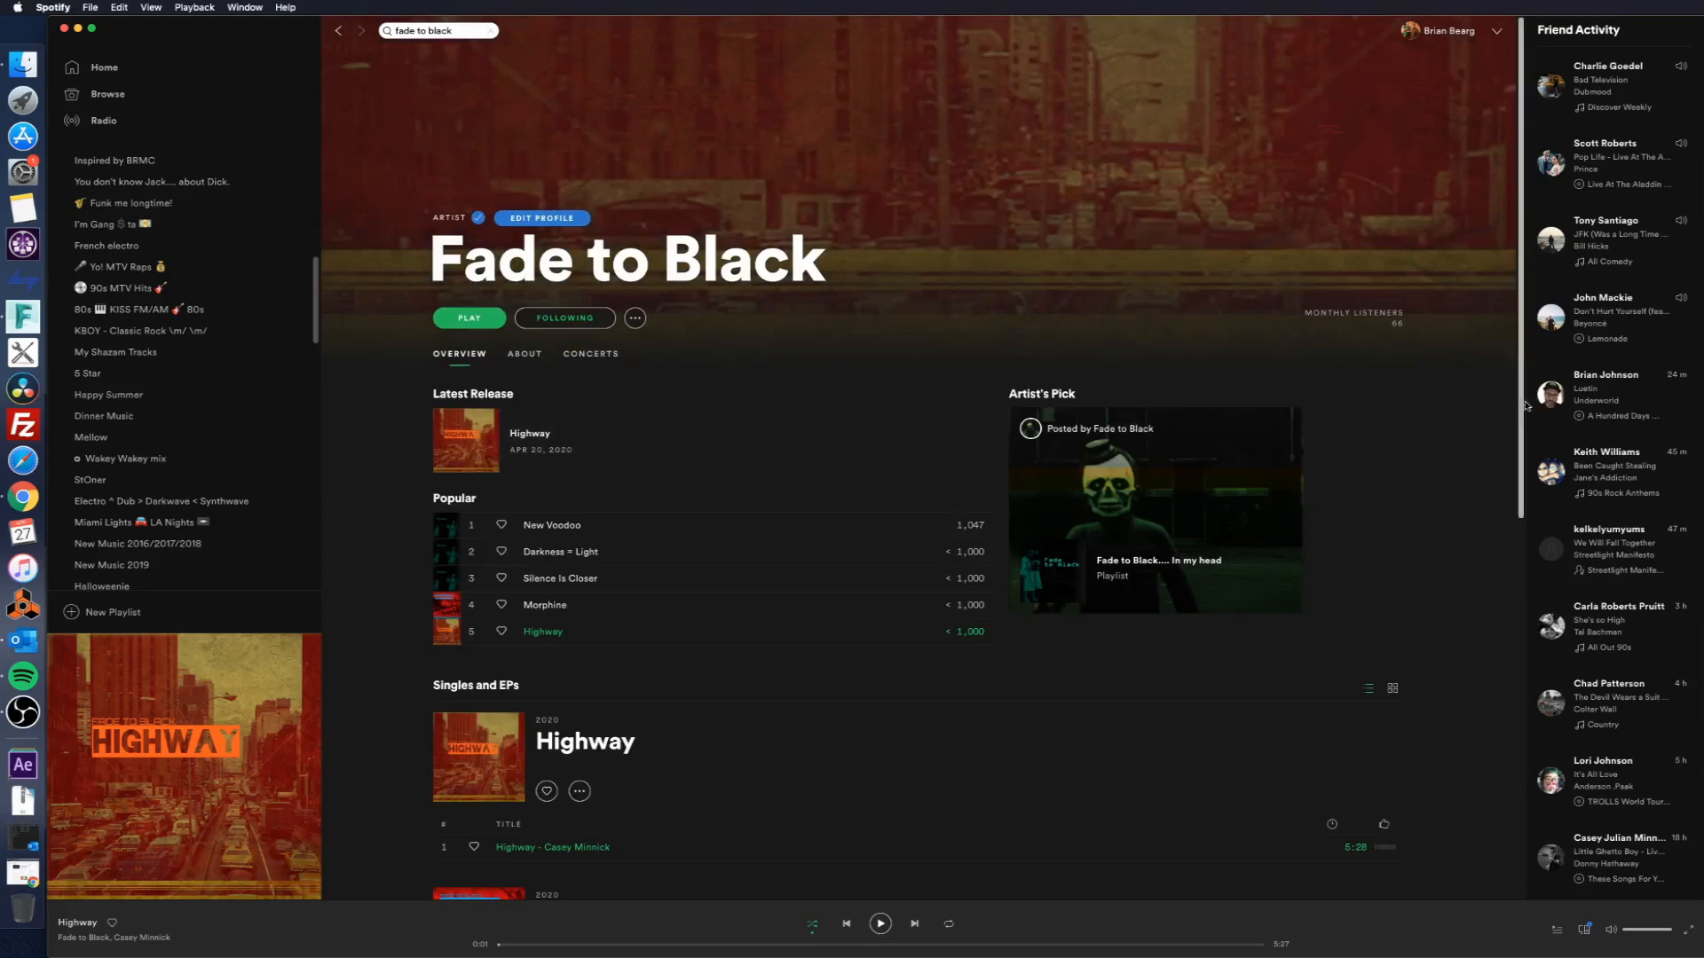
left_click_drag(1526, 405, 1524, 665)
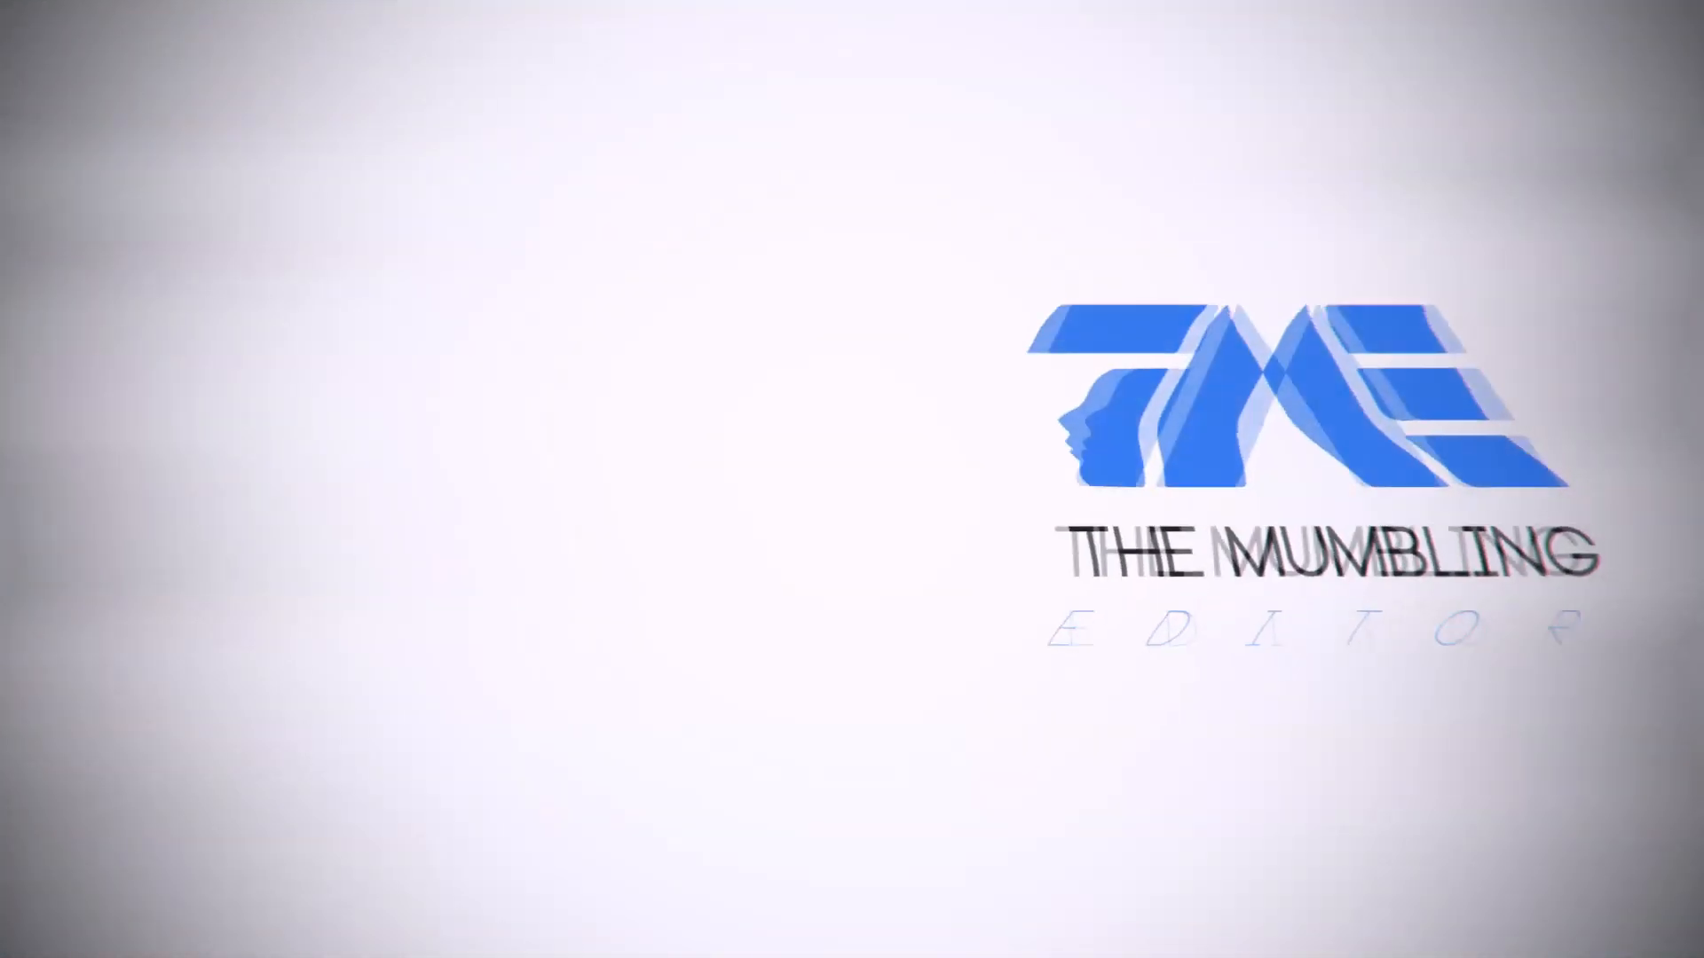